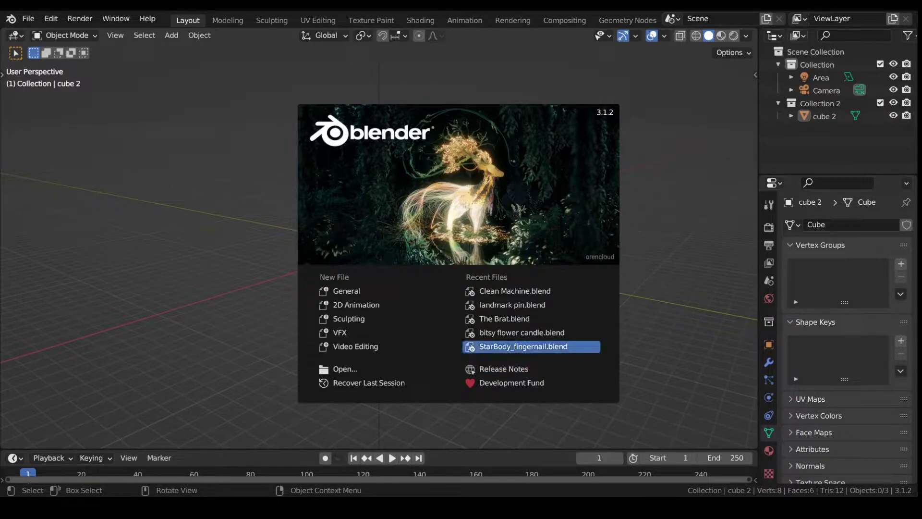
Step: Dismiss the splash screen, add a mesh plane and scale it up into a large floor
{"action": "key", "text": "Escape"}
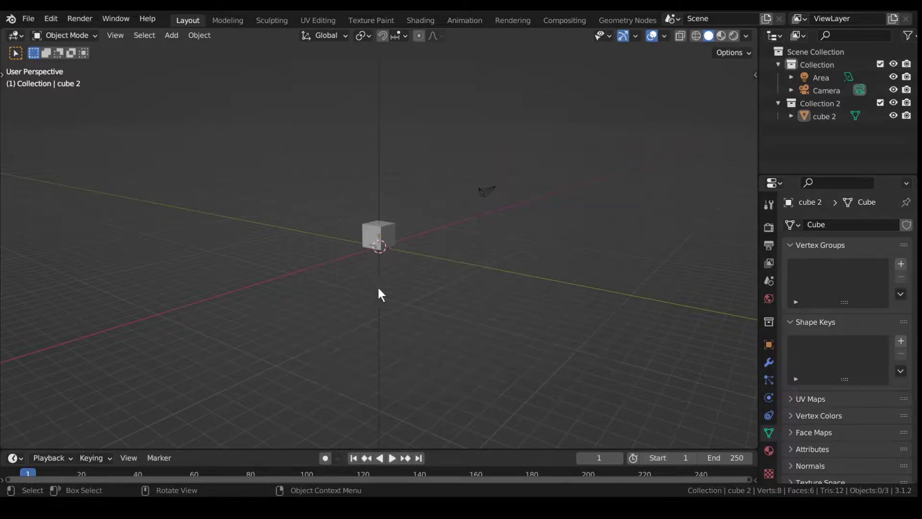
{"action": "scroll", "coordinate": [400, 287], "scroll_direction": "up", "scroll_amount": 3}
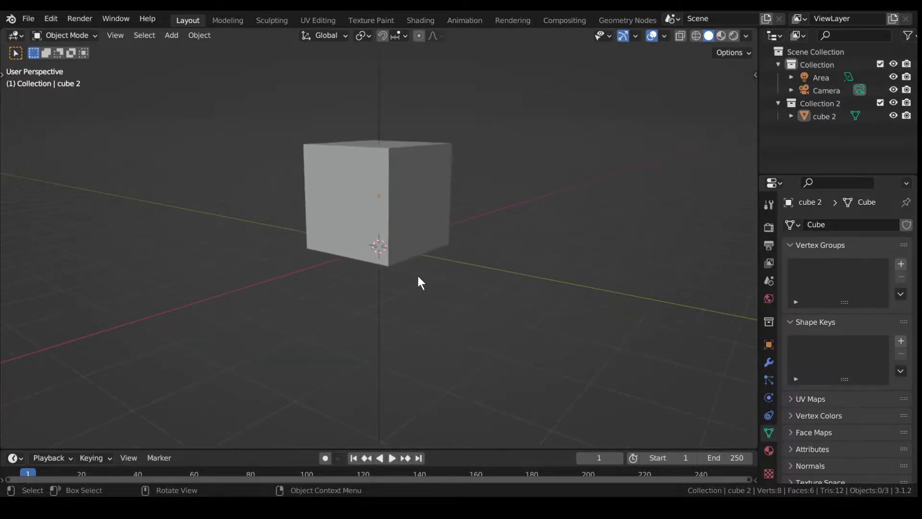
{"action": "scroll", "coordinate": [418, 276], "scroll_direction": "down", "scroll_amount": 2}
{"action": "mouse_move", "coordinate": [417, 275]}
{"action": "middle_mouse_down"}
{"action": "mouse_move", "coordinate": [408, 247]}
{"action": "mouse_move", "coordinate": [454, 269]}
{"action": "mouse_move", "coordinate": [437, 257]}
{"action": "mouse_move", "coordinate": [414, 273]}
{"action": "middle_mouse_up"}
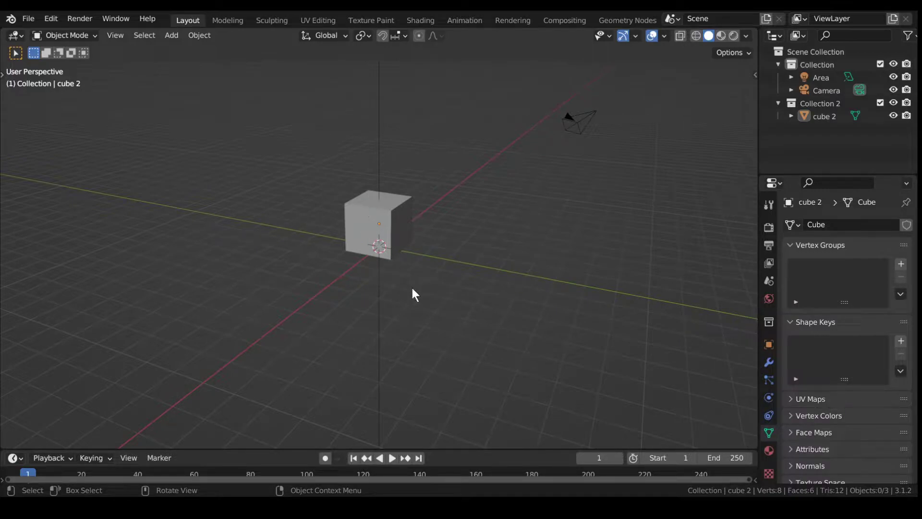
{"action": "key", "text": "shift+a"}
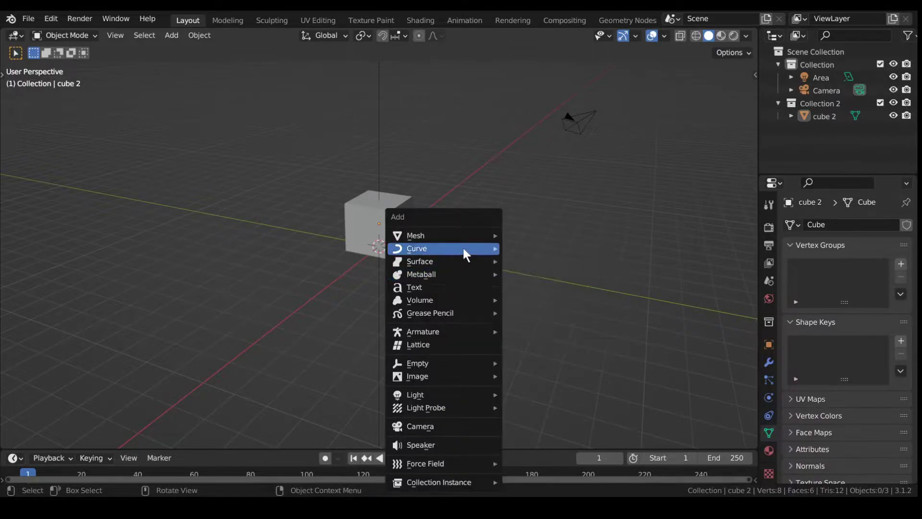
{"action": "mouse_move", "coordinate": [460, 235]}
{"action": "left_click", "coordinate": [551, 235]}
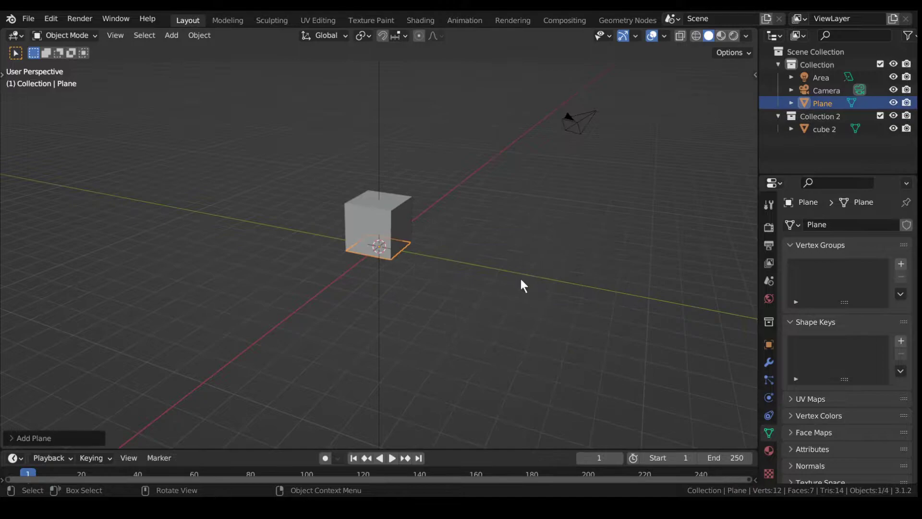
{"action": "key", "text": "s"}
{"action": "left_click", "coordinate": [2, 314]}
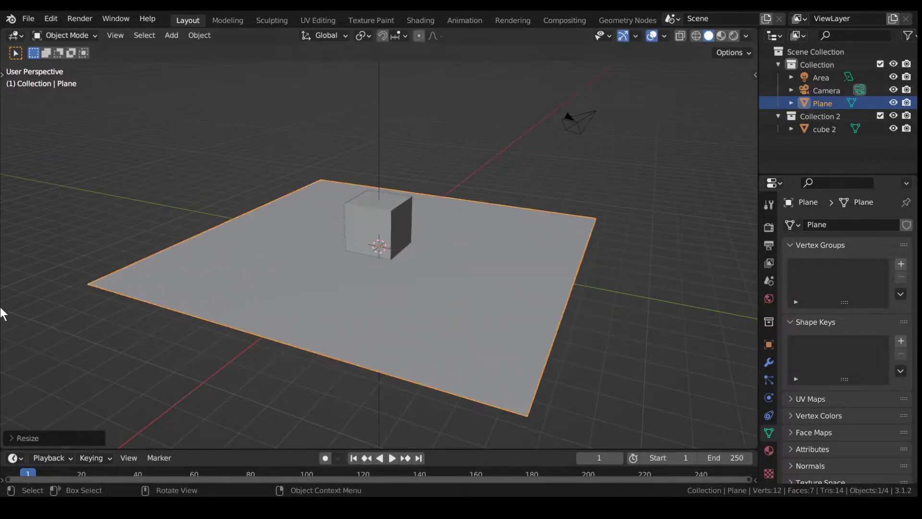
Step: Check the Screencast Keys settings in the viewport sidebar, then hide the sidebar
{"action": "key", "text": "n"}
{"action": "left_click", "coordinate": [750, 187]}
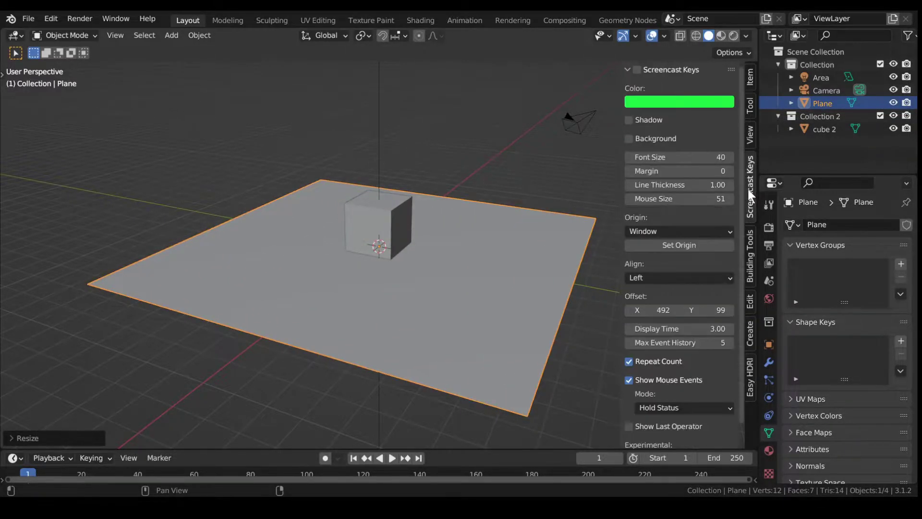
{"action": "key", "text": "n"}
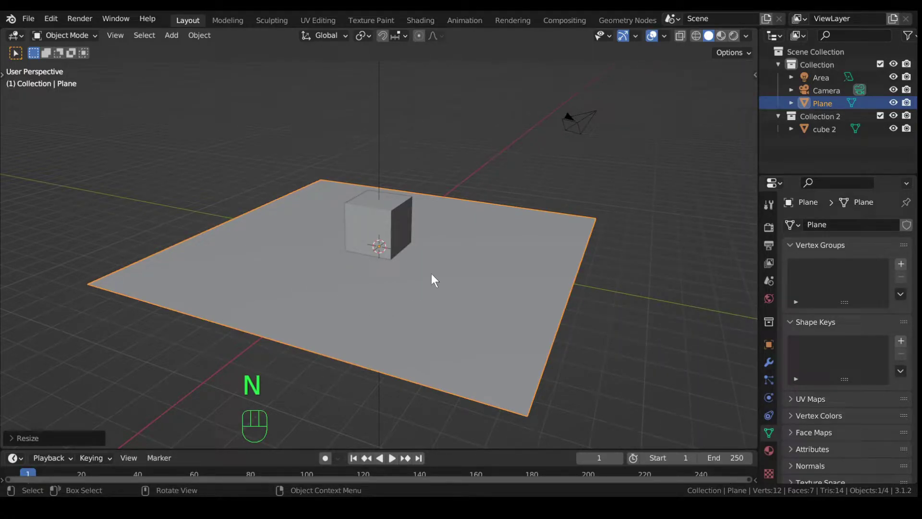
Step: Enter Edit Mode on the plane and switch the viewport to Rendered shading
{"action": "key", "text": "KP_1"}
{"action": "middle_click_drag", "start_coordinate": [427, 226], "coordinate": [315, 187]}
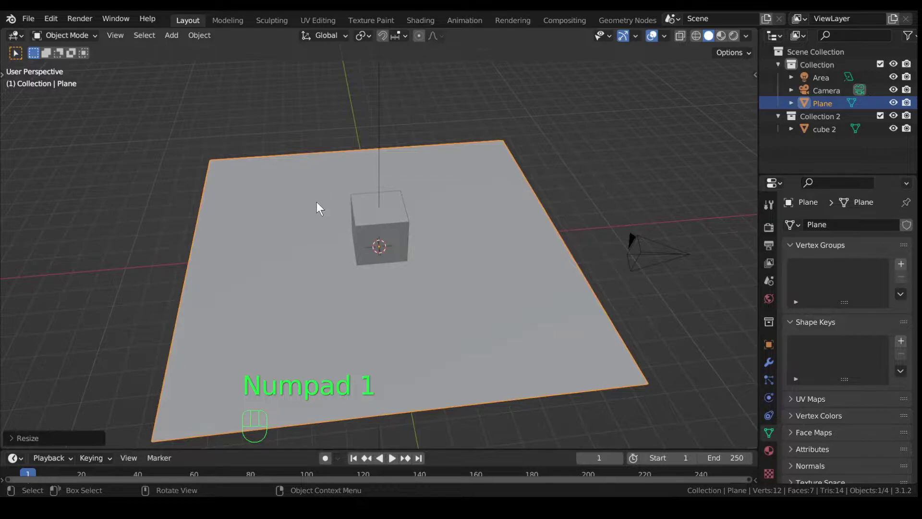
{"action": "key", "text": "Tab"}
{"action": "key", "text": "2"}
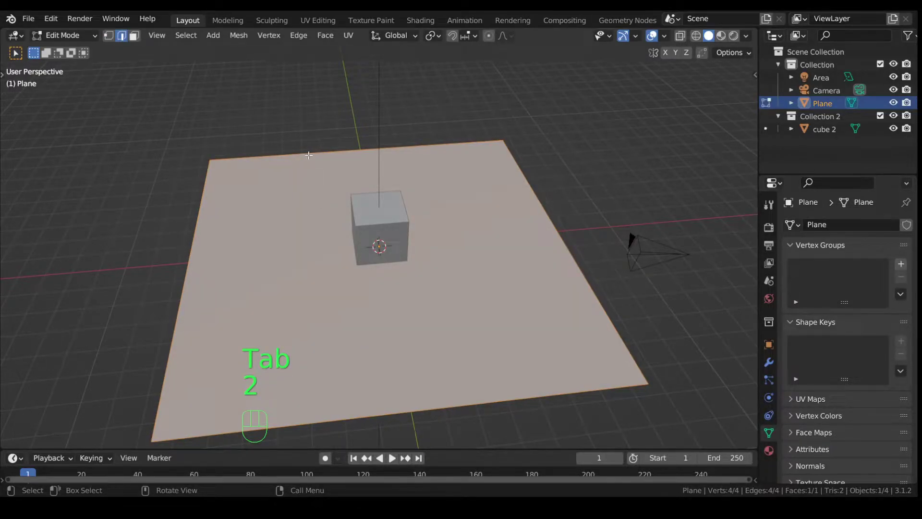
{"action": "left_click", "coordinate": [309, 155]}
{"action": "key", "text": "3"}
{"action": "key", "text": "e"}
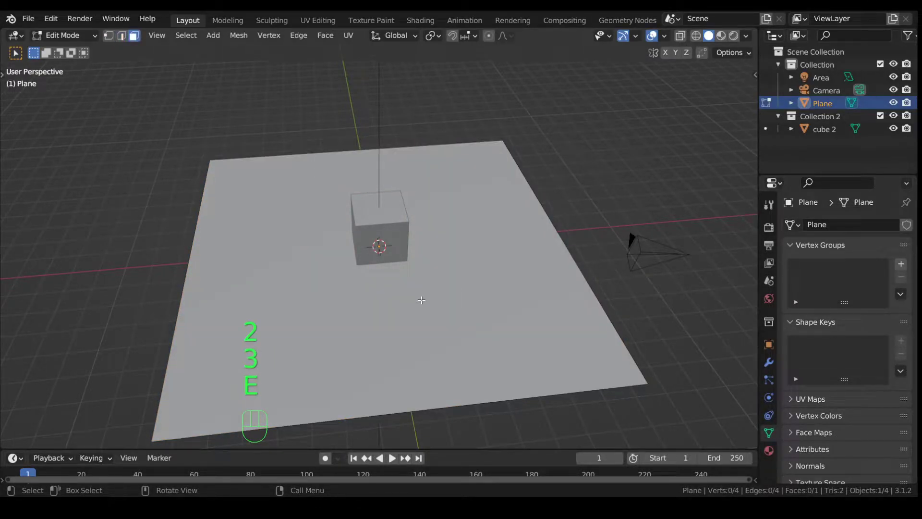
{"action": "key", "text": "z"}
{"action": "key", "text": "z"}
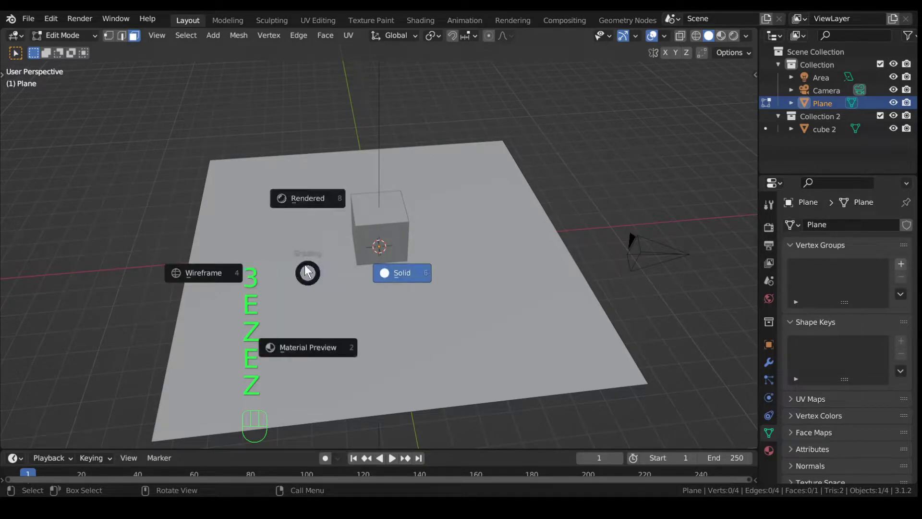
{"action": "left_click", "coordinate": [288, 164]}
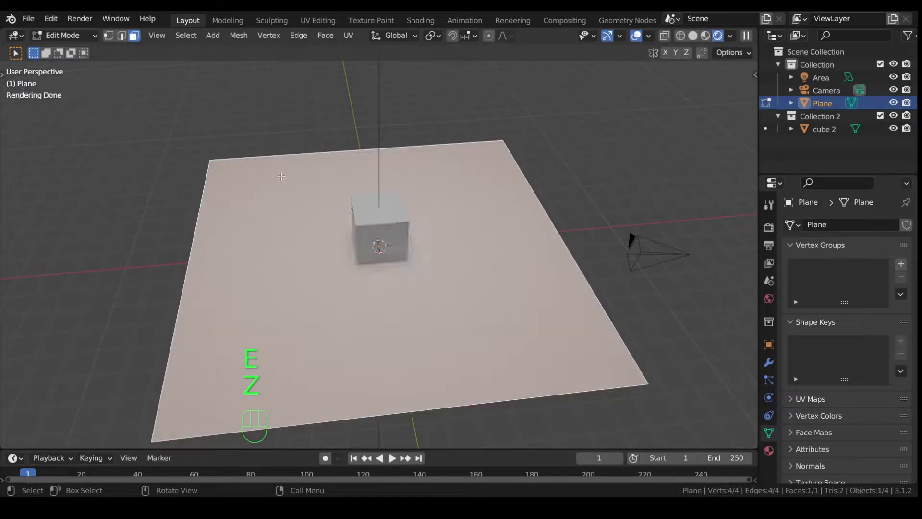
Step: Extrude the plane's far edge upward into a backdrop wall and return to Object Mode
{"action": "left_click", "coordinate": [121, 35]}
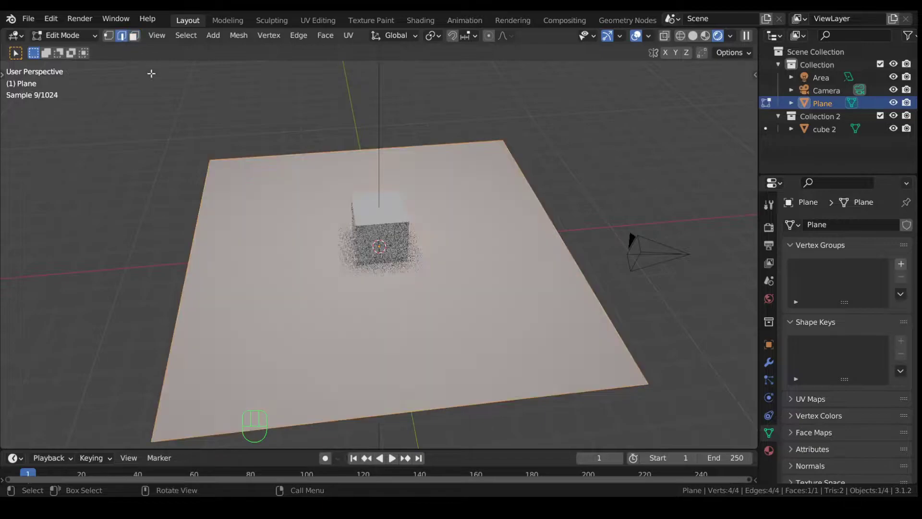
{"action": "left_click", "coordinate": [316, 173]}
{"action": "key", "text": "e"}
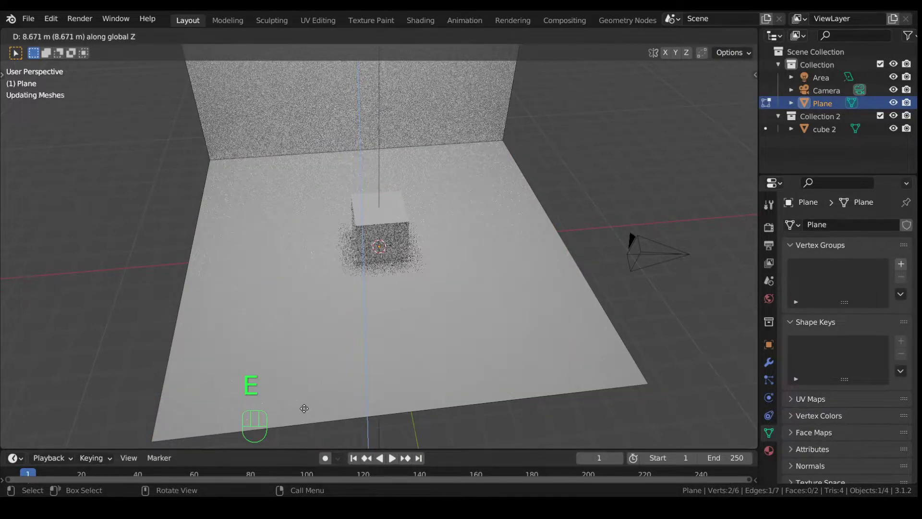
{"action": "left_click", "coordinate": [304, 408]}
{"action": "scroll", "coordinate": [372, 325], "scroll_direction": "down", "scroll_amount": 4}
{"action": "middle_click_drag", "start_coordinate": [373, 325], "coordinate": [392, 264]}
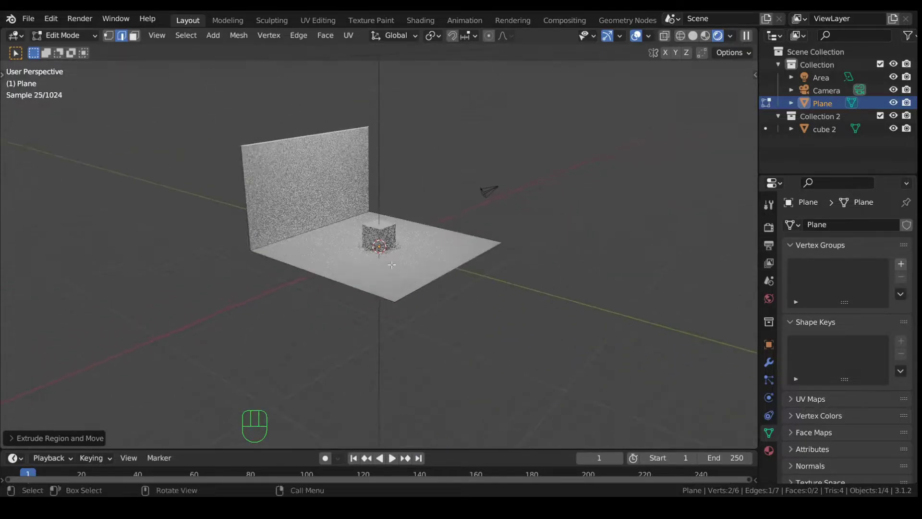
{"action": "key", "text": "Tab"}
Step: Select cube 2 and scale it up
{"action": "left_click", "coordinate": [381, 228]}
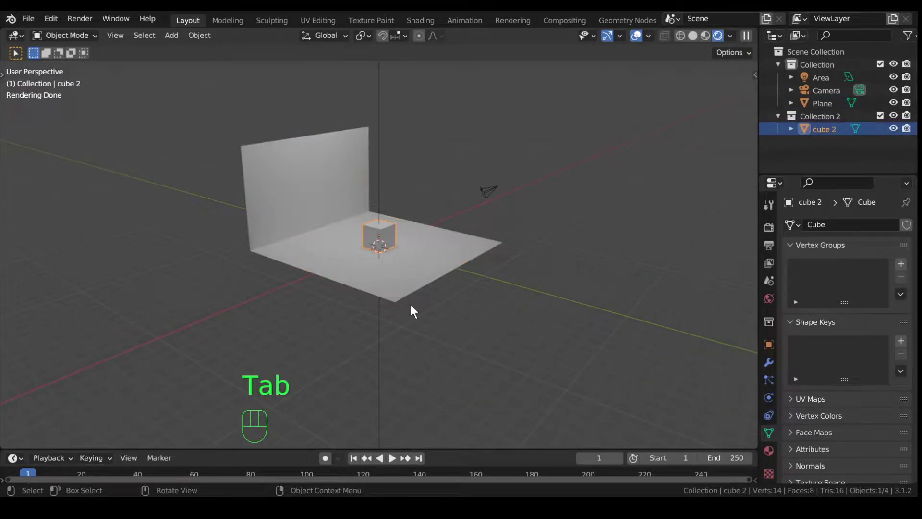
{"action": "key", "text": "s"}
{"action": "left_click", "coordinate": [507, 365]}
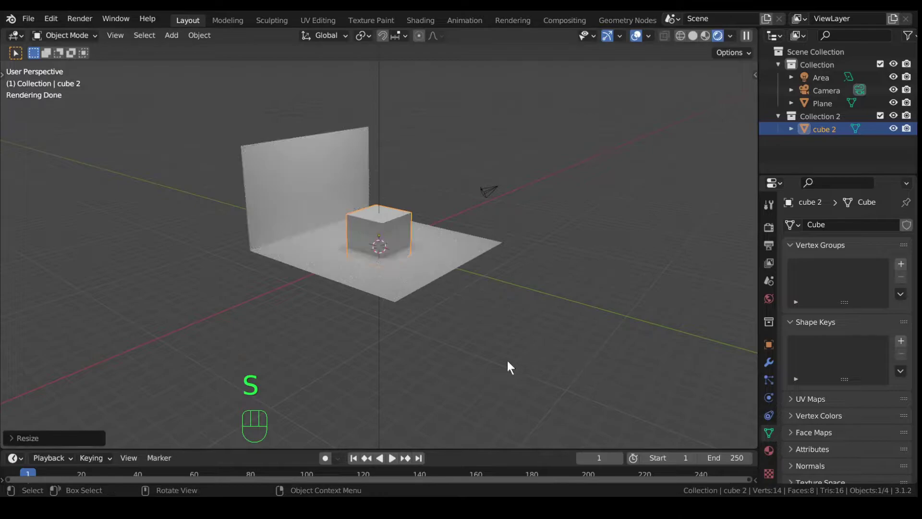
{"action": "mouse_move", "coordinate": [434, 356]}
{"action": "middle_mouse_down"}
{"action": "mouse_move", "coordinate": [409, 355]}
{"action": "mouse_move", "coordinate": [455, 346]}
{"action": "mouse_move", "coordinate": [446, 346]}
{"action": "middle_mouse_up"}
Step: Raise cube 2 off the floor on Z, slide it along Y toward the wall, then adjust its height
{"action": "key", "text": "g"}
{"action": "key", "text": "z"}
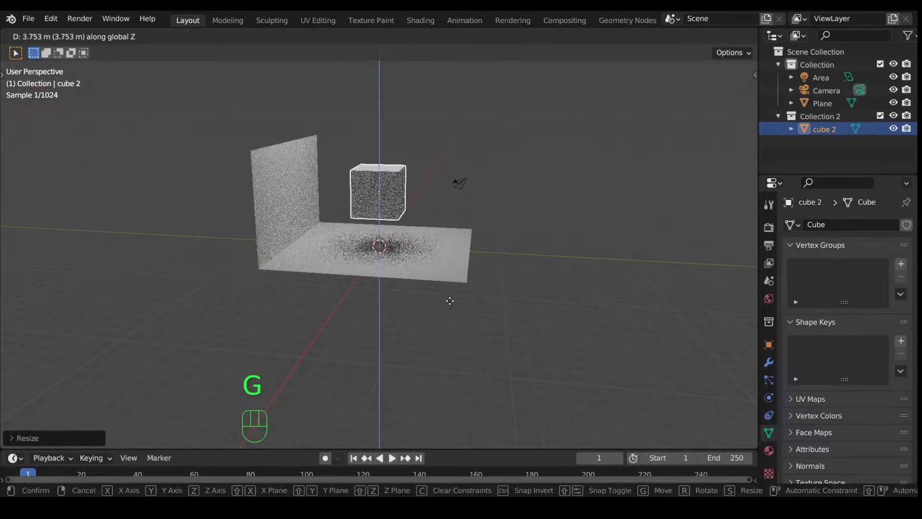
{"action": "left_click", "coordinate": [448, 299]}
{"action": "key", "text": "g"}
{"action": "key", "text": "y"}
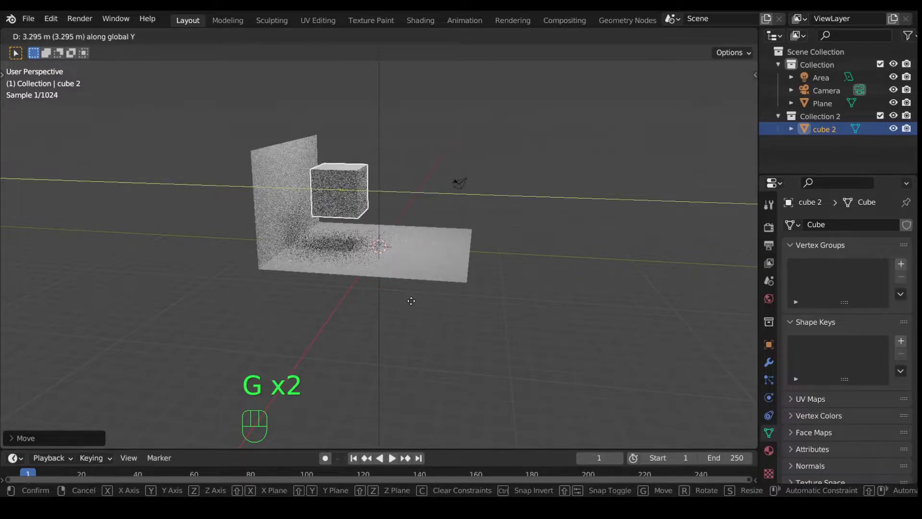
{"action": "left_click", "coordinate": [402, 305]}
{"action": "key", "text": "g"}
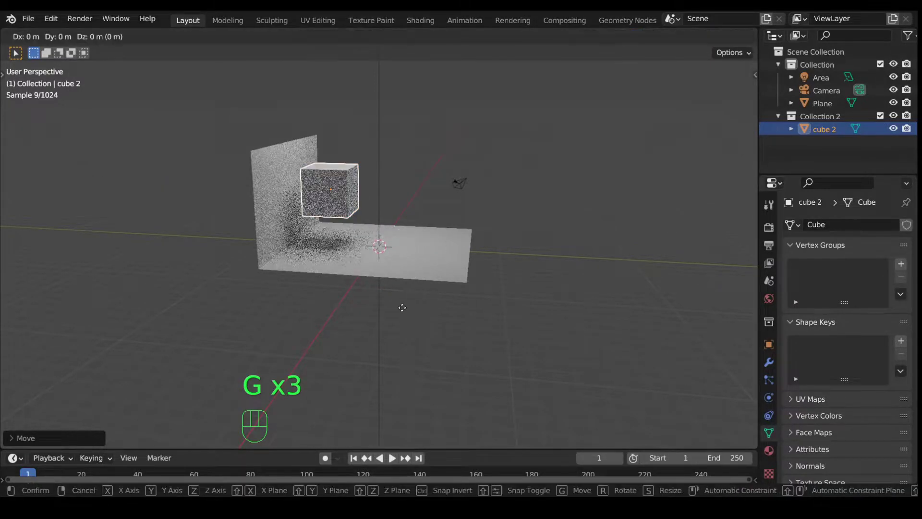
{"action": "key", "text": "z"}
{"action": "left_click", "coordinate": [414, 317]}
{"action": "scroll", "coordinate": [414, 314], "scroll_direction": "up", "scroll_amount": 3}
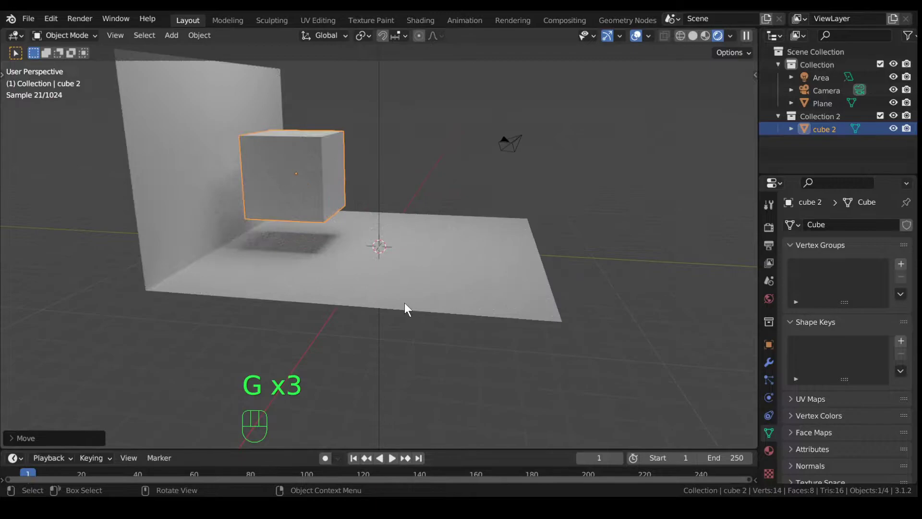
{"action": "scroll", "coordinate": [362, 231], "scroll_direction": "down", "scroll_amount": 3}
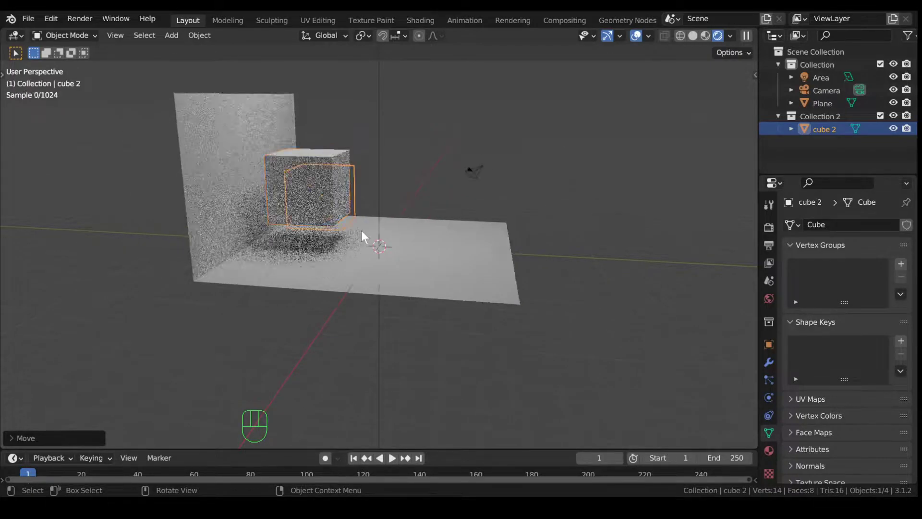
Step: Tilt the area light on X, move it along Y and lower it, then enlarge it
{"action": "left_click", "coordinate": [379, 158]}
{"action": "scroll", "coordinate": [432, 197], "scroll_direction": "down", "scroll_amount": 2}
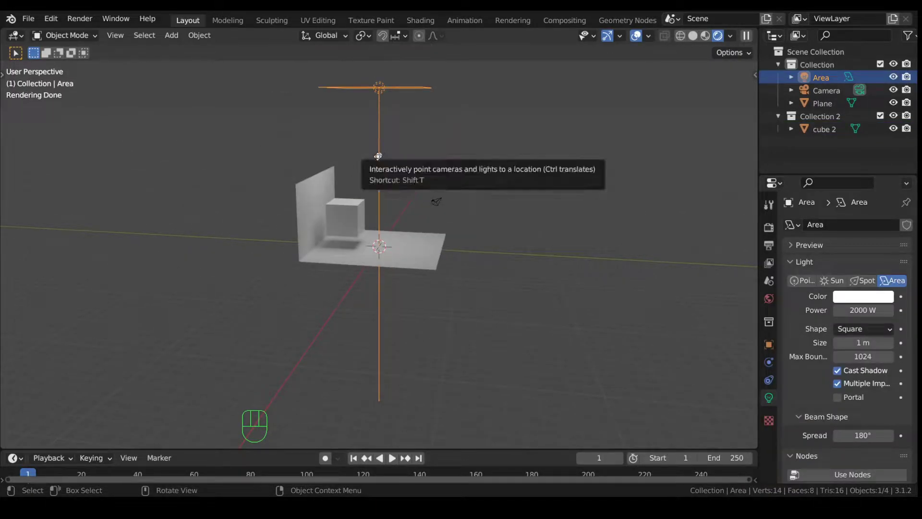
{"action": "key", "text": "r"}
{"action": "key", "text": "x"}
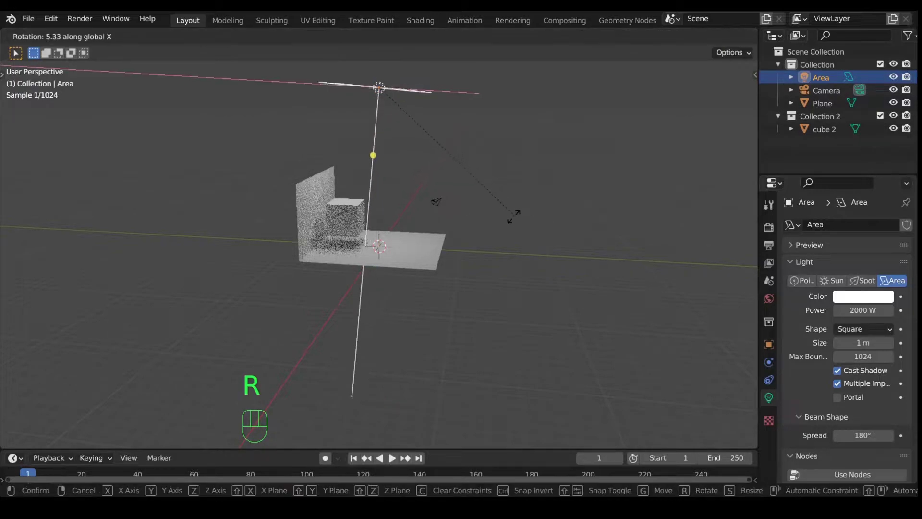
{"action": "left_click", "coordinate": [432, 210]}
{"action": "key", "text": "g"}
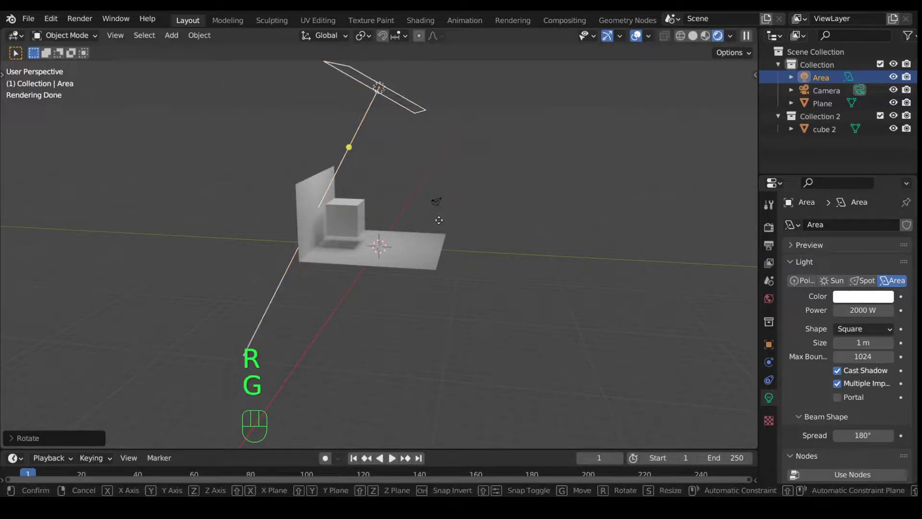
{"action": "key", "text": "y"}
{"action": "left_click", "coordinate": [502, 247]}
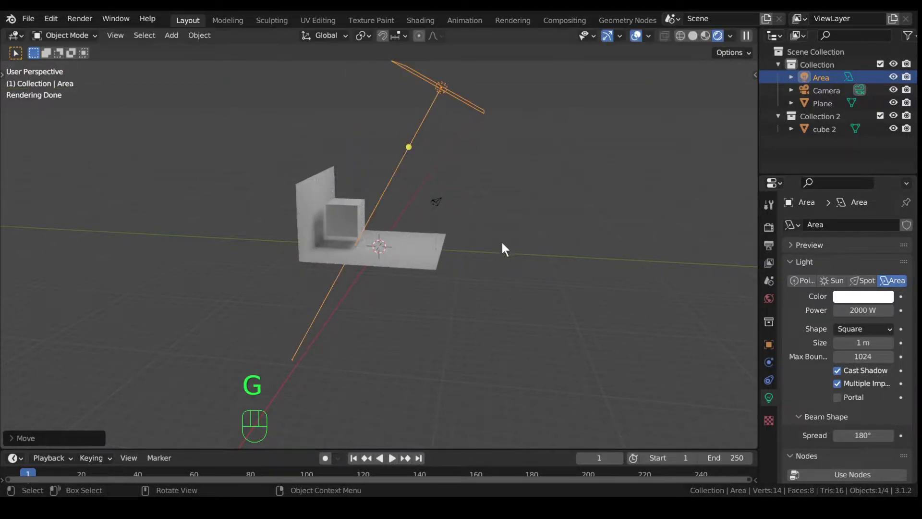
{"action": "key", "text": "g"}
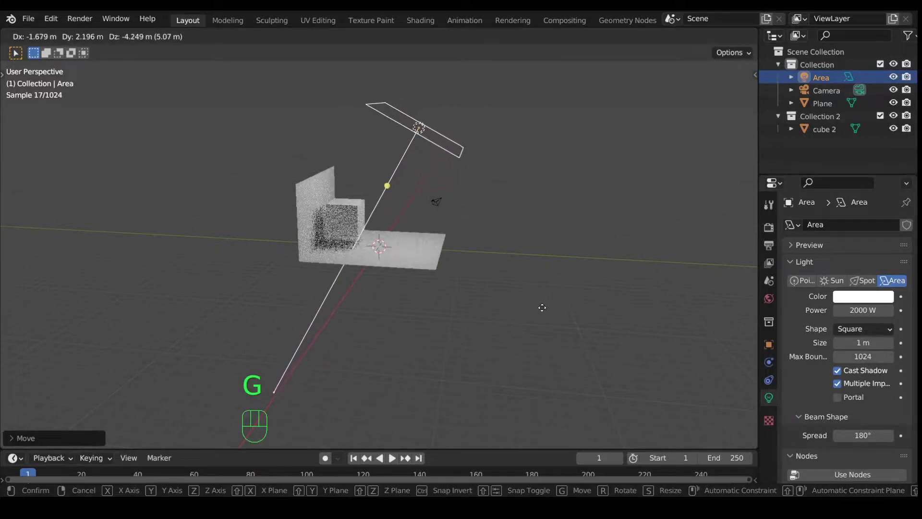
{"action": "left_click", "coordinate": [541, 304]}
{"action": "key", "text": "s"}
{"action": "left_click", "coordinate": [698, 404]}
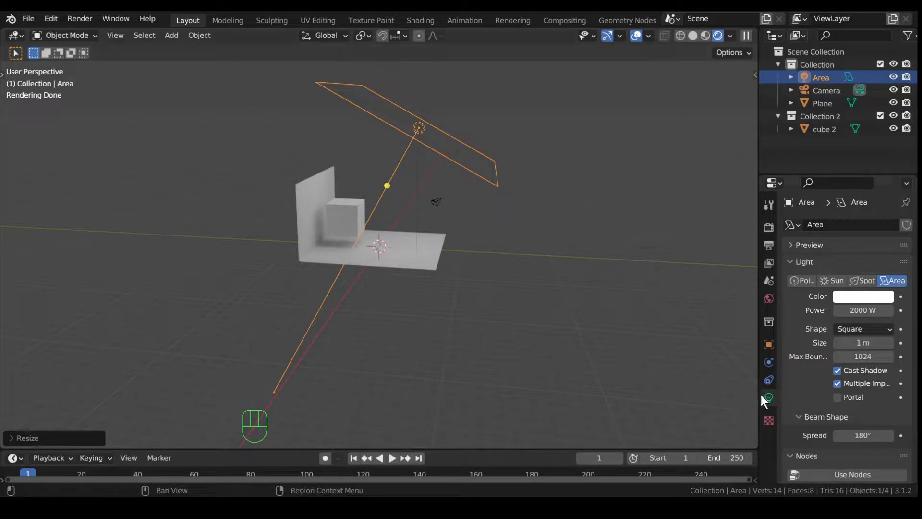
Step: Set the area light's power to 8000 W
{"action": "left_click", "coordinate": [851, 312]}
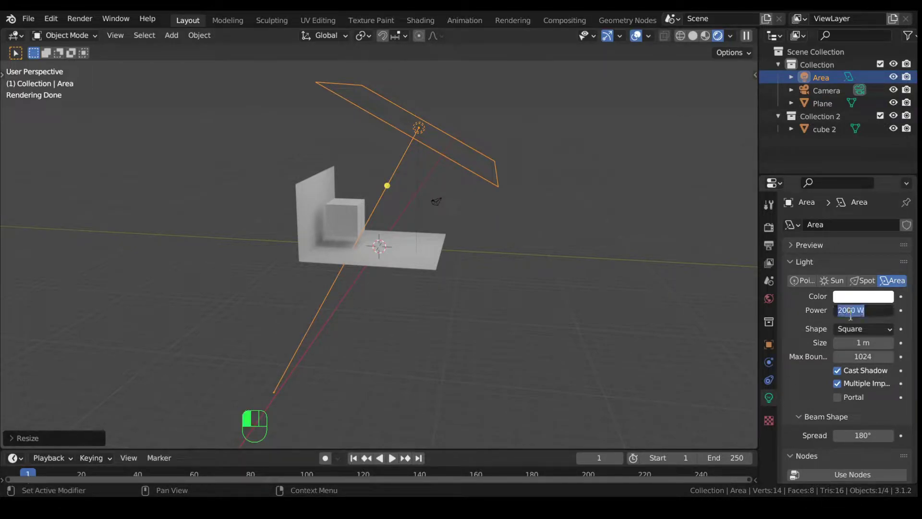
{"action": "type", "text": "800"}
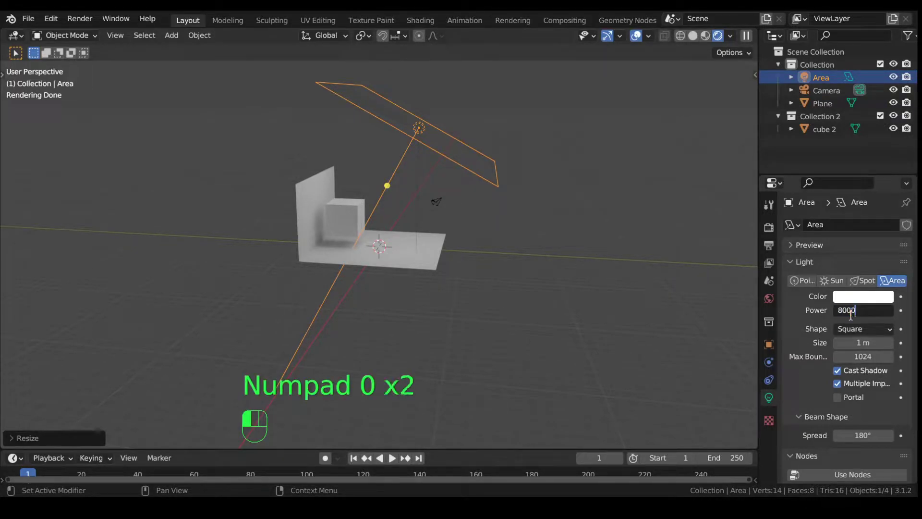
{"action": "key", "text": "Return"}
{"action": "middle_click_drag", "start_coordinate": [466, 250], "coordinate": [342, 266]}
Step: In Right Ortho view, select the area light and move it to a new position
{"action": "left_click", "coordinate": [311, 284]}
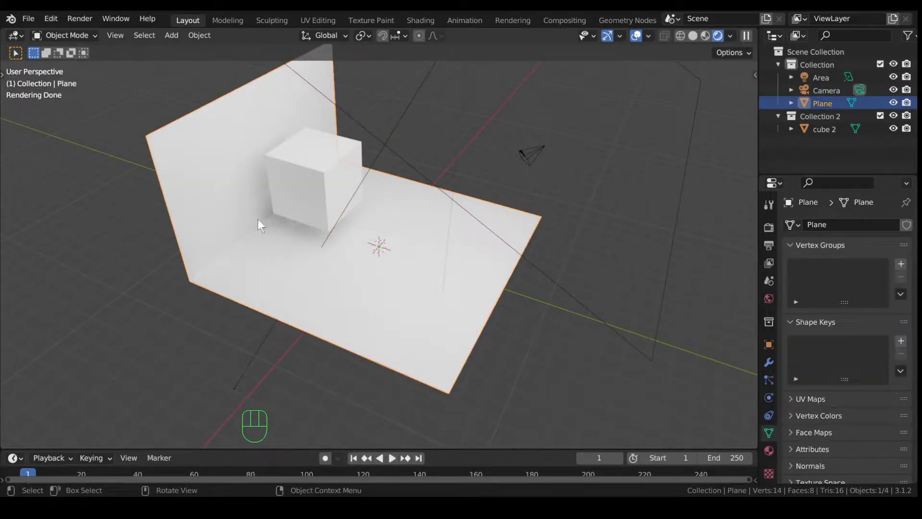
{"action": "scroll", "coordinate": [327, 282], "scroll_direction": "down", "scroll_amount": 5}
{"action": "mouse_move", "coordinate": [368, 264]}
{"action": "middle_mouse_down"}
{"action": "mouse_move", "coordinate": [385, 238]}
{"action": "mouse_move", "coordinate": [303, 234]}
{"action": "mouse_move", "coordinate": [331, 269]}
{"action": "mouse_move", "coordinate": [383, 266]}
{"action": "middle_mouse_up"}
{"action": "scroll", "coordinate": [280, 212], "scroll_direction": "up", "scroll_amount": 5}
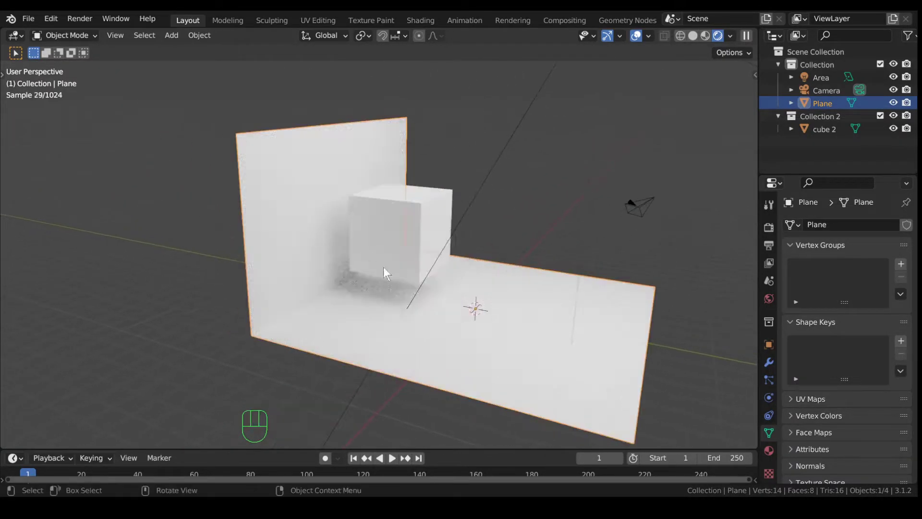
{"action": "scroll", "coordinate": [394, 304], "scroll_direction": "up", "scroll_amount": 3}
{"action": "scroll", "coordinate": [393, 305], "scroll_direction": "down", "scroll_amount": 2}
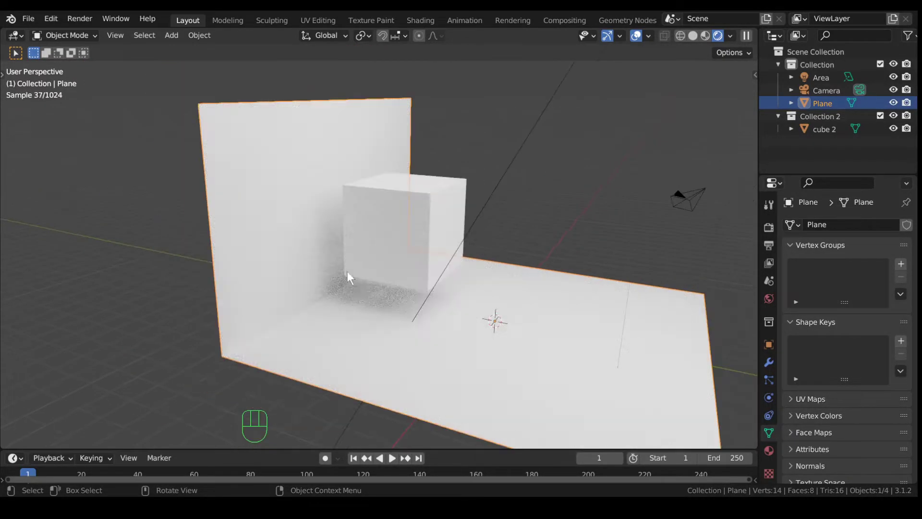
{"action": "scroll", "coordinate": [398, 310], "scroll_direction": "down", "scroll_amount": 1}
{"action": "scroll", "coordinate": [396, 307], "scroll_direction": "down", "scroll_amount": 1}
{"action": "scroll", "coordinate": [398, 307], "scroll_direction": "down", "scroll_amount": 2}
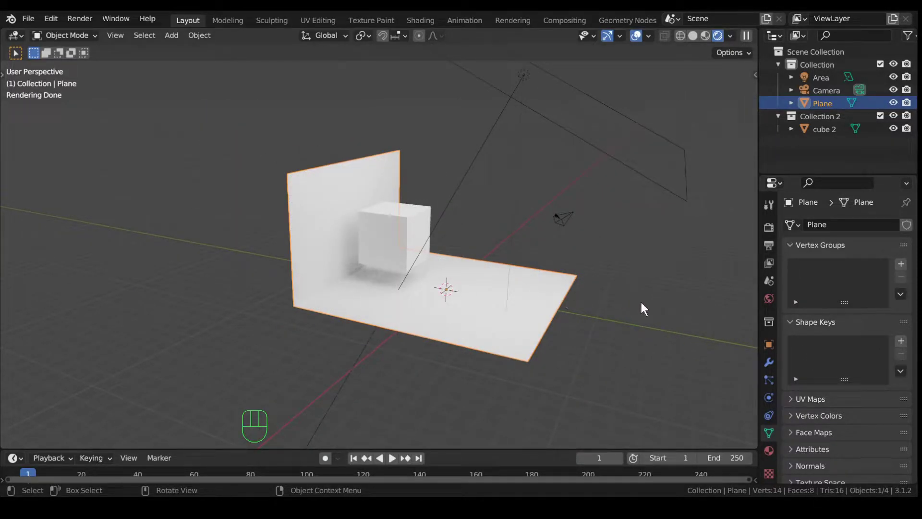
{"action": "middle_click_drag", "start_coordinate": [592, 310], "coordinate": [606, 306]}
{"action": "key", "text": "KP_3"}
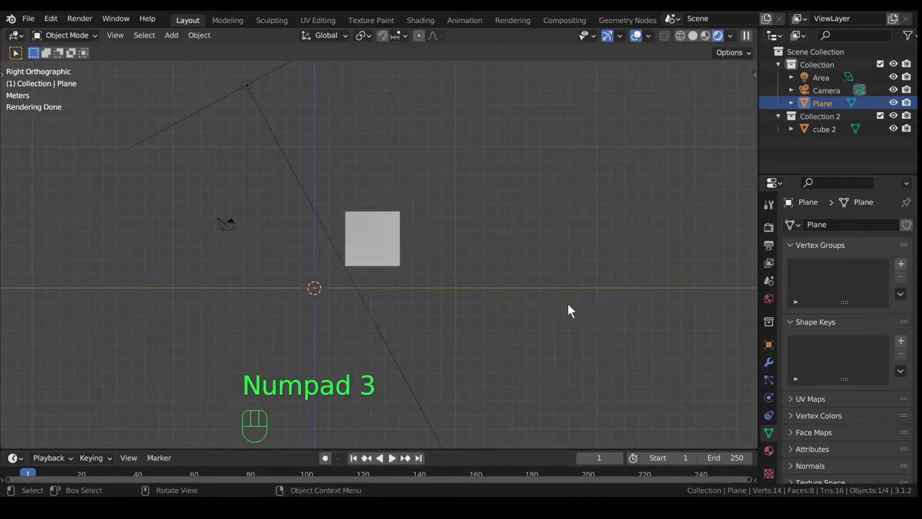
{"action": "key", "text": "g"}
{"action": "right_click", "coordinate": [621, 294]}
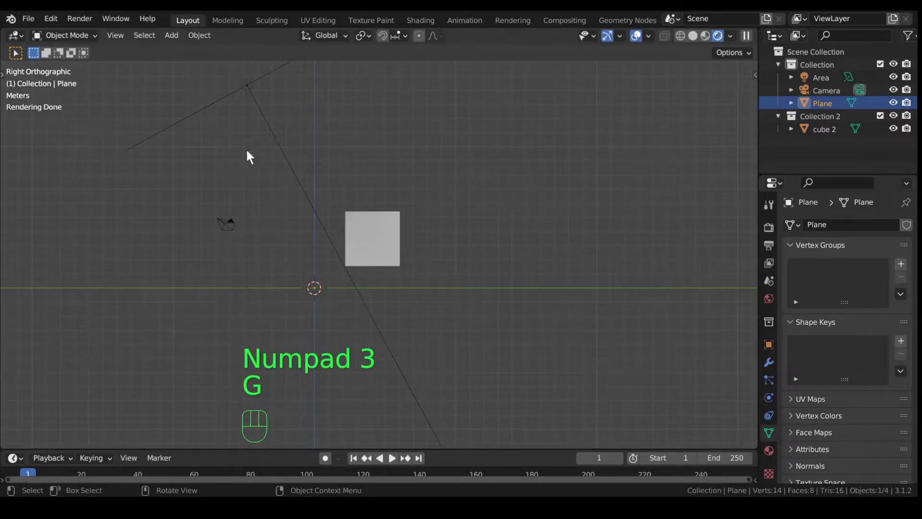
{"action": "left_click", "coordinate": [207, 108]}
{"action": "key", "text": "g"}
{"action": "left_click", "coordinate": [273, 192]}
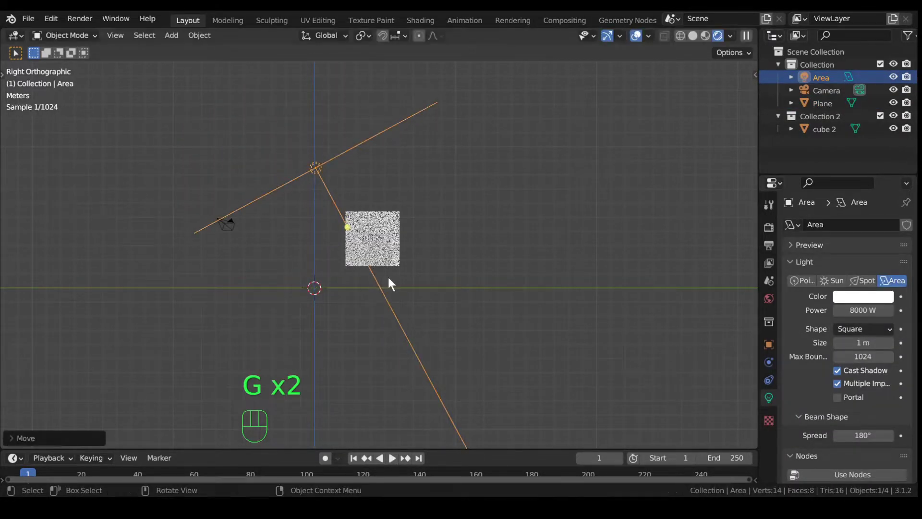
{"action": "middle_click_drag", "start_coordinate": [387, 280], "coordinate": [522, 307]}
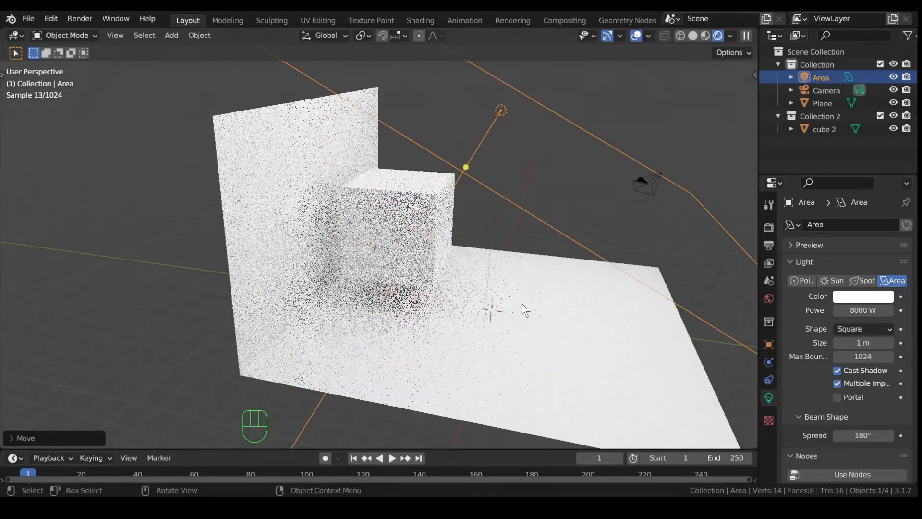
{"action": "middle_click_drag", "start_coordinate": [460, 312], "coordinate": [379, 292]}
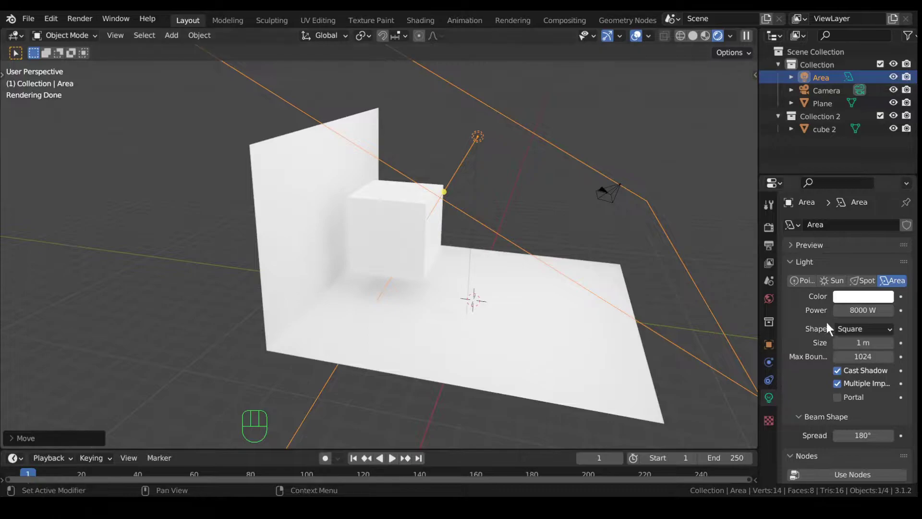
Step: Lower the area light's power to 4000 W
{"action": "left_click_drag", "start_coordinate": [858, 310], "coordinate": [855, 309]}
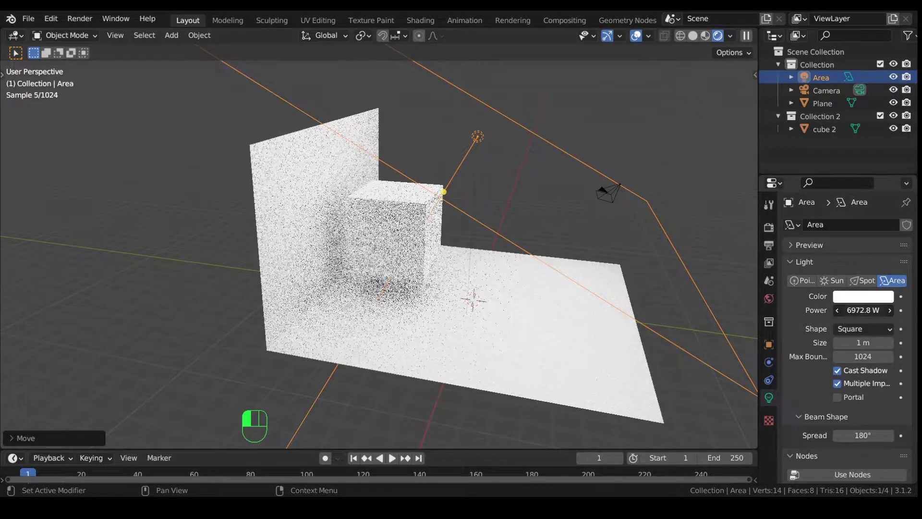
{"action": "left_click_drag", "start_coordinate": [863, 309], "coordinate": [862, 310]}
{"action": "left_click", "coordinate": [863, 308]}
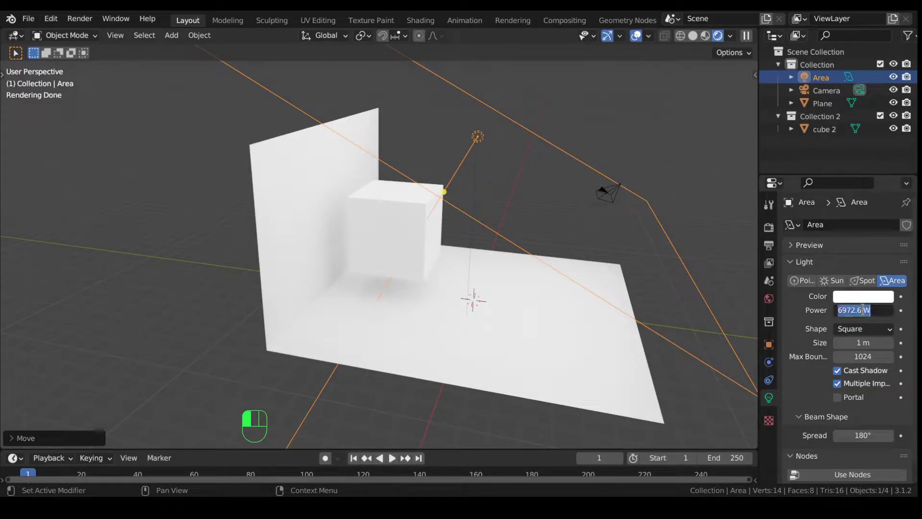
{"action": "type", "text": "4000"}
{"action": "key", "text": "Return"}
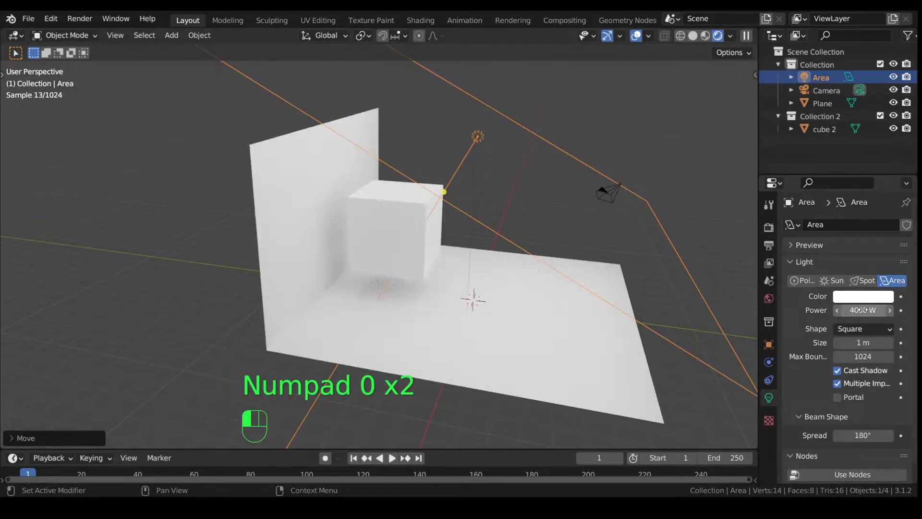
{"action": "middle_click_drag", "start_coordinate": [548, 284], "coordinate": [413, 270]}
Step: Move cube 2 toward the back wall and lower it by about 0.87 m
{"action": "left_click", "coordinate": [401, 233]}
{"action": "middle_click_drag", "start_coordinate": [401, 234], "coordinate": [506, 288]}
{"action": "key", "text": "g"}
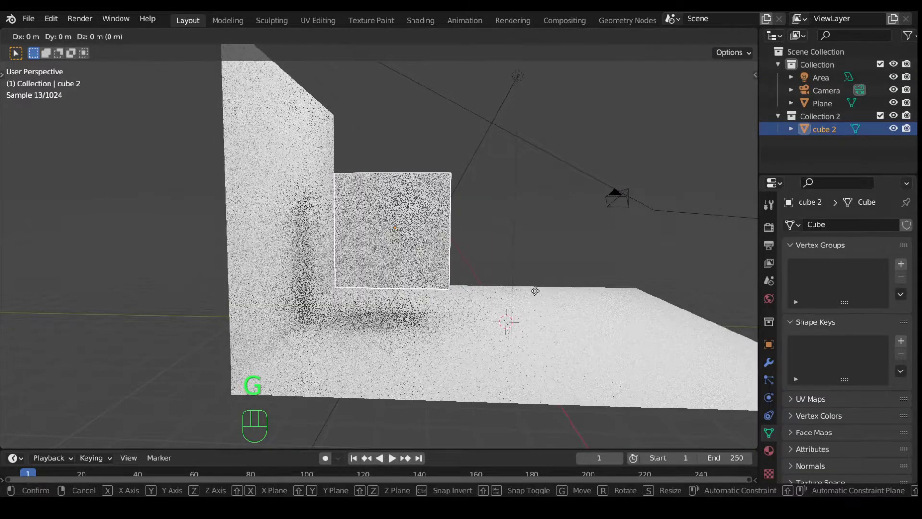
{"action": "right_click", "coordinate": [526, 295]}
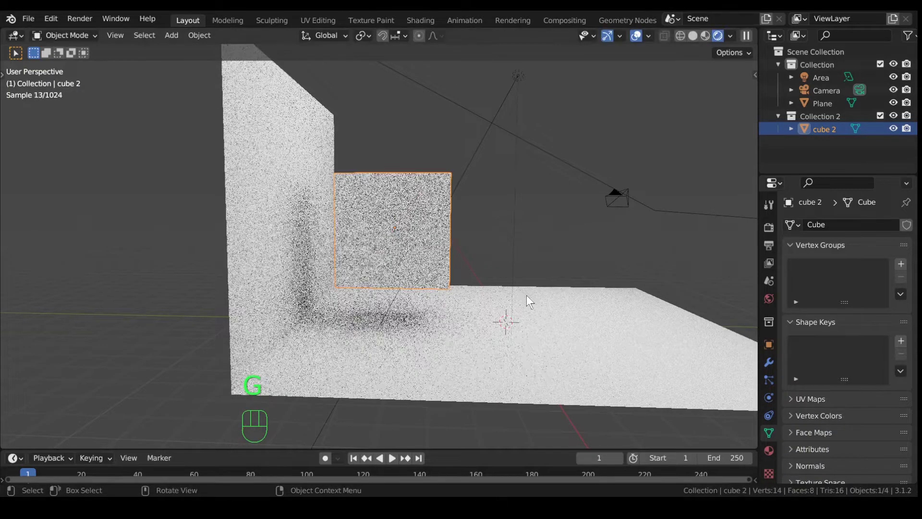
{"action": "key", "text": "g"}
{"action": "left_click", "coordinate": [487, 297]}
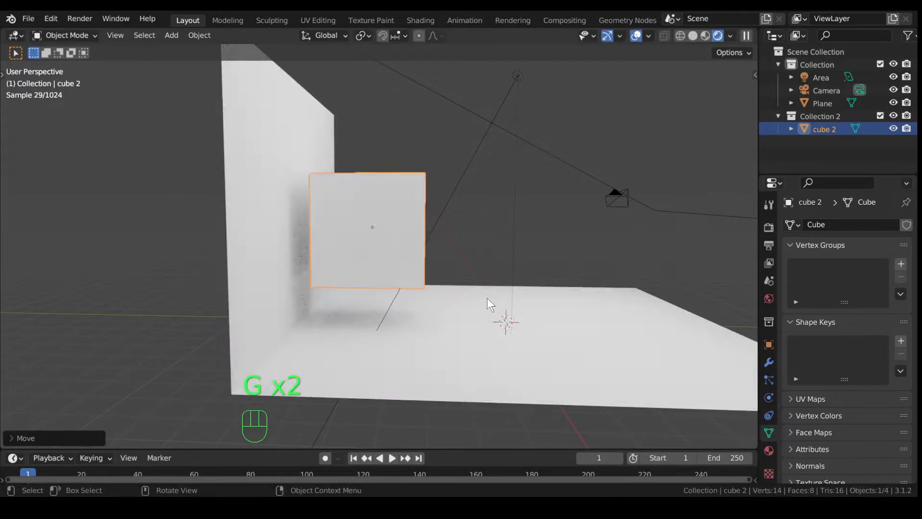
{"action": "key", "text": "g"}
{"action": "key", "text": "z"}
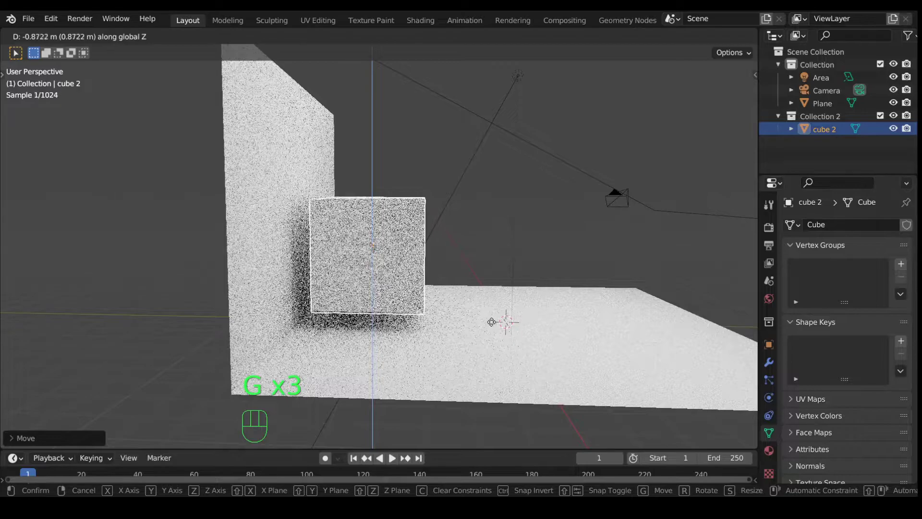
{"action": "left_click", "coordinate": [491, 322]}
{"action": "middle_click_drag", "start_coordinate": [491, 322], "coordinate": [433, 316]}
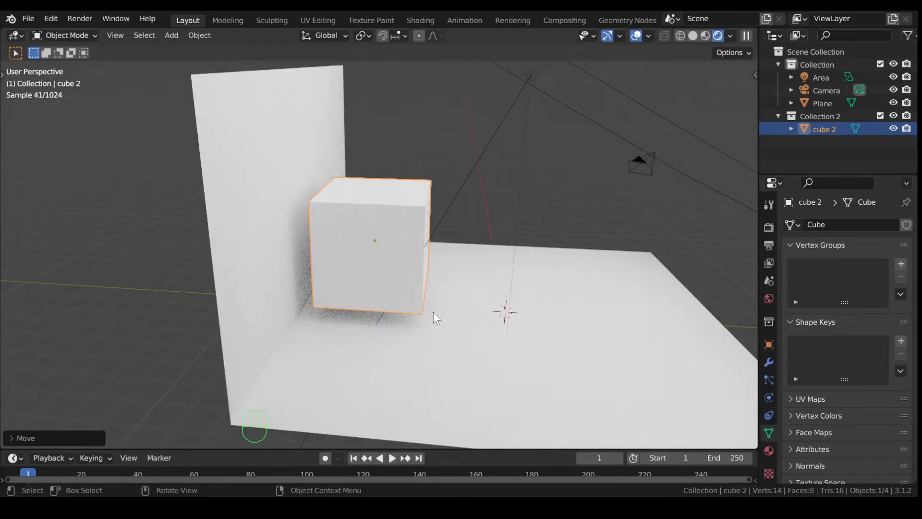
{"action": "middle_click_drag", "start_coordinate": [313, 299], "coordinate": [429, 309]}
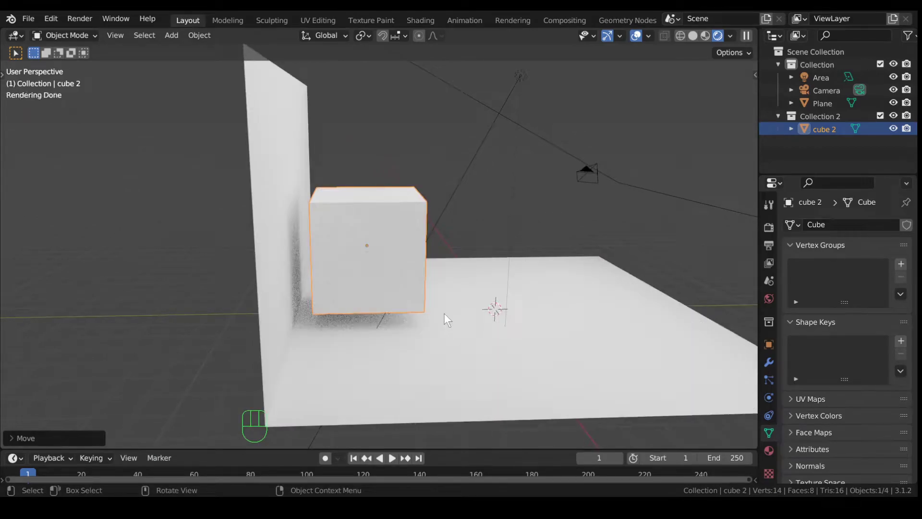
Step: From the right view, nudge cube 2 along one axis and lower it about 0.41 m more
{"action": "key", "text": "KP_3"}
{"action": "middle_click_drag", "start_coordinate": [442, 310], "coordinate": [443, 319]}
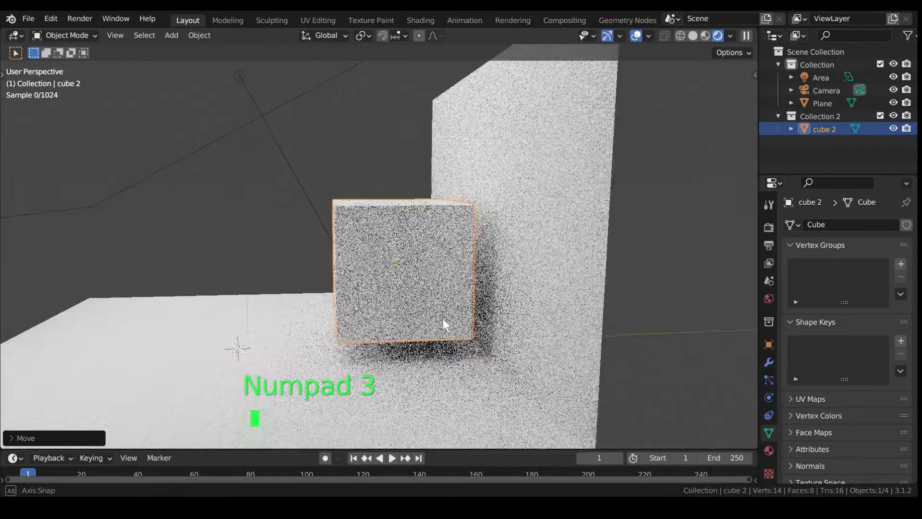
{"action": "key", "text": "g"}
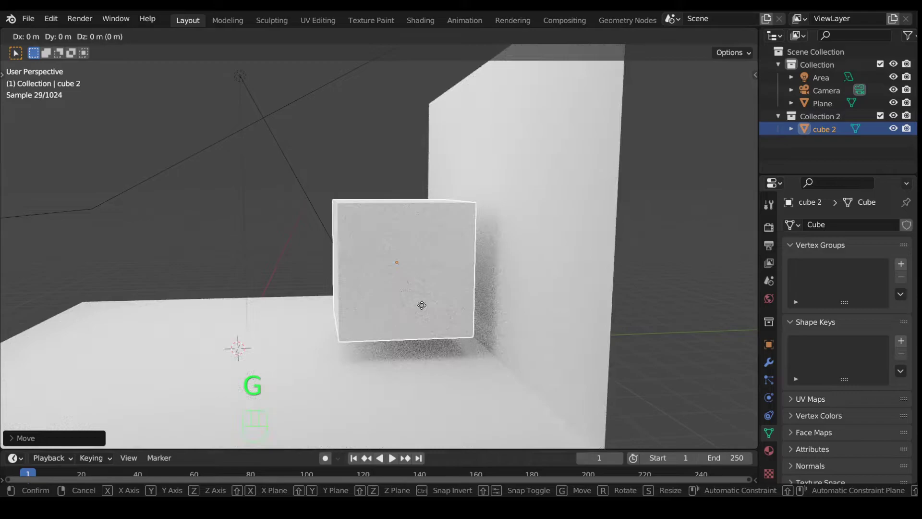
{"action": "middle_click", "coordinate": [429, 309]}
{"action": "left_click", "coordinate": [432, 309]}
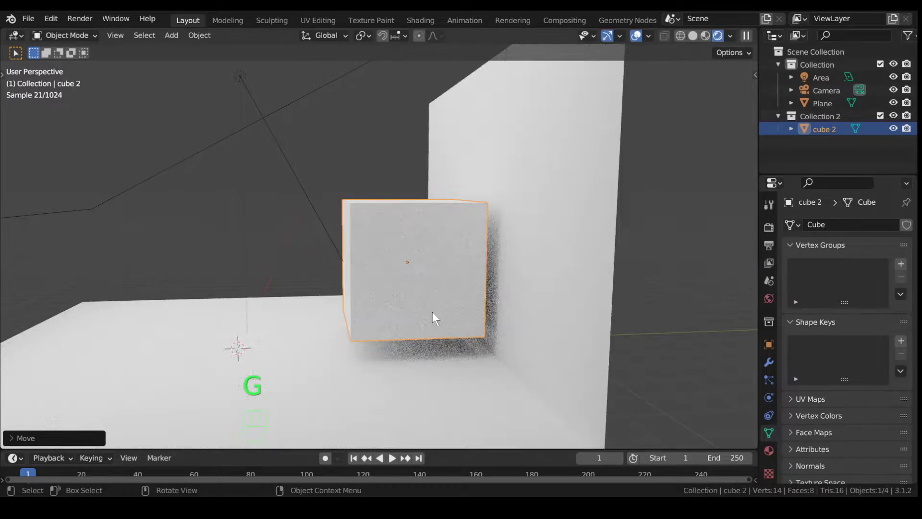
{"action": "key", "text": "g"}
{"action": "middle_click", "coordinate": [432, 311]}
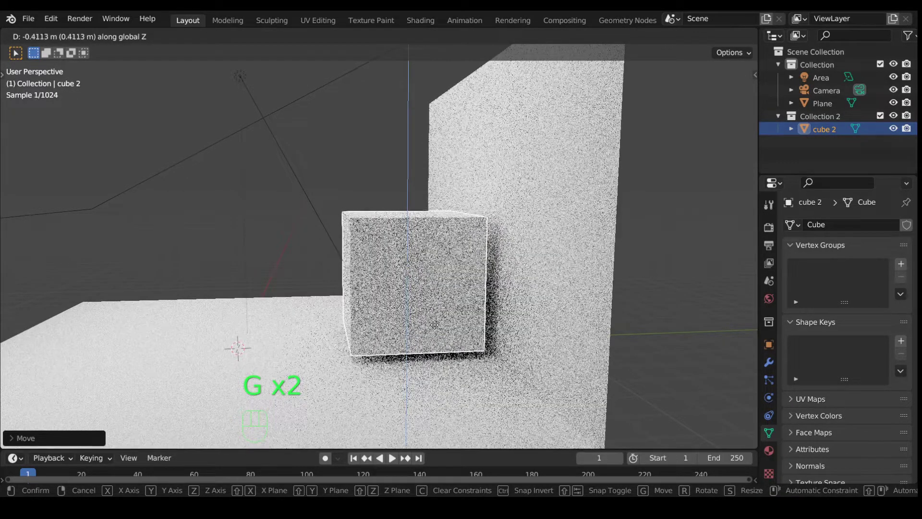
{"action": "left_click", "coordinate": [391, 284]}
{"action": "middle_click_drag", "start_coordinate": [391, 284], "coordinate": [604, 295]}
{"action": "scroll", "coordinate": [480, 312], "scroll_direction": "up", "scroll_amount": 5}
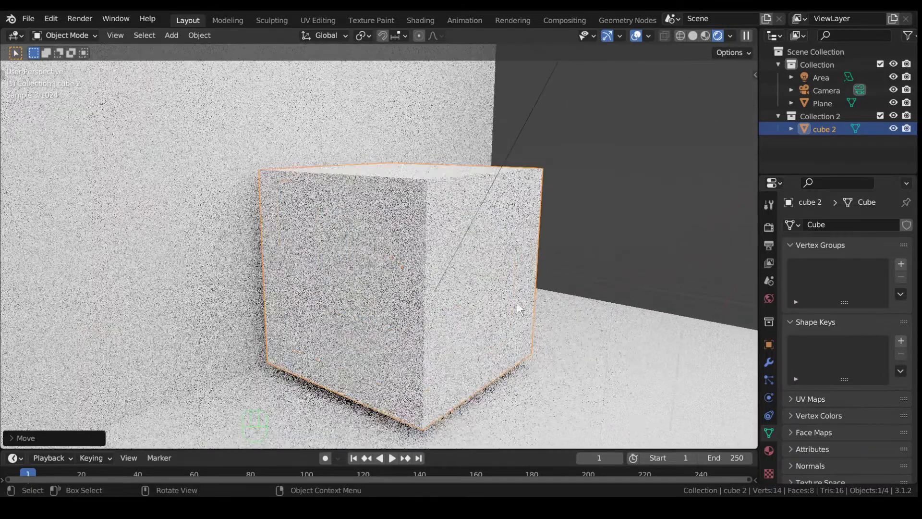
{"action": "middle_click_drag", "start_coordinate": [375, 327], "coordinate": [444, 300]}
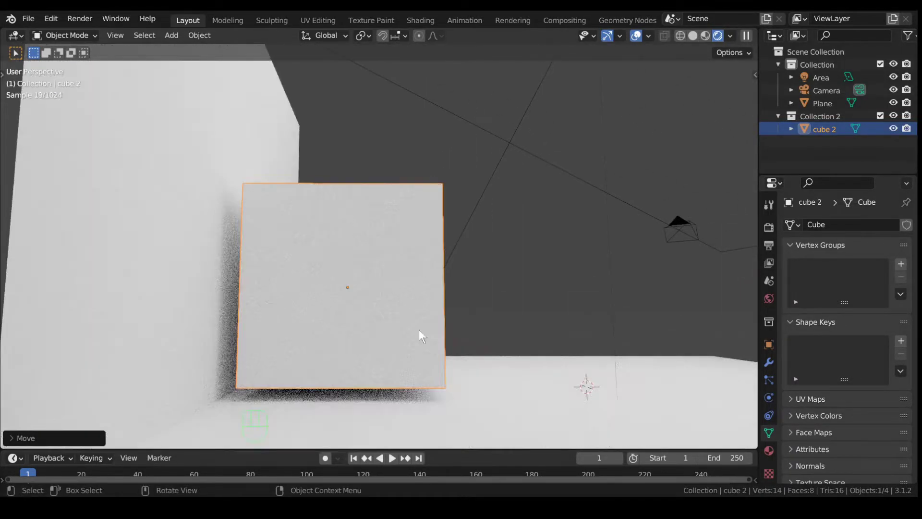
{"action": "middle_click_drag", "start_coordinate": [211, 352], "coordinate": [410, 361]}
{"action": "scroll", "coordinate": [410, 357], "scroll_direction": "down", "scroll_amount": 3}
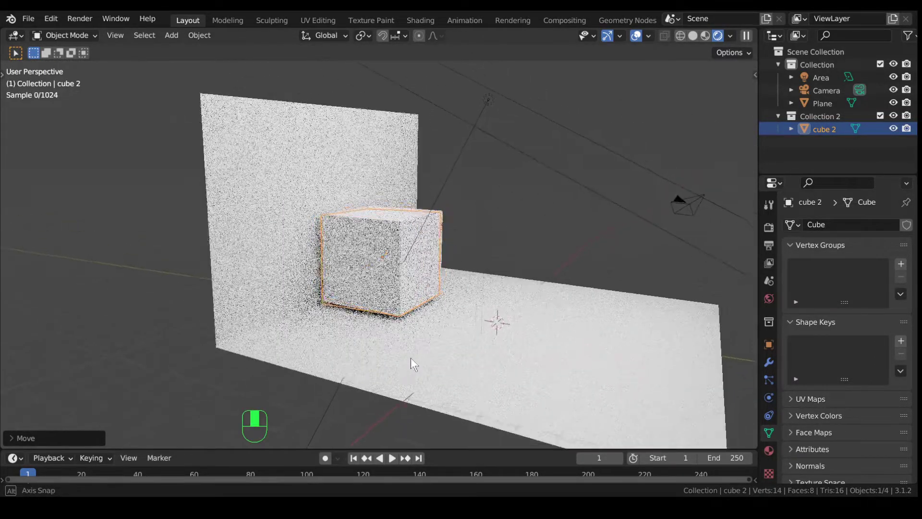
Step: Shrink the area light to a smaller size above the scene, then reselect the floor plane
{"action": "left_click", "coordinate": [499, 265]}
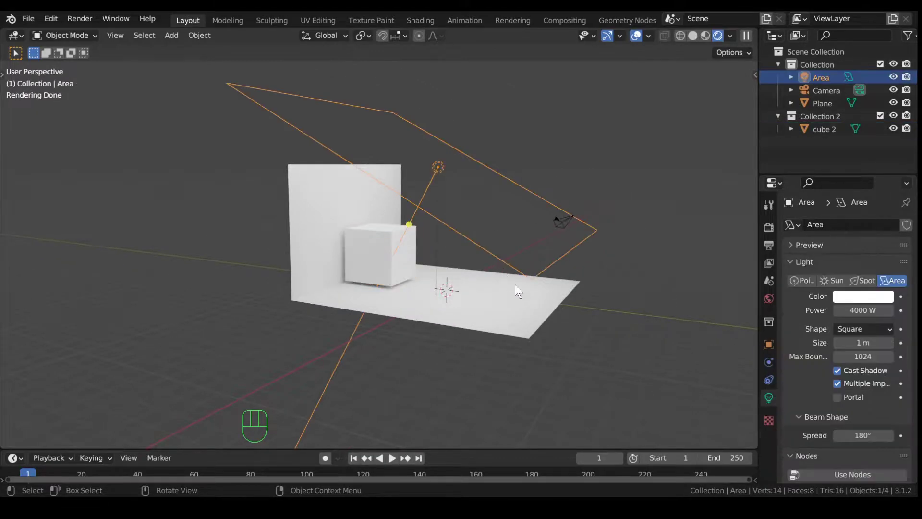
{"action": "key", "text": "s"}
{"action": "left_click", "coordinate": [439, 296]}
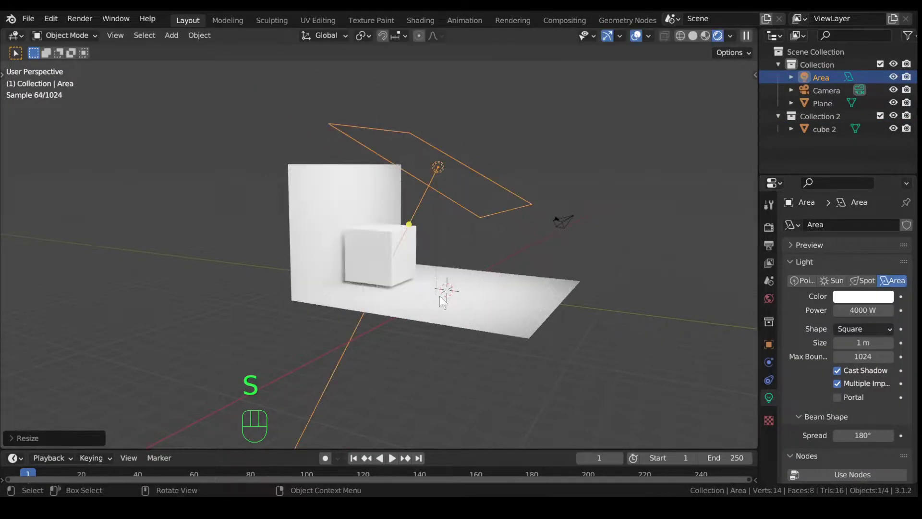
{"action": "middle_click_drag", "start_coordinate": [439, 295], "coordinate": [428, 296]}
{"action": "scroll", "coordinate": [426, 298], "scroll_direction": "up", "scroll_amount": 4}
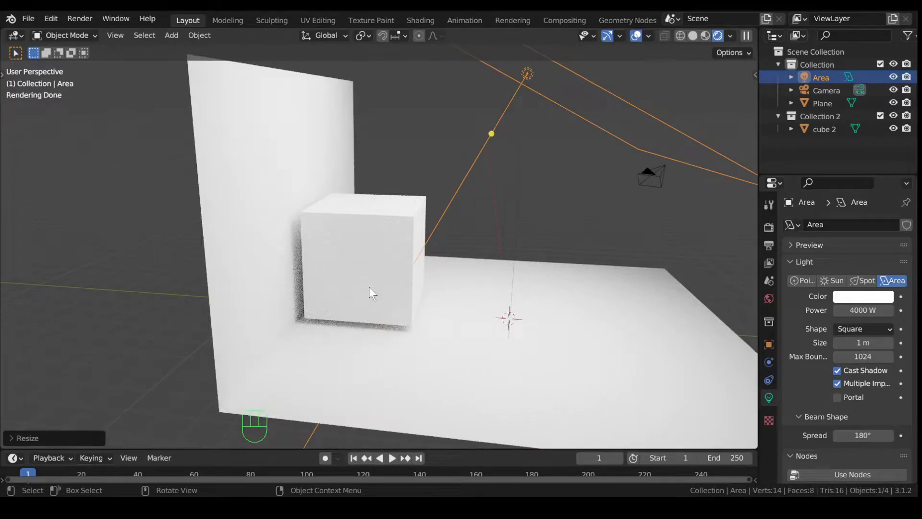
{"action": "scroll", "coordinate": [369, 287], "scroll_direction": "down", "scroll_amount": 4}
{"action": "middle_click_drag", "start_coordinate": [480, 318], "coordinate": [508, 301]}
{"action": "scroll", "coordinate": [276, 259], "scroll_direction": "up", "scroll_amount": 2}
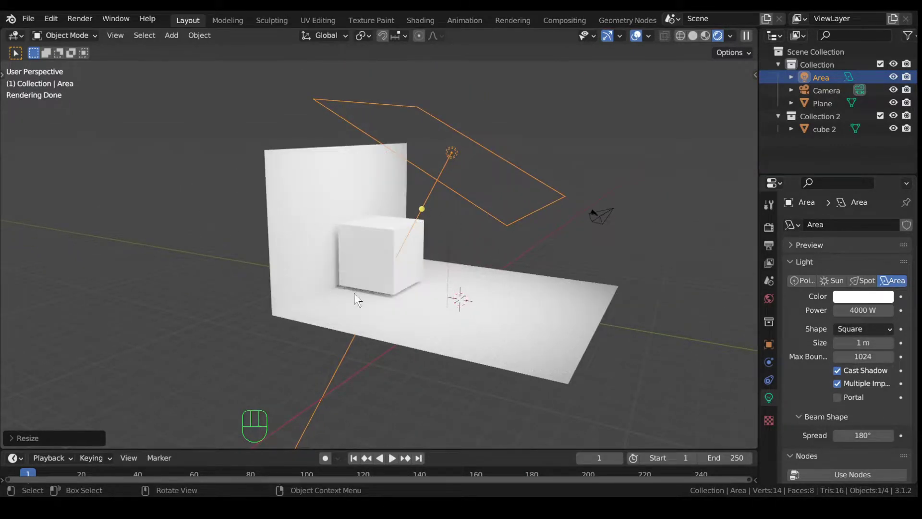
{"action": "left_click", "coordinate": [503, 306]}
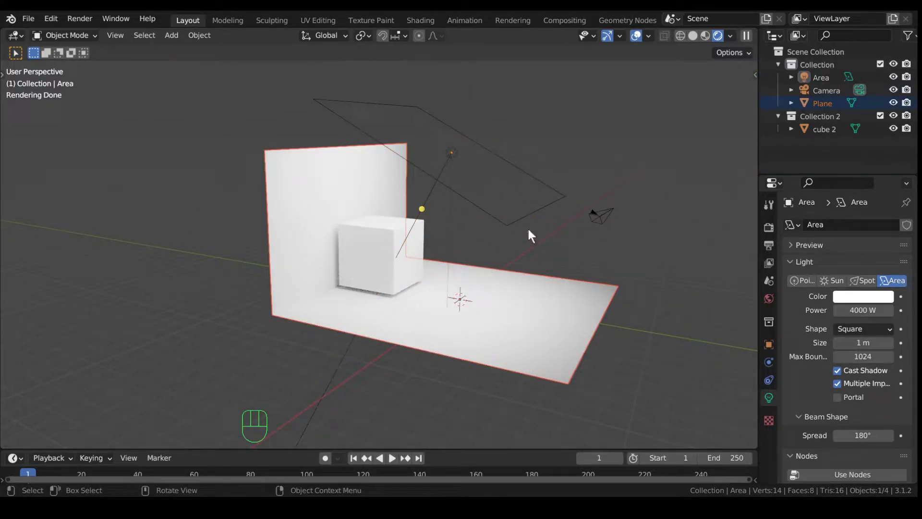
Step: Switch to the Shading workspace and create a new material on the floor plane
{"action": "left_click", "coordinate": [420, 20]}
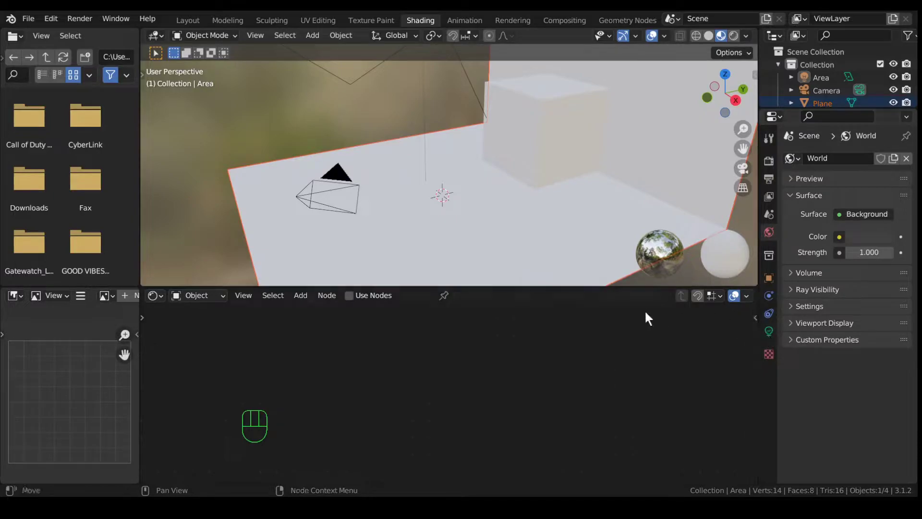
{"action": "left_click", "coordinate": [488, 212]}
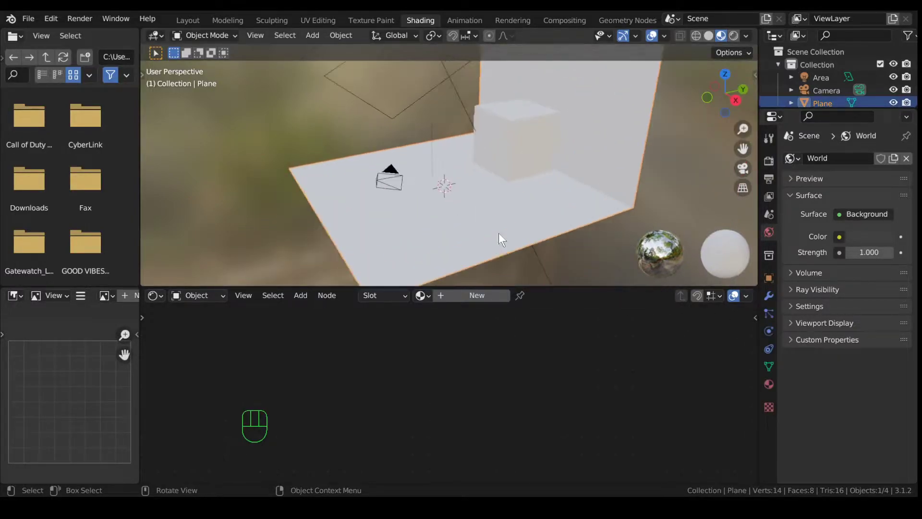
{"action": "left_click", "coordinate": [769, 384]}
{"action": "left_click", "coordinate": [838, 209]}
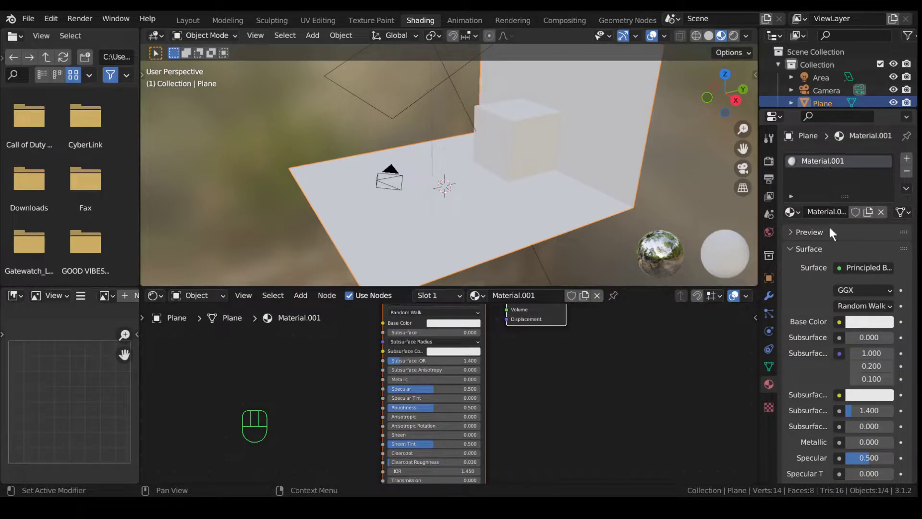
{"action": "key", "text": "Home"}
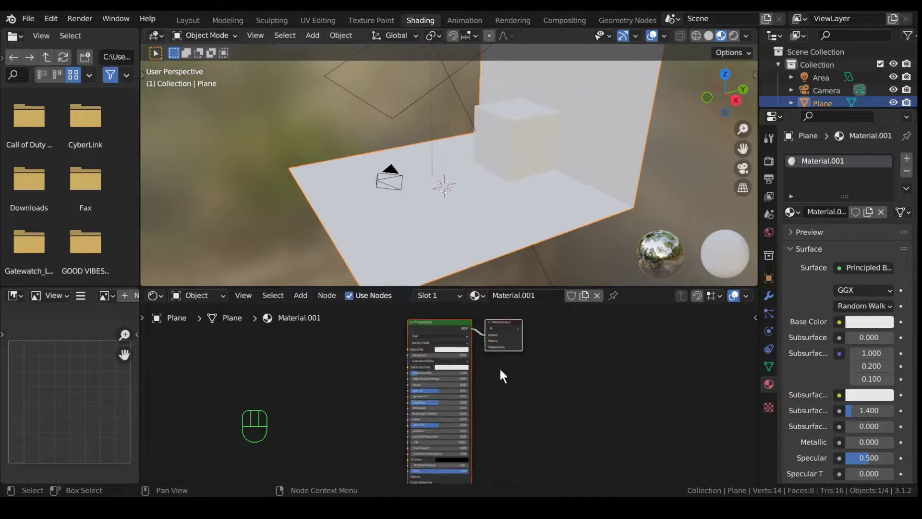
Step: Add an Image Texture node with a new 1024 px image 'shadow bake', alpha unchecked
{"action": "key", "text": "shift+a"}
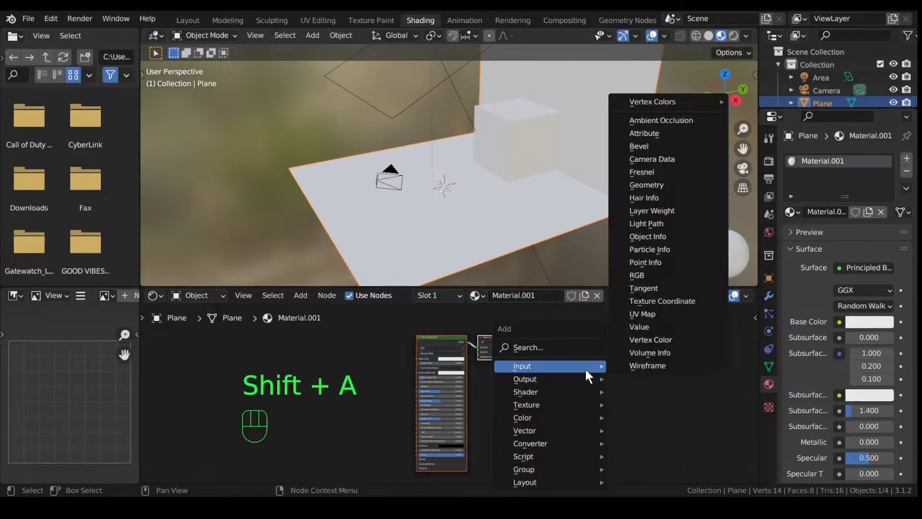
{"action": "mouse_move", "coordinate": [574, 406]}
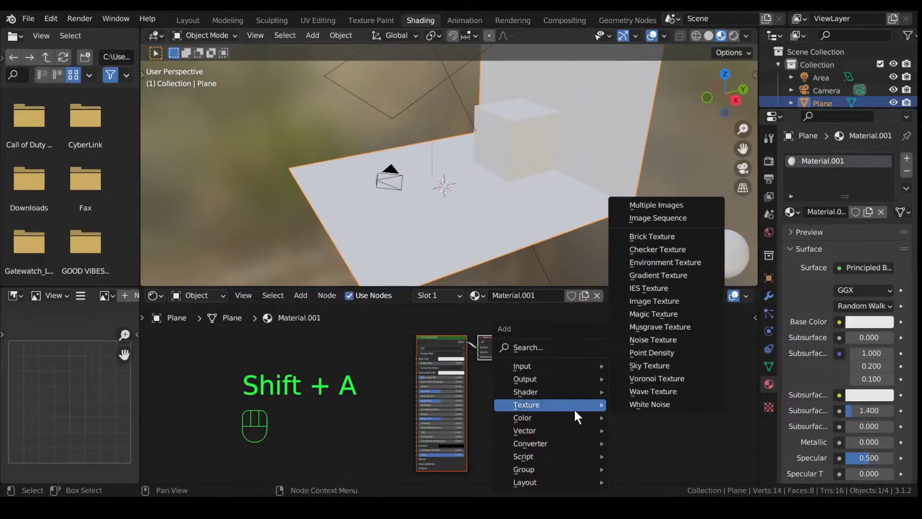
{"action": "left_click", "coordinate": [667, 301]}
{"action": "left_click", "coordinate": [558, 374]}
{"action": "scroll", "coordinate": [598, 412], "scroll_direction": "up", "scroll_amount": 3}
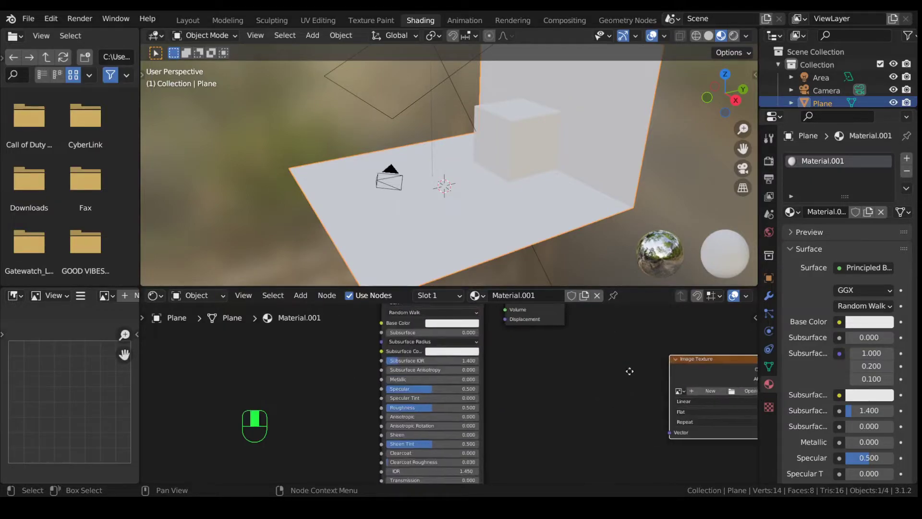
{"action": "middle_click_drag", "start_coordinate": [629, 369], "coordinate": [434, 376]}
{"action": "scroll", "coordinate": [433, 375], "scroll_direction": "up", "scroll_amount": 2}
{"action": "left_click", "coordinate": [508, 379]}
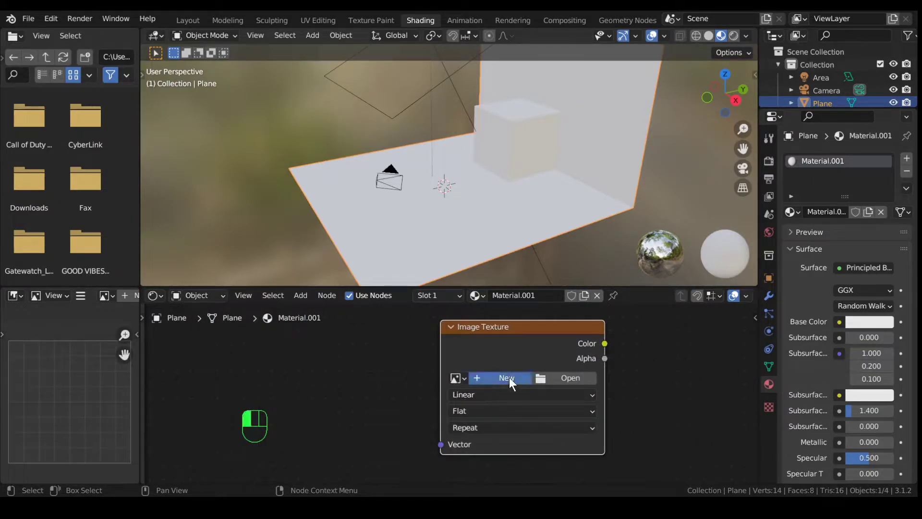
{"action": "left_click", "coordinate": [497, 424]}
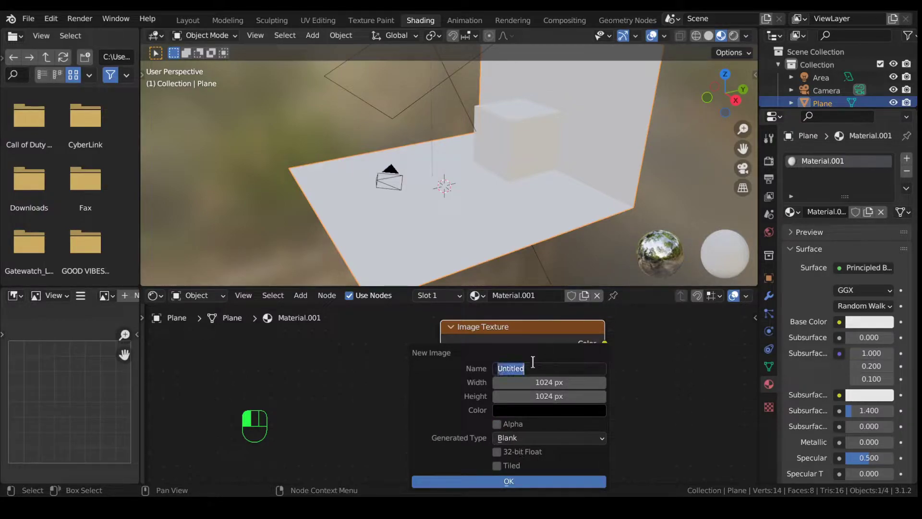
{"action": "type", "text": "shadow bake"}
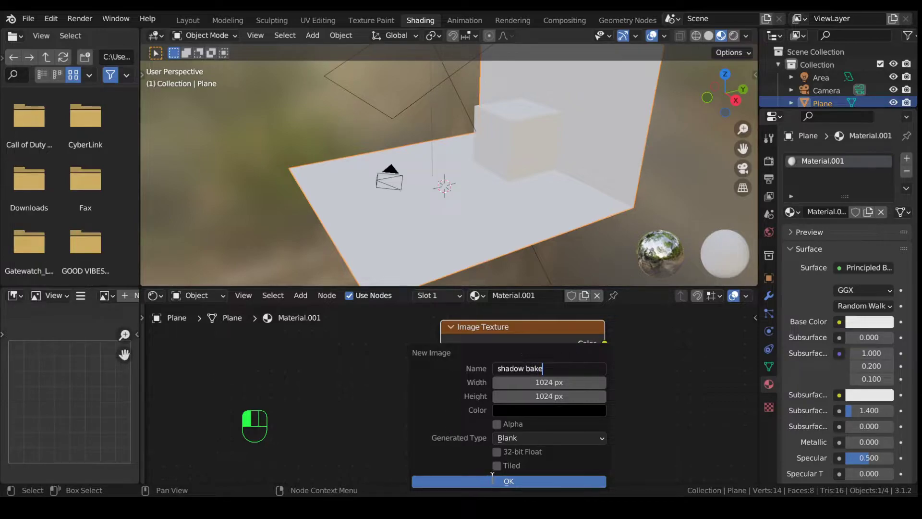
{"action": "left_click", "coordinate": [492, 480]}
{"action": "scroll", "coordinate": [392, 385], "scroll_direction": "down", "scroll_amount": 1}
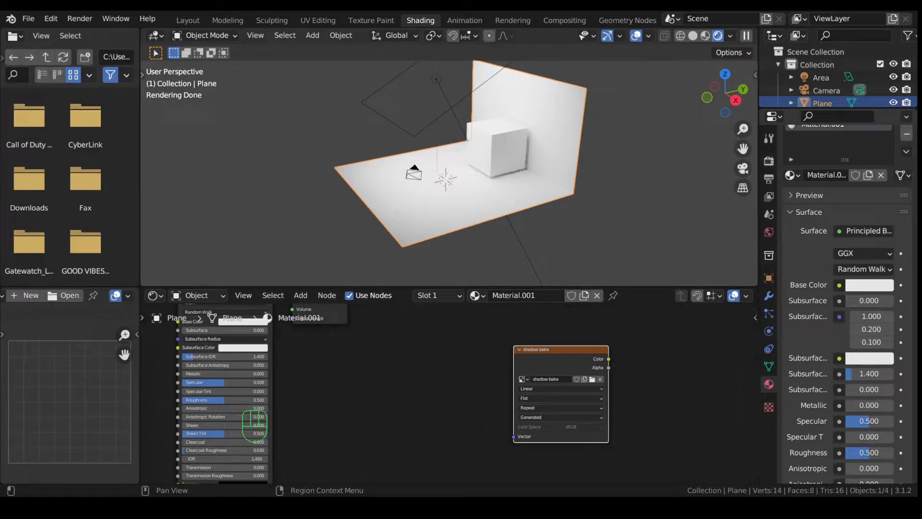
Step: Set Render Max Samples to 128 in the Render Properties sampling settings
{"action": "left_click", "coordinate": [768, 161]}
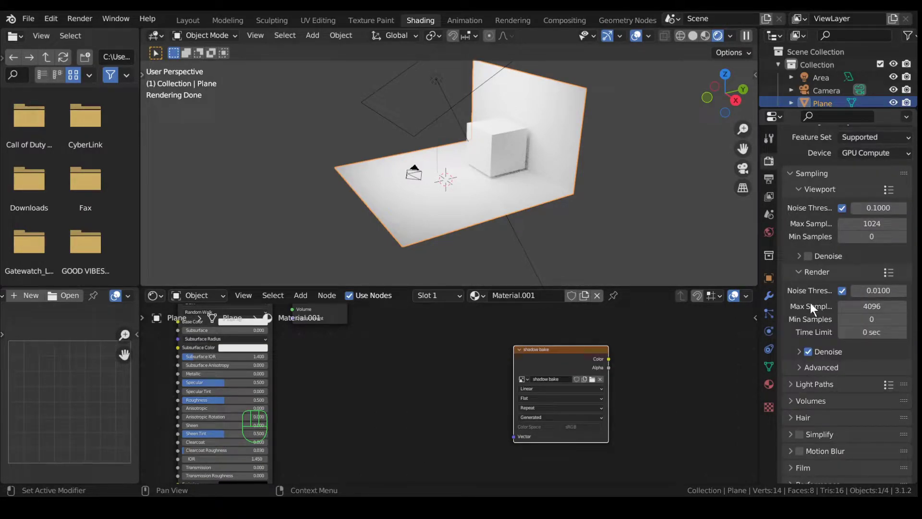
{"action": "left_click", "coordinate": [879, 306]}
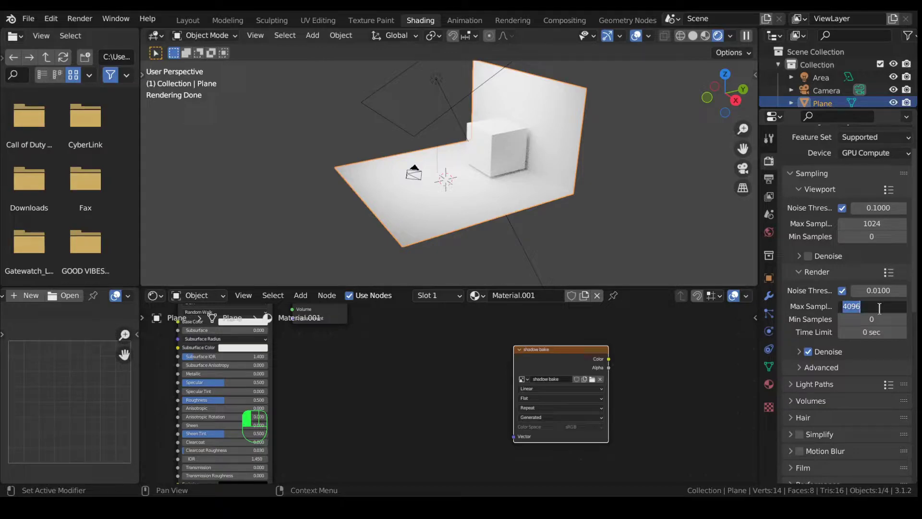
{"action": "type", "text": "128"}
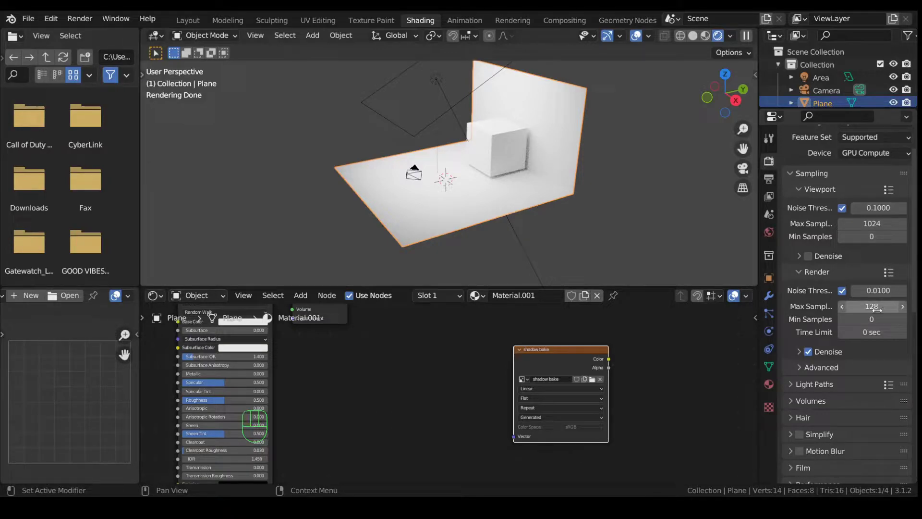
{"action": "key", "text": "Return"}
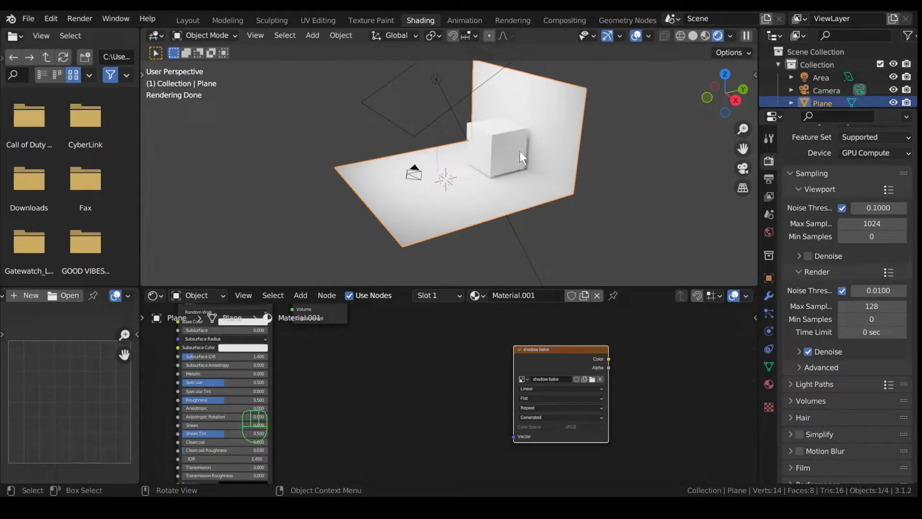
Step: Select all of the plane's geometry in Edit Mode and unwrap its UVs
{"action": "key", "text": "Tab"}
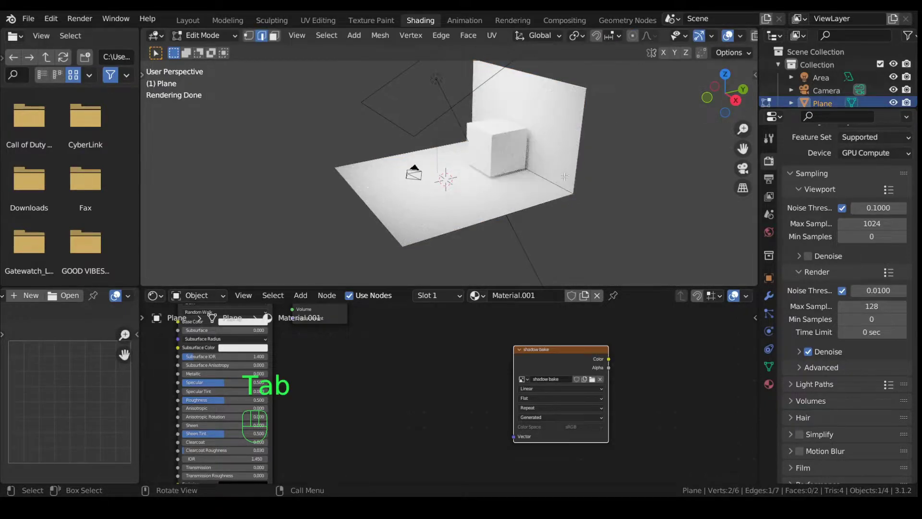
{"action": "key", "text": "a"}
{"action": "key", "text": "u"}
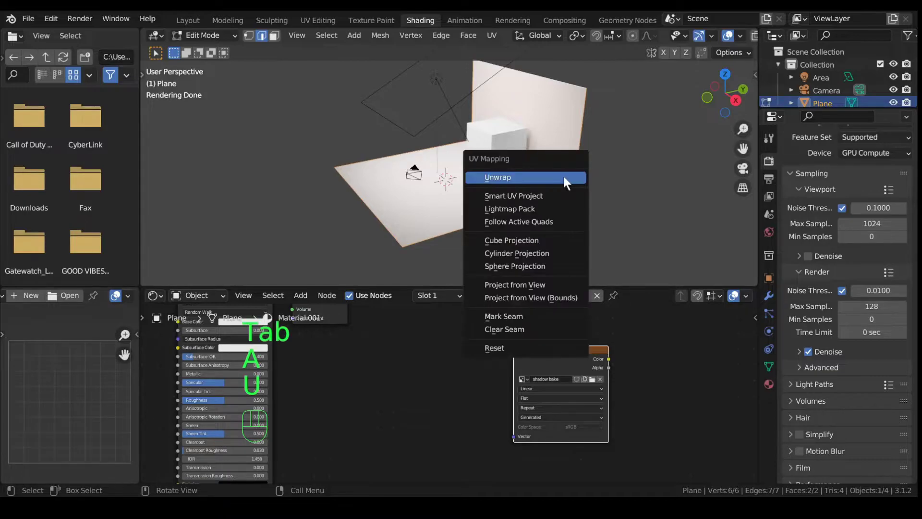
{"action": "left_click", "coordinate": [562, 174]}
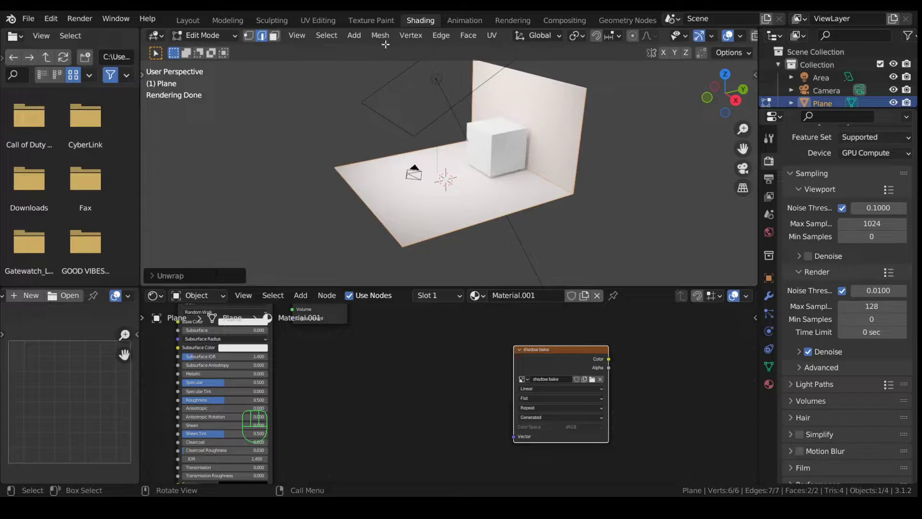
Step: In UV Editing, shift the UVs along X and stretch them across the shadow bake image
{"action": "left_click", "coordinate": [316, 20]}
{"action": "scroll", "coordinate": [256, 213], "scroll_direction": "down", "scroll_amount": 3}
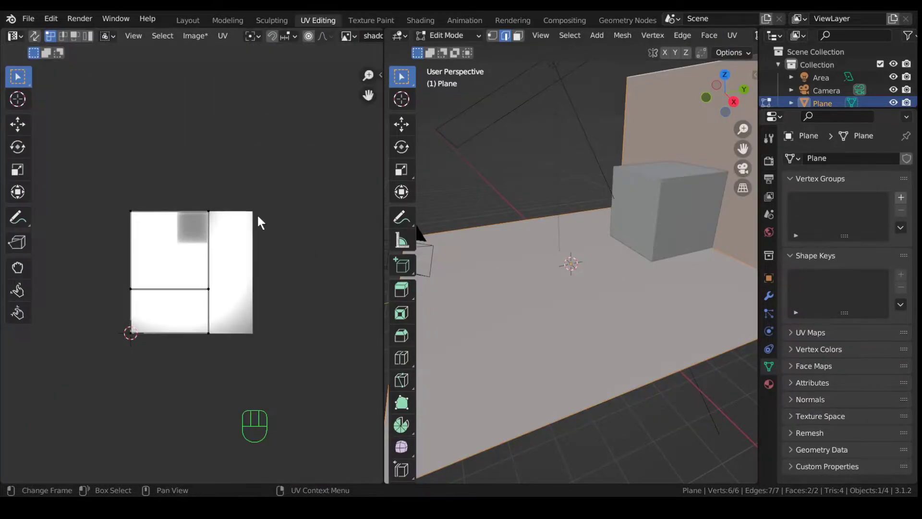
{"action": "key", "text": "a"}
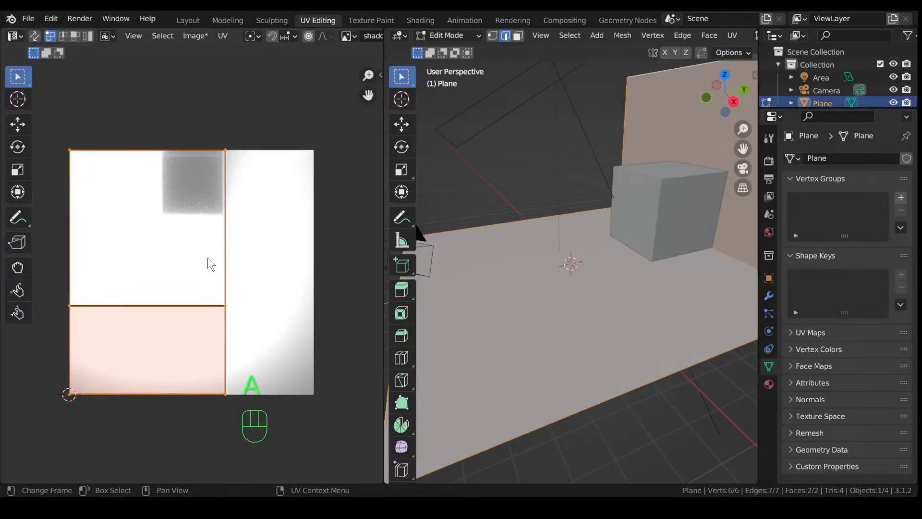
{"action": "key", "text": "g"}
{"action": "key", "text": "x"}
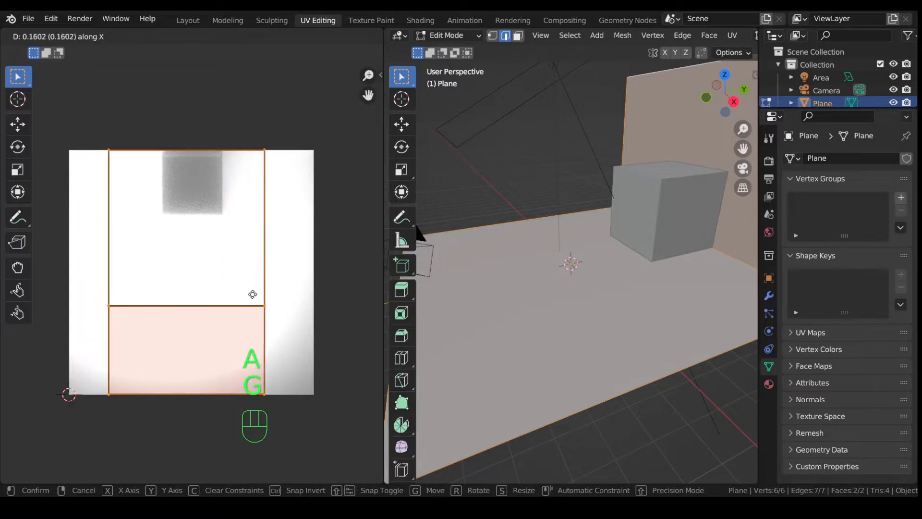
{"action": "left_click", "coordinate": [286, 302]}
{"action": "key", "text": "s"}
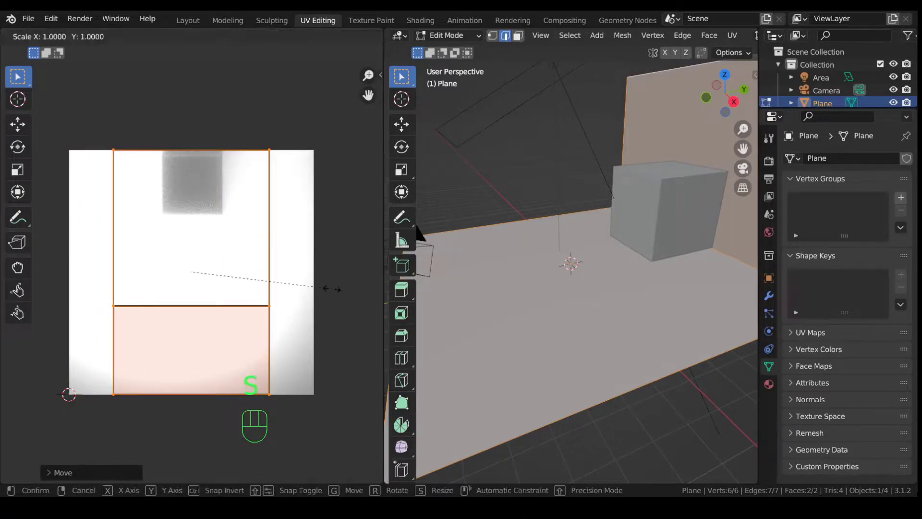
{"action": "key", "text": "x"}
{"action": "left_click", "coordinate": [376, 297]}
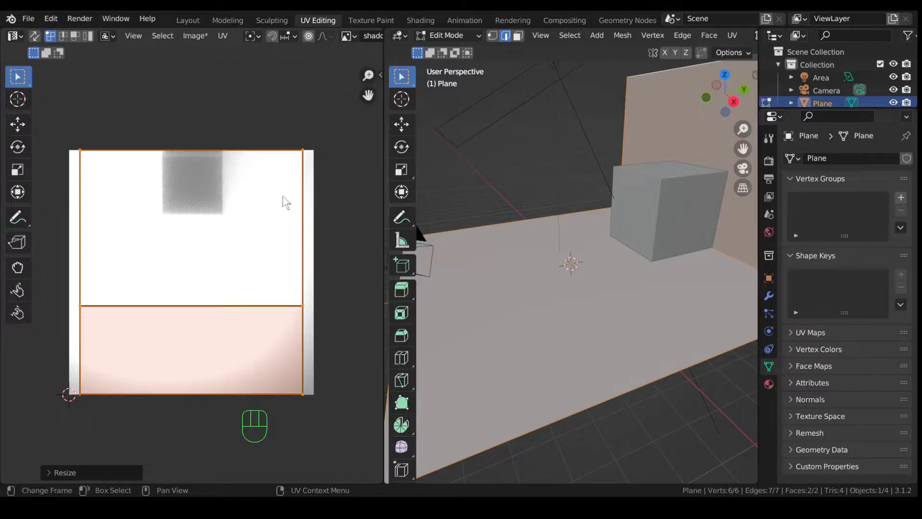
{"action": "left_click", "coordinate": [422, 21]}
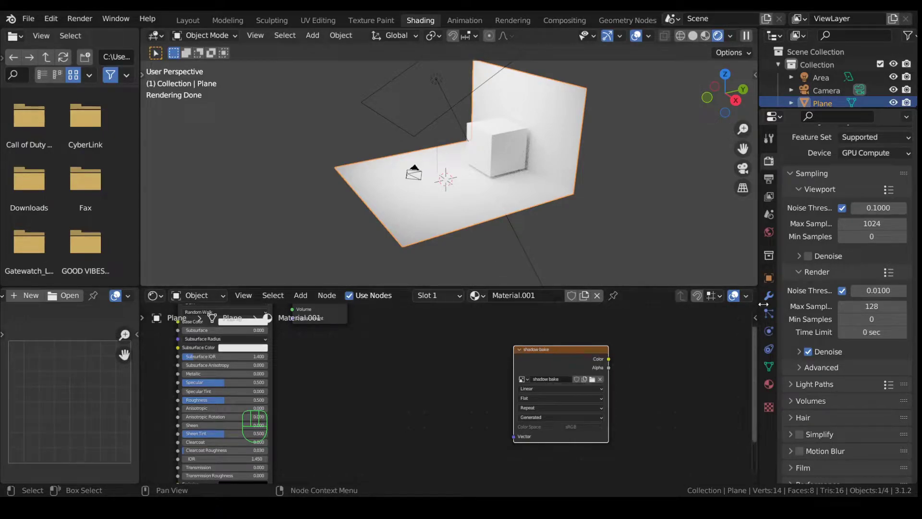
Step: Run the Combined bake from the Bake panel so the shadow bake image captures the cube's soft shadow
{"action": "scroll", "coordinate": [805, 276], "scroll_direction": "down", "scroll_amount": 8}
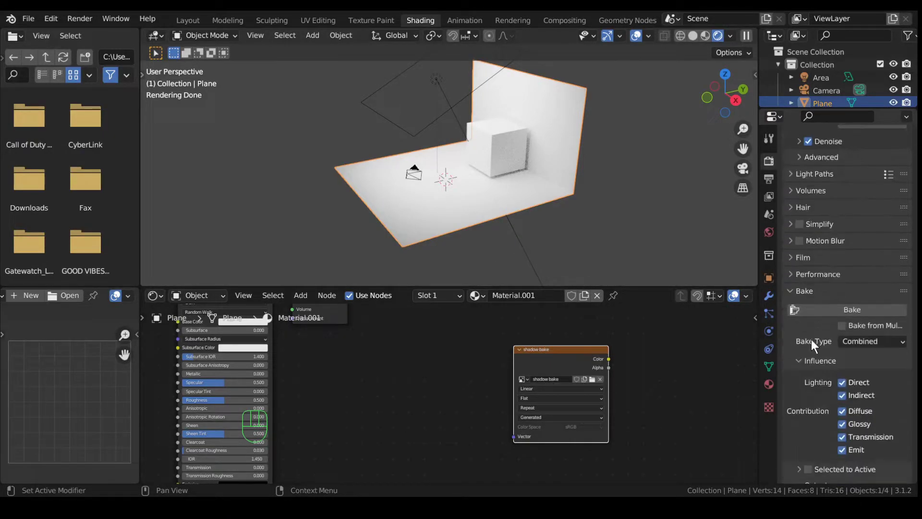
{"action": "left_click", "coordinate": [826, 310]}
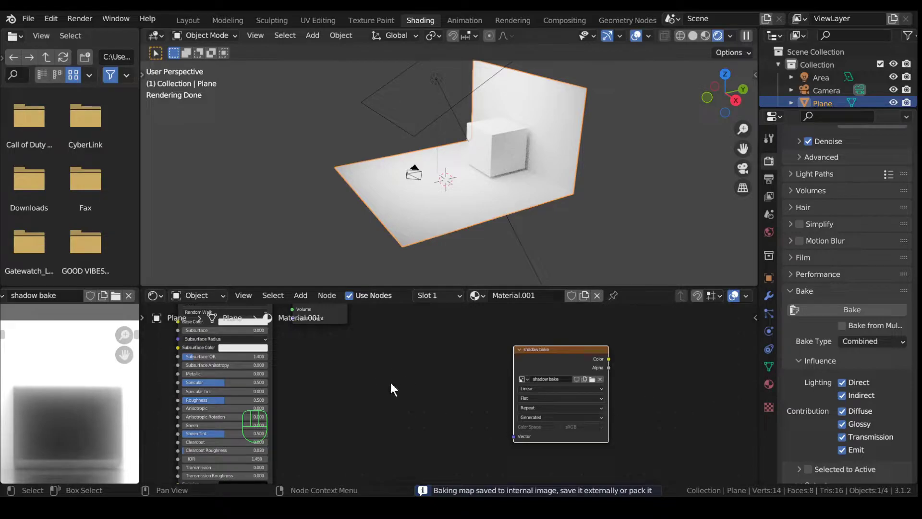
{"action": "scroll", "coordinate": [80, 298], "scroll_direction": "up", "scroll_amount": 4}
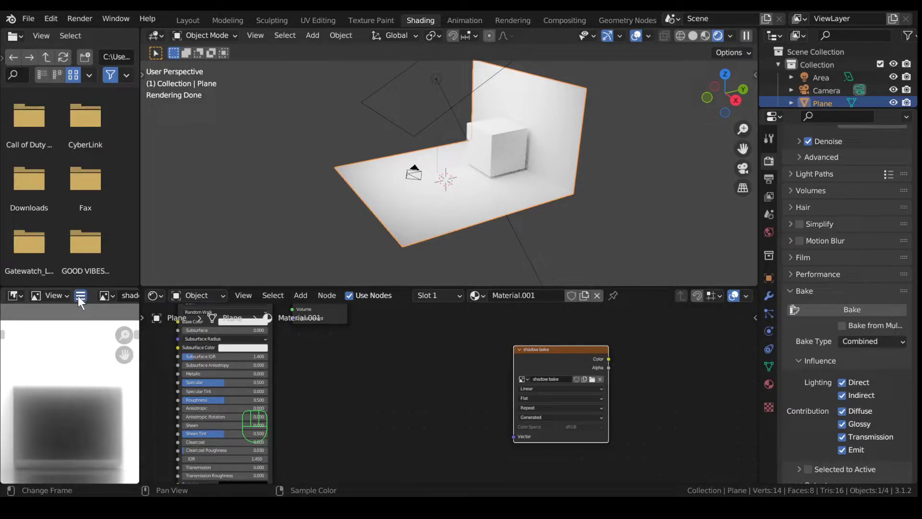
{"action": "scroll", "coordinate": [76, 379], "scroll_direction": "down", "scroll_amount": 3}
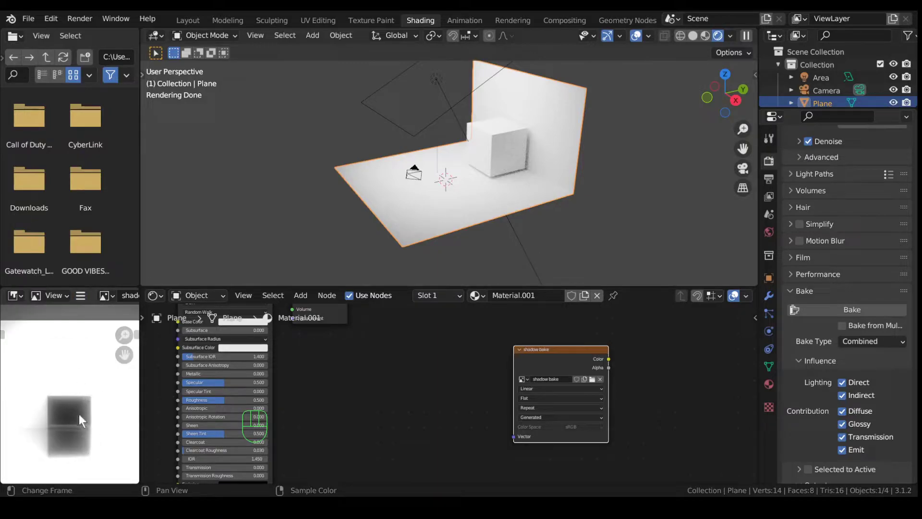
{"action": "scroll", "coordinate": [48, 428], "scroll_direction": "down", "scroll_amount": 2}
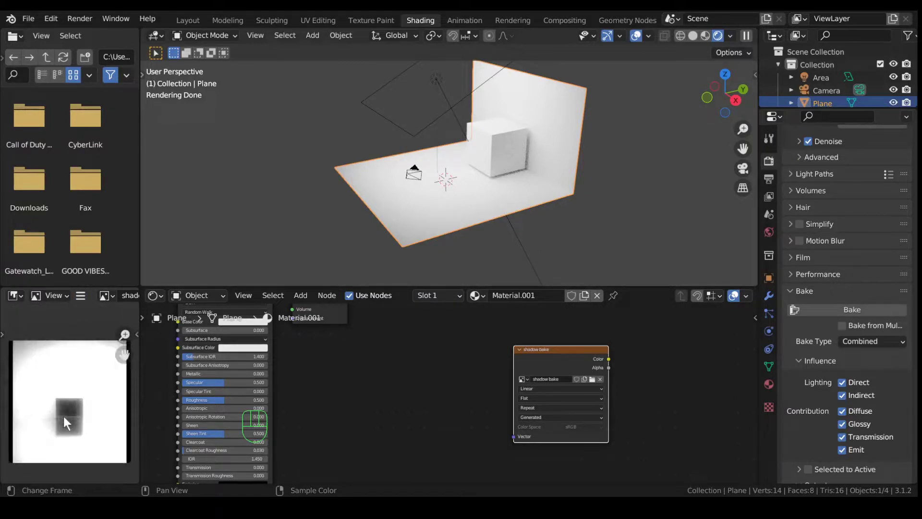
{"action": "scroll", "coordinate": [64, 416], "scroll_direction": "up", "scroll_amount": 4}
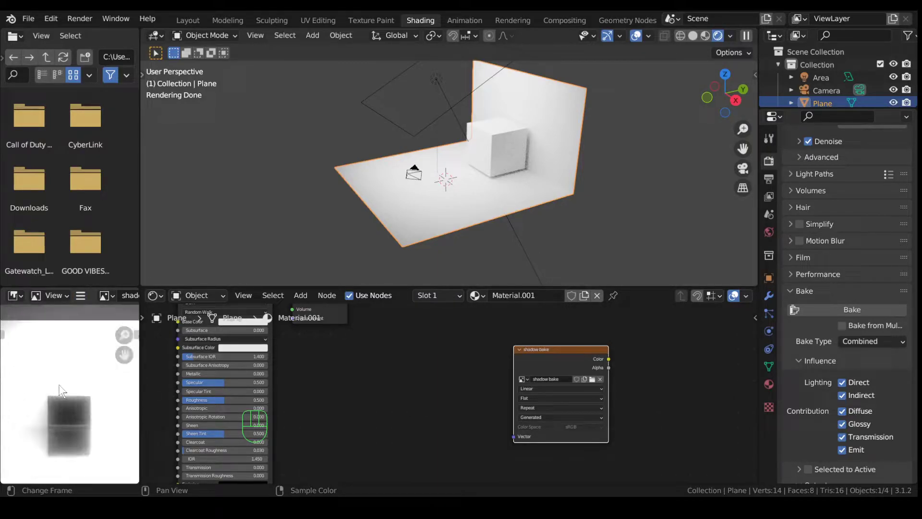
Step: Save the baked shadow image to a file with Image > Save As, then go to Compositing
{"action": "left_click", "coordinate": [81, 294]}
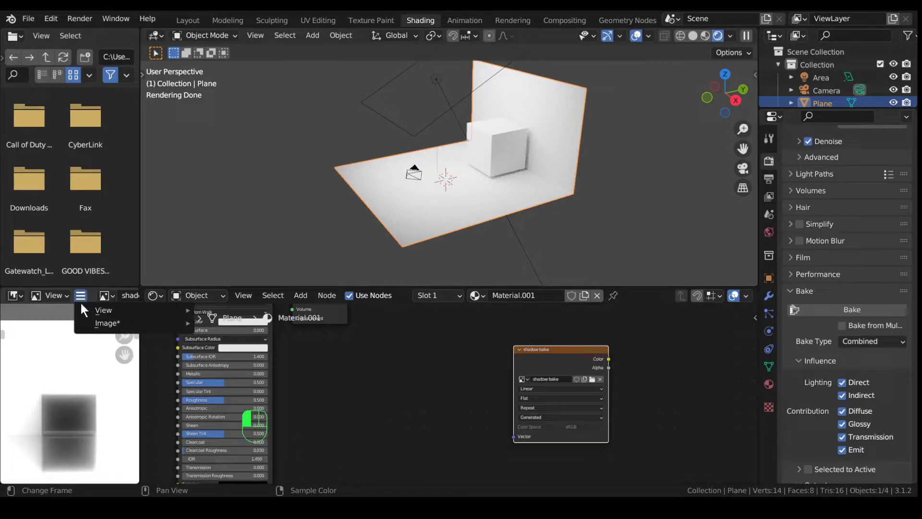
{"action": "mouse_move", "coordinate": [109, 326]}
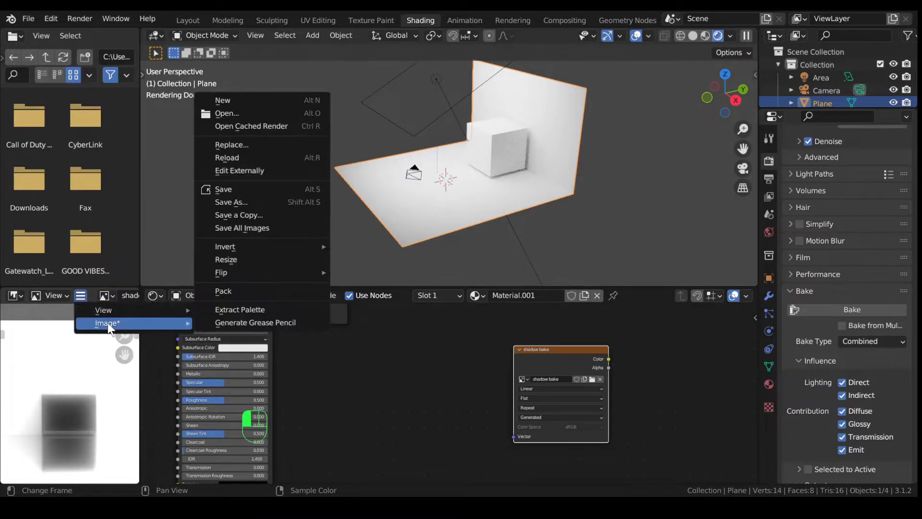
{"action": "left_click", "coordinate": [248, 201]}
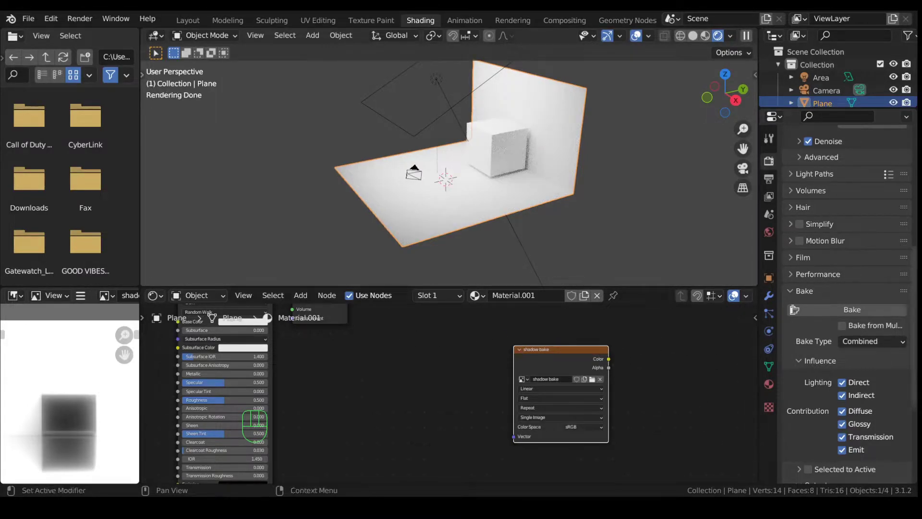
{"action": "scroll", "coordinate": [255, 425], "scroll_direction": "down", "scroll_amount": 2}
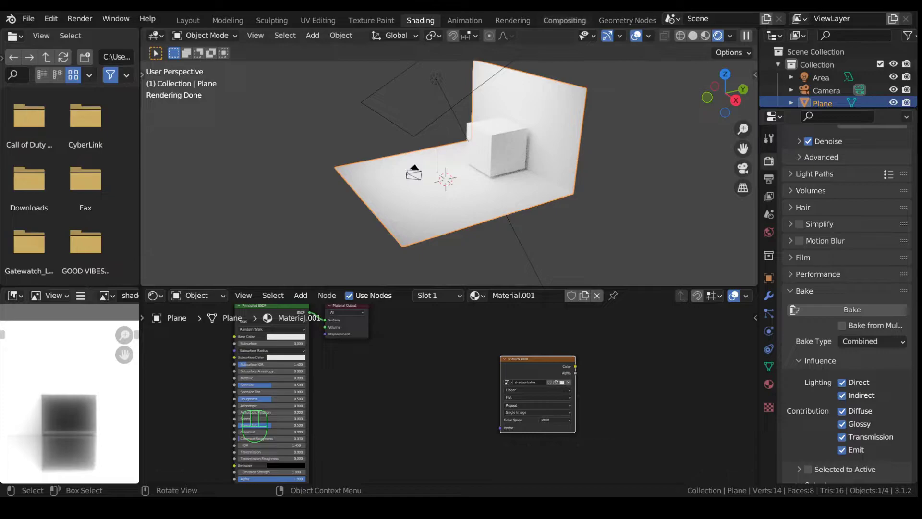
{"action": "left_click", "coordinate": [562, 20]}
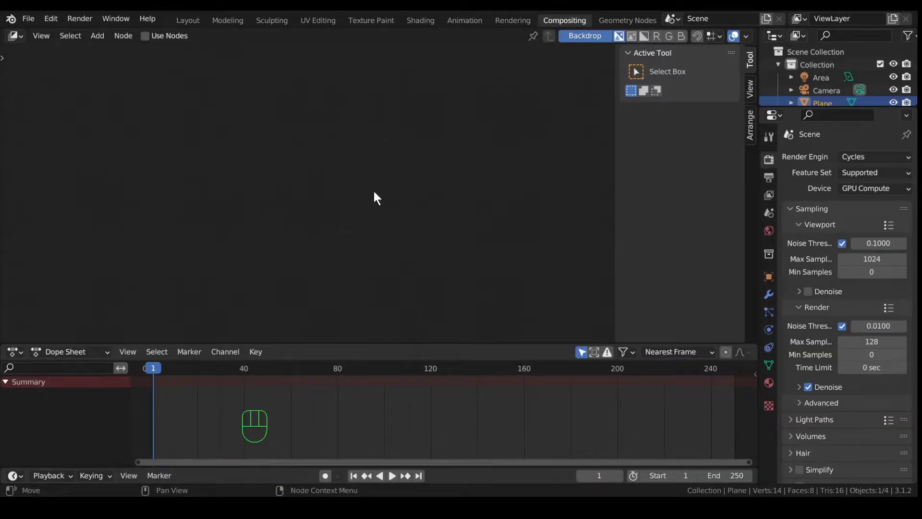
Step: Enable Use Nodes so the Render Layers and Composite nodes appear
{"action": "left_click", "coordinate": [145, 36]}
{"action": "scroll", "coordinate": [249, 174], "scroll_direction": "up", "scroll_amount": 5}
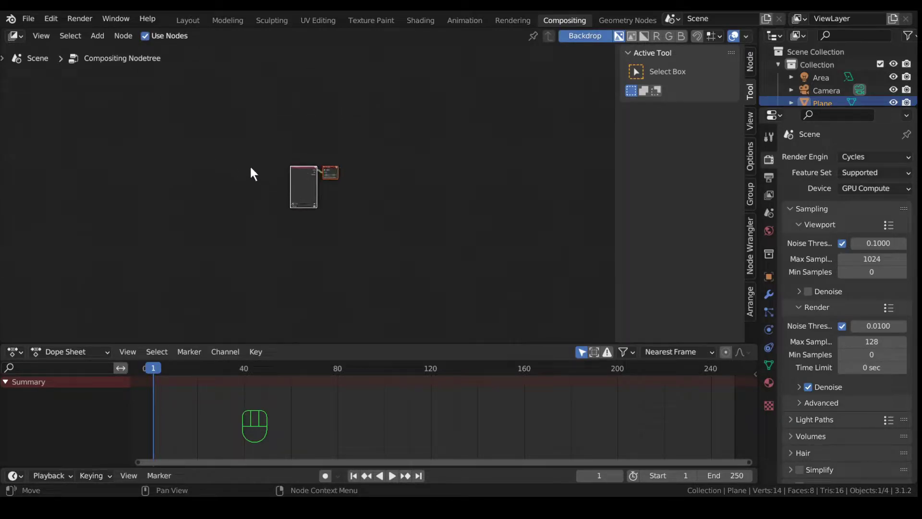
{"action": "scroll", "coordinate": [266, 125], "scroll_direction": "up", "scroll_amount": 1}
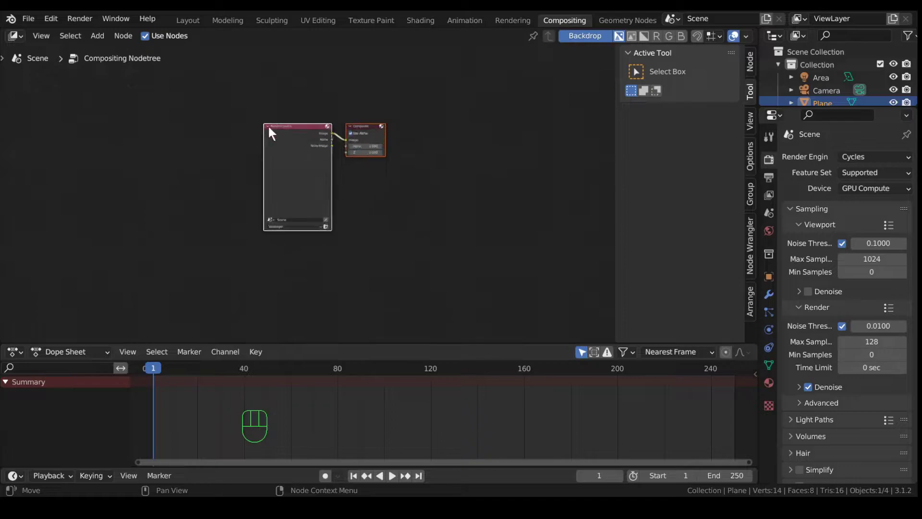
{"action": "middle_click_drag", "start_coordinate": [212, 115], "coordinate": [288, 146]}
{"action": "scroll", "coordinate": [284, 171], "scroll_direction": "up", "scroll_amount": 2}
{"action": "scroll", "coordinate": [284, 173], "scroll_direction": "down", "scroll_amount": 1}
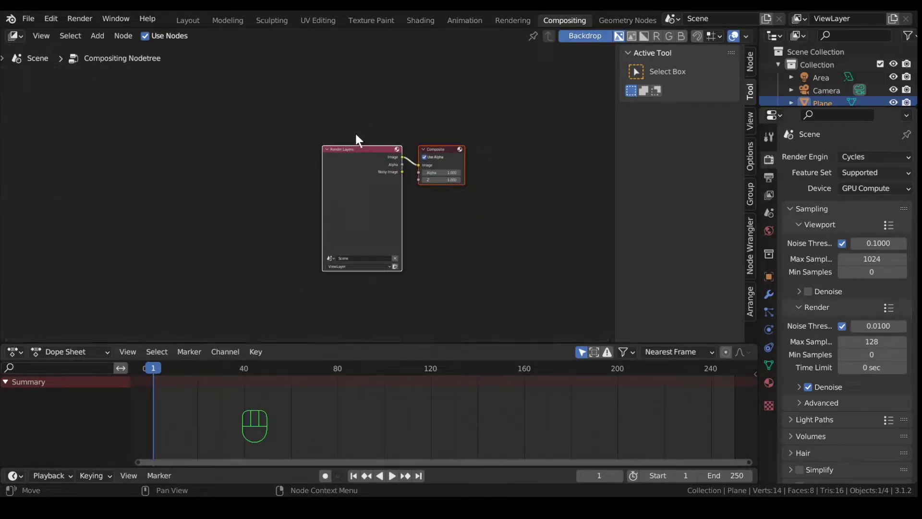
Step: Box-select both default nodes and move them to the right
{"action": "left_click_drag", "start_coordinate": [283, 96], "coordinate": [518, 317]}
{"action": "key", "text": "g"}
{"action": "left_click", "coordinate": [555, 222]}
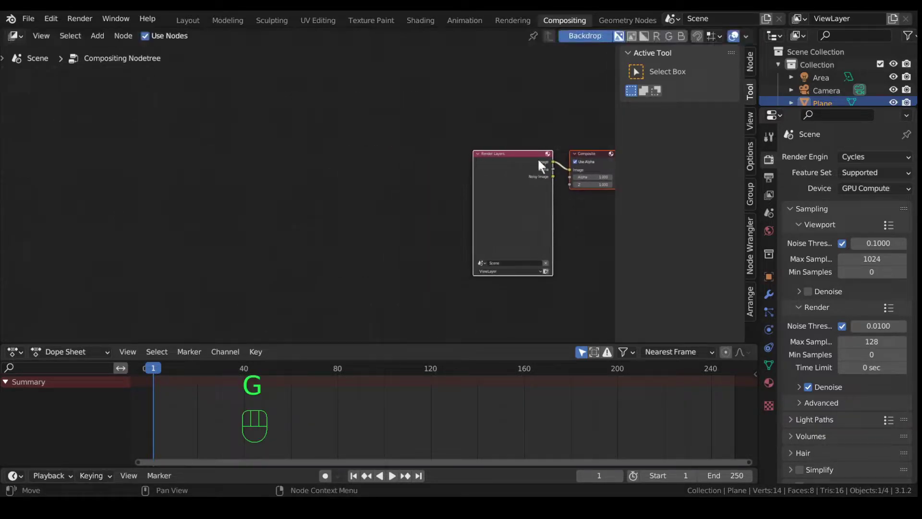
{"action": "scroll", "coordinate": [384, 174], "scroll_direction": "down", "scroll_amount": 1}
{"action": "middle_click_drag", "start_coordinate": [283, 199], "coordinate": [346, 200]}
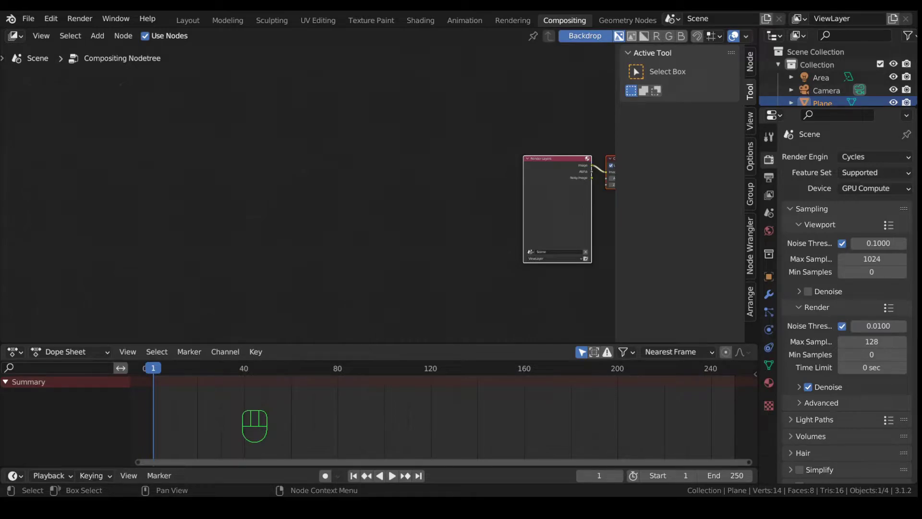
Step: Add an Image input node on the left of the compositor
{"action": "key", "text": "shift+a"}
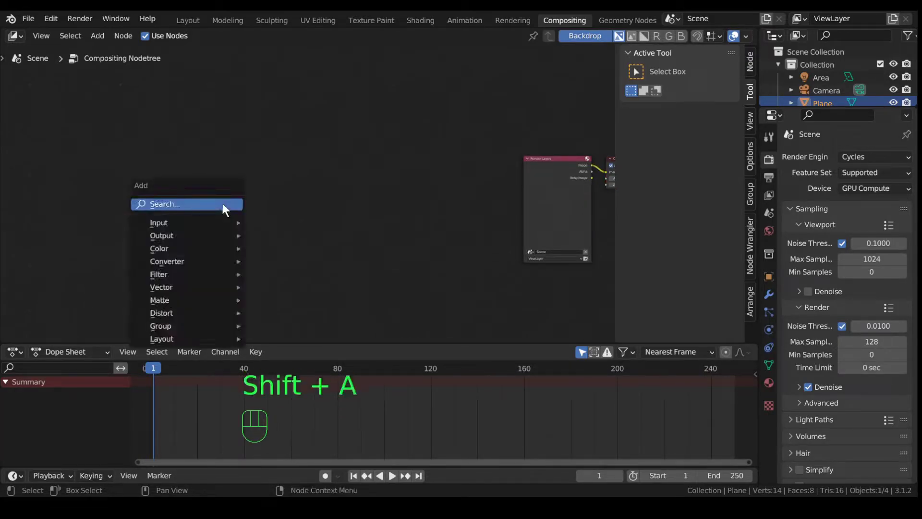
{"action": "mouse_move", "coordinate": [194, 222]}
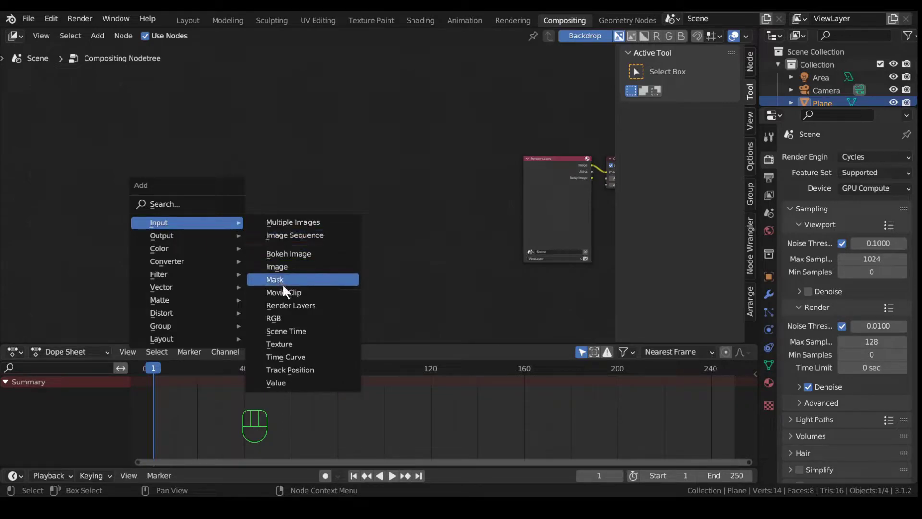
{"action": "left_click", "coordinate": [290, 267]}
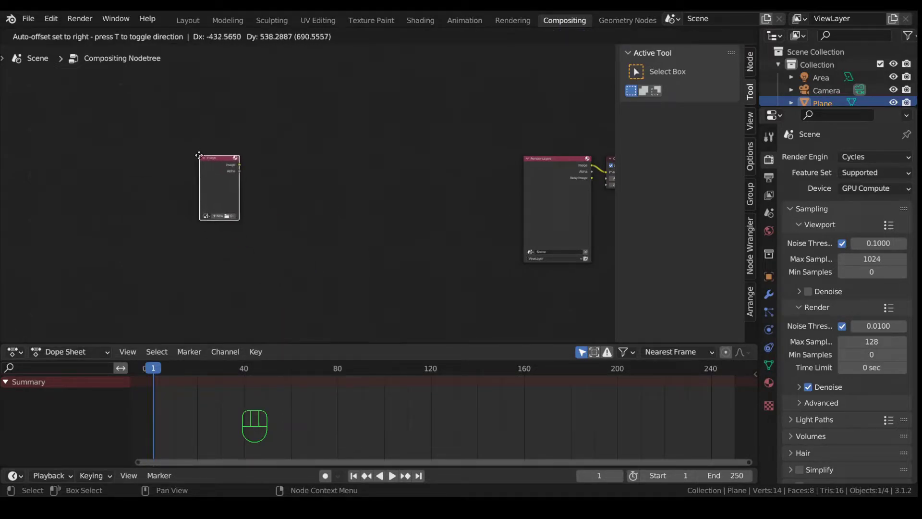
{"action": "left_click", "coordinate": [202, 162]}
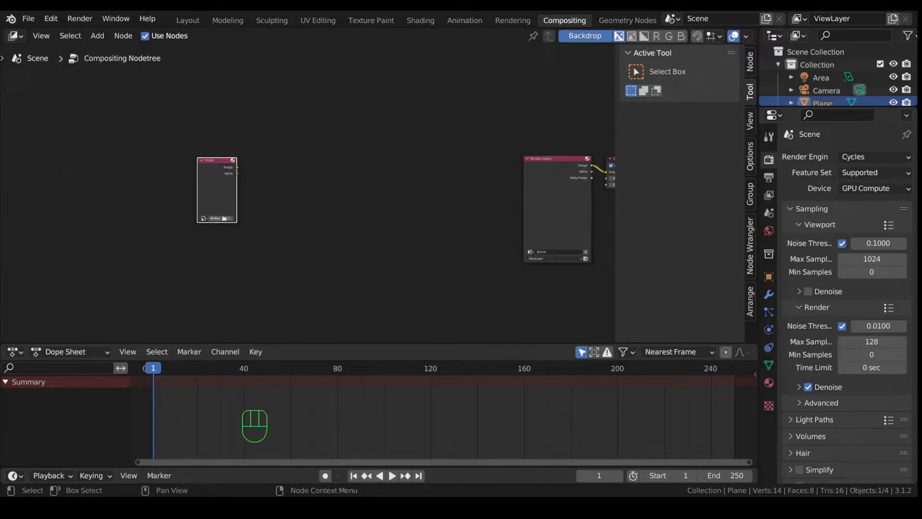
Step: Load the shadow bake image into the new Image node
{"action": "left_click_drag", "start_coordinate": [240, 344], "coordinate": [240, 451]}
{"action": "scroll", "coordinate": [185, 241], "scroll_direction": "up", "scroll_amount": 5}
{"action": "middle_click_drag", "start_coordinate": [174, 230], "coordinate": [409, 259]}
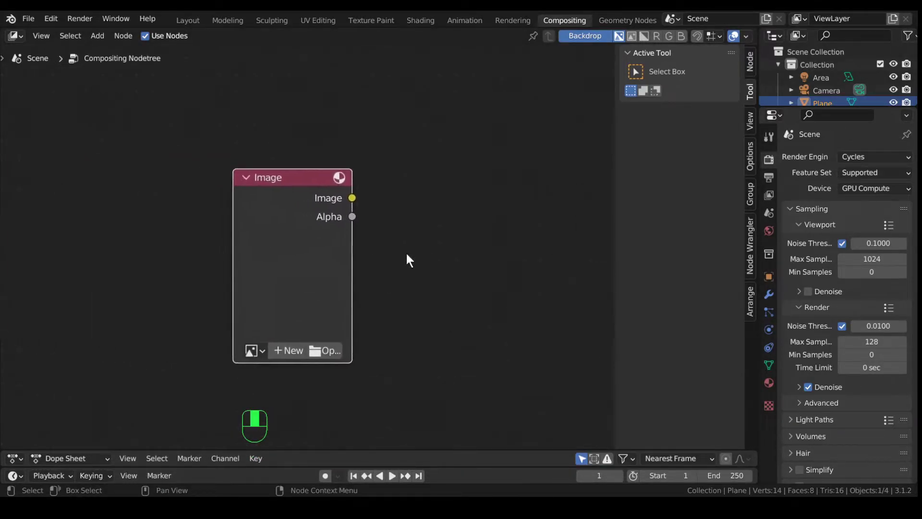
{"action": "scroll", "coordinate": [397, 308], "scroll_direction": "up", "scroll_amount": 2}
{"action": "middle_click_drag", "start_coordinate": [397, 309], "coordinate": [360, 220]}
{"action": "left_click", "coordinate": [202, 287]}
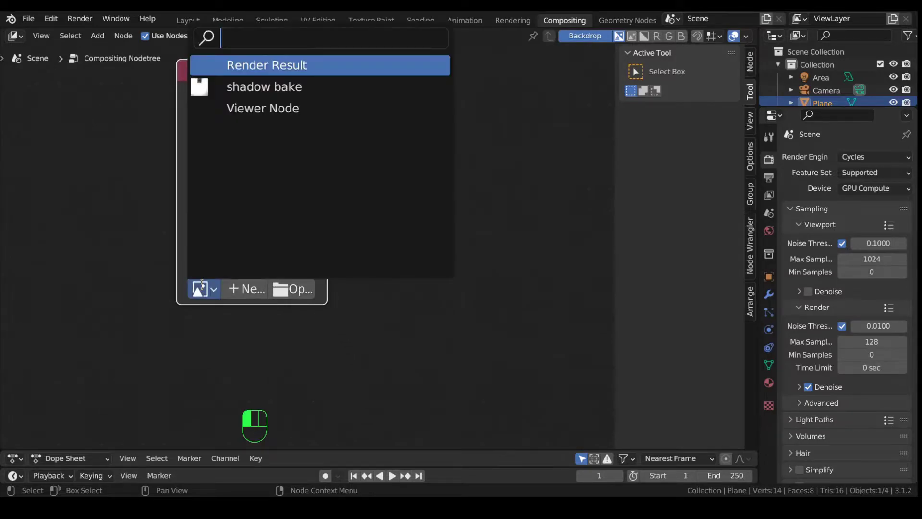
{"action": "left_click", "coordinate": [287, 285]}
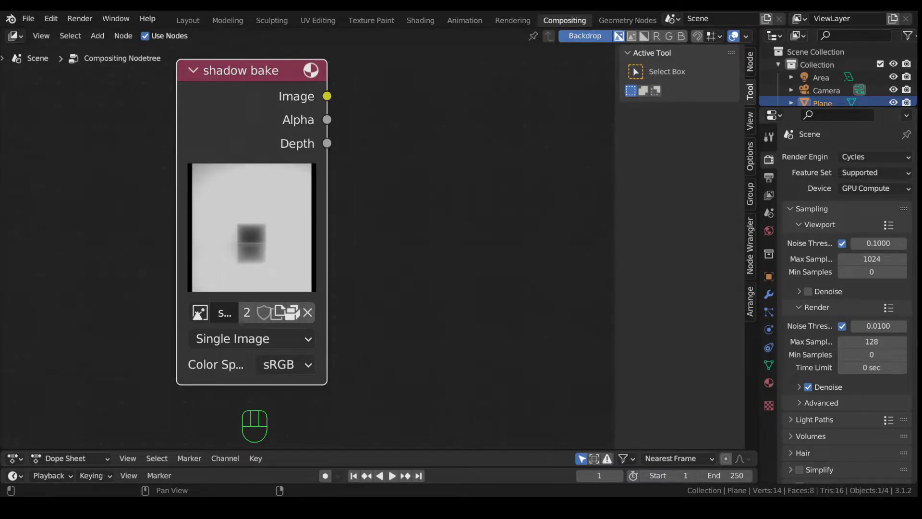
Step: Add a Viewer node and connect the shadow bake Image output to its Image input
{"action": "scroll", "coordinate": [307, 240], "scroll_direction": "down", "scroll_amount": 2}
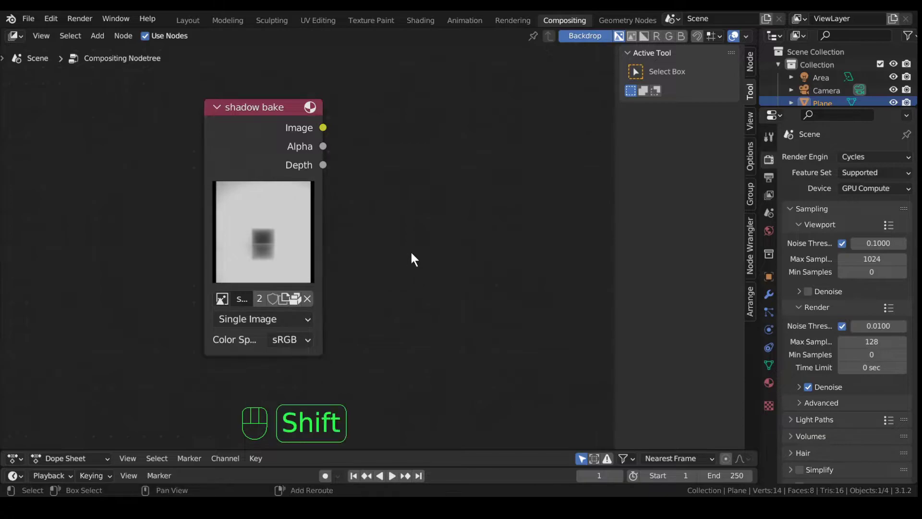
{"action": "key", "text": "shift+a"}
{"action": "mouse_move", "coordinate": [394, 264]}
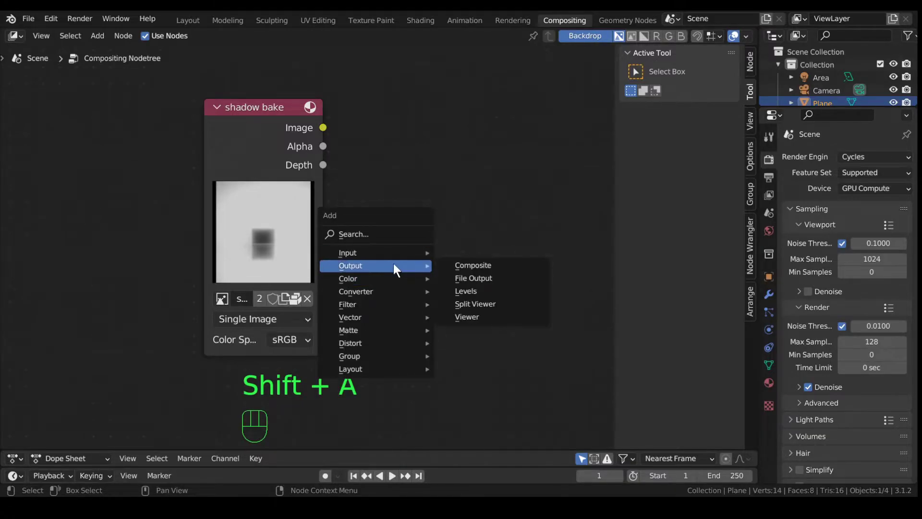
{"action": "left_click", "coordinate": [473, 317]}
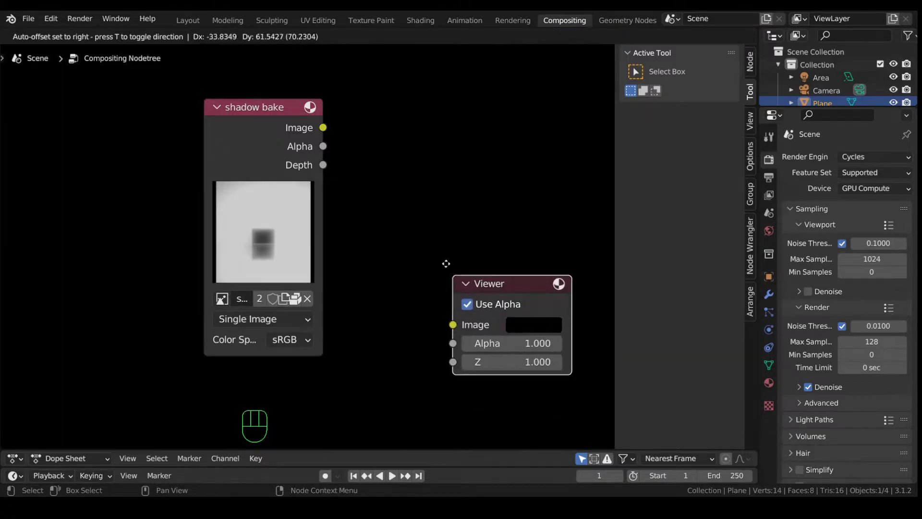
{"action": "left_click", "coordinate": [457, 243]}
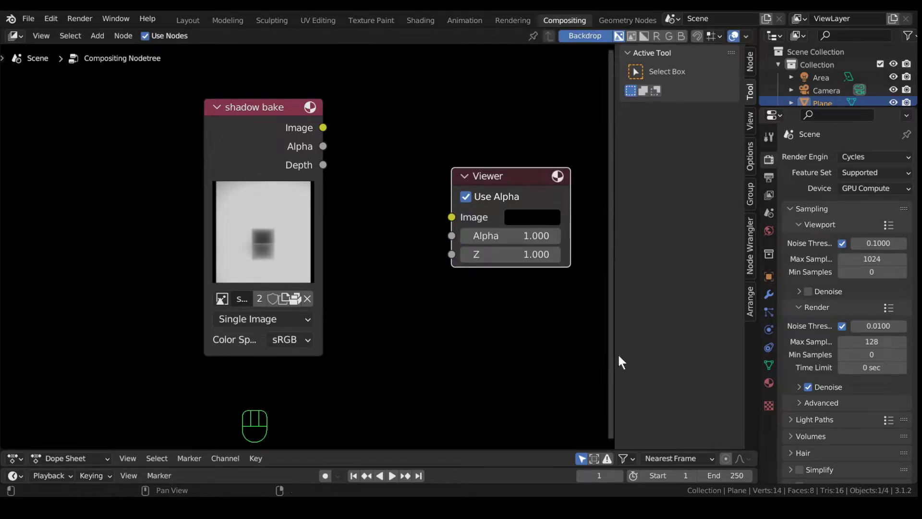
{"action": "left_click_drag", "start_coordinate": [323, 128], "coordinate": [459, 220]}
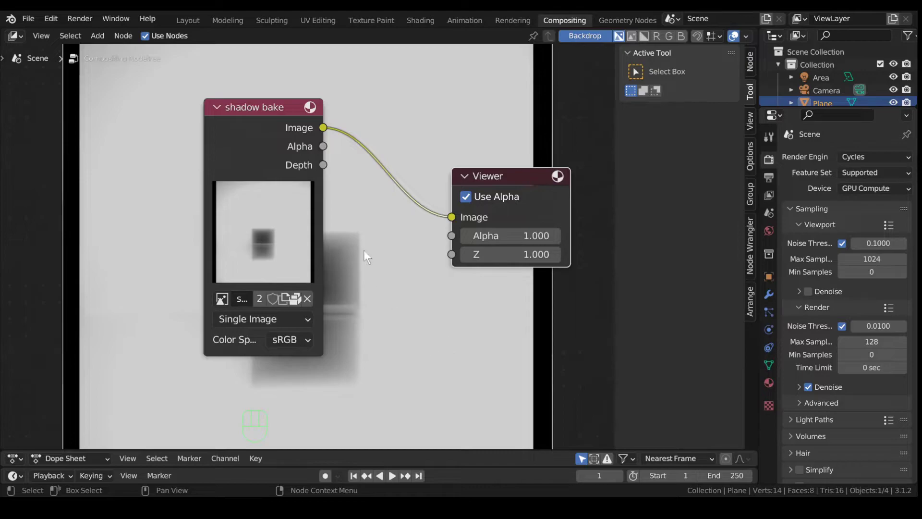
{"action": "scroll", "coordinate": [367, 321], "scroll_direction": "down", "scroll_amount": 3}
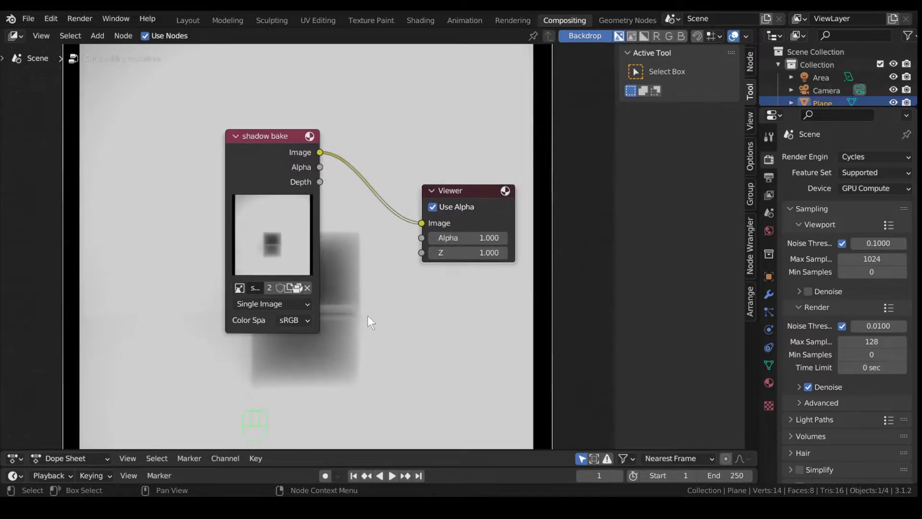
{"action": "scroll", "coordinate": [318, 258], "scroll_direction": "up", "scroll_amount": 2}
Step: Insert a ColorRamp node onto the link between shadow bake and the Viewer
{"action": "key", "text": "shift+a"}
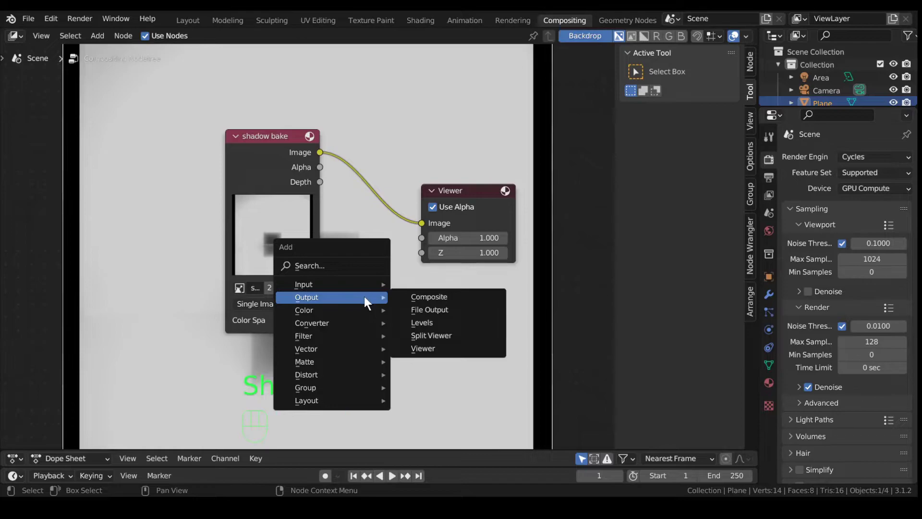
{"action": "mouse_move", "coordinate": [353, 318]}
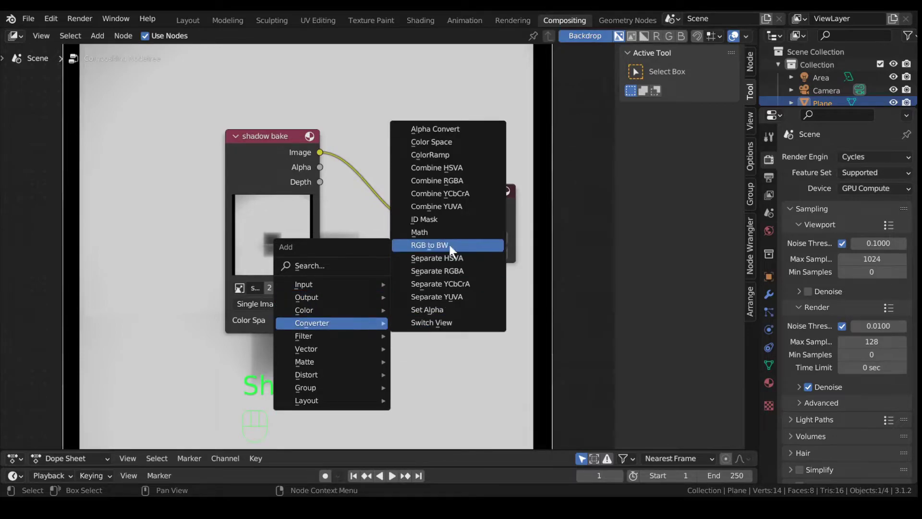
{"action": "left_click", "coordinate": [442, 159]}
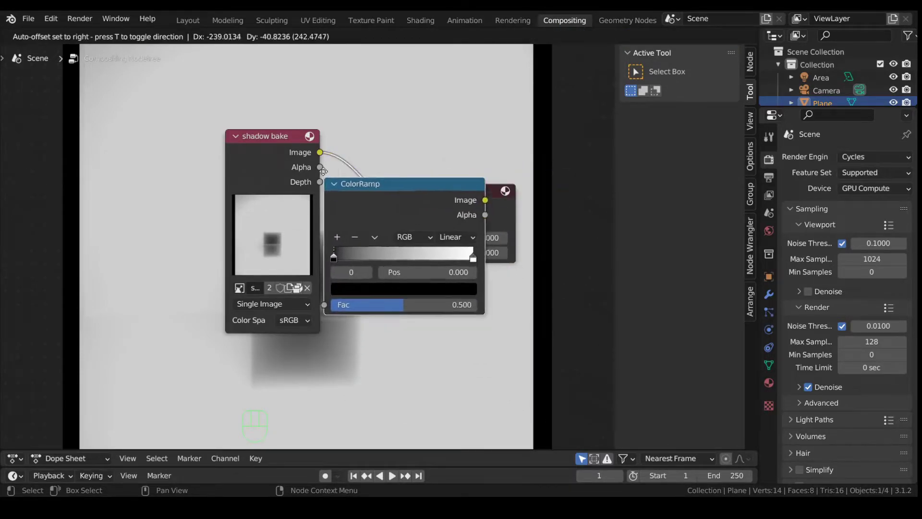
{"action": "left_click", "coordinate": [320, 134]}
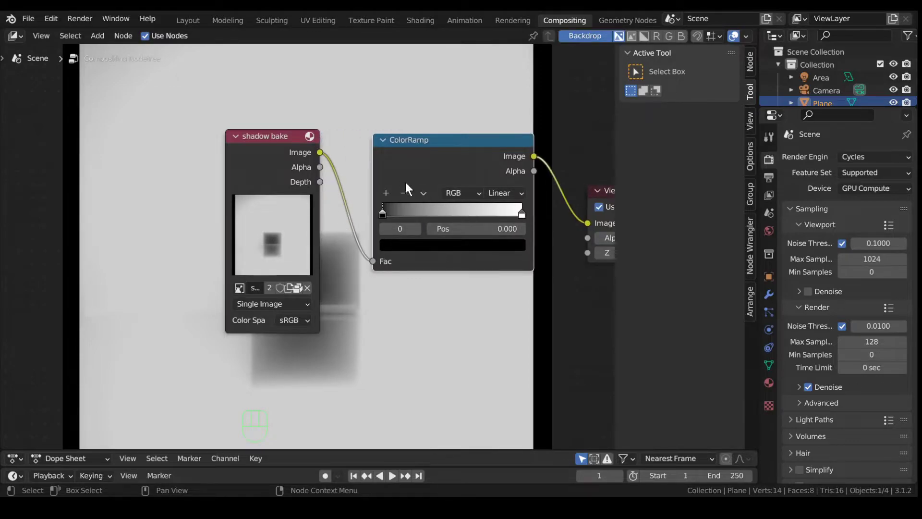
{"action": "scroll", "coordinate": [469, 301], "scroll_direction": "down", "scroll_amount": 1}
{"action": "middle_click_drag", "start_coordinate": [469, 300], "coordinate": [366, 237]}
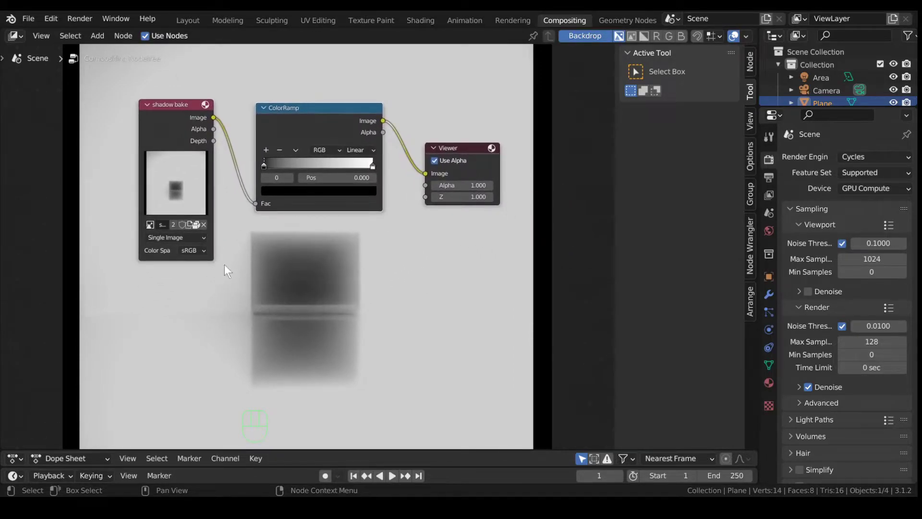
{"action": "scroll", "coordinate": [295, 282], "scroll_direction": "up", "scroll_amount": 2}
{"action": "scroll", "coordinate": [303, 282], "scroll_direction": "down", "scroll_amount": 1}
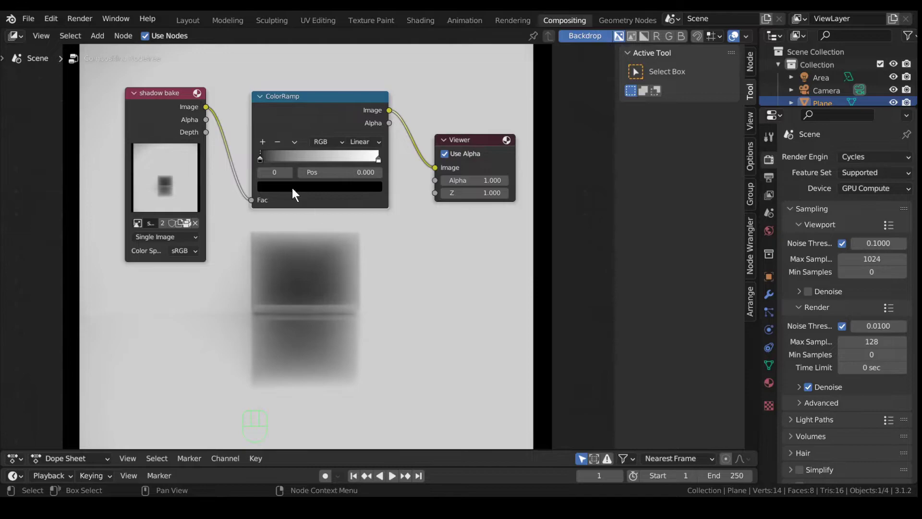
Step: Set the ColorRamp's white stop to position 0.642 and move the Viewer further right
{"action": "mouse_move", "coordinate": [258, 158]}
{"action": "left_mouse_down"}
{"action": "mouse_move", "coordinate": [326, 159]}
{"action": "mouse_move", "coordinate": [241, 158]}
{"action": "left_mouse_up"}
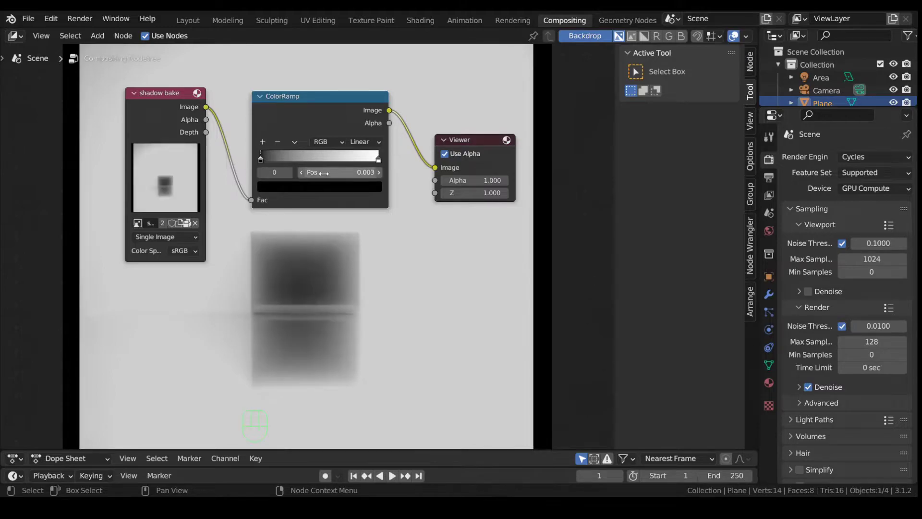
{"action": "left_click_drag", "start_coordinate": [376, 163], "coordinate": [339, 166]}
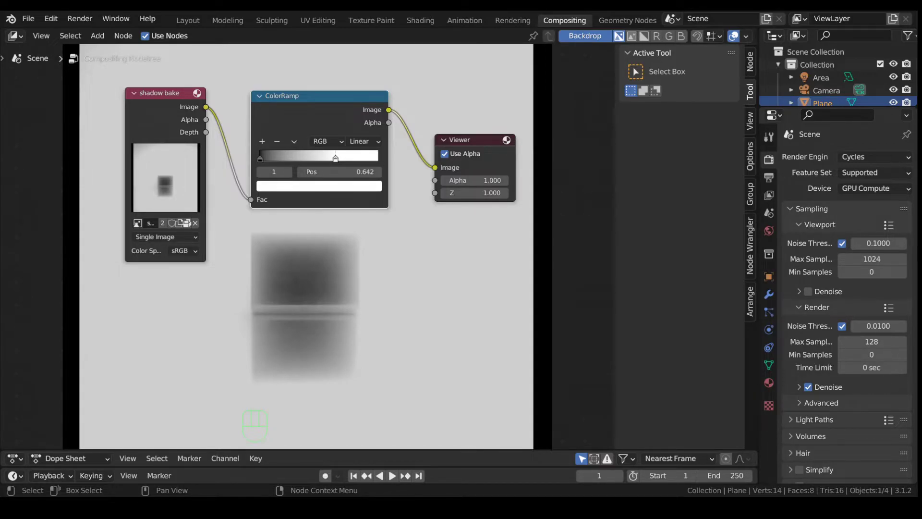
{"action": "left_click_drag", "start_coordinate": [472, 140], "coordinate": [575, 152]}
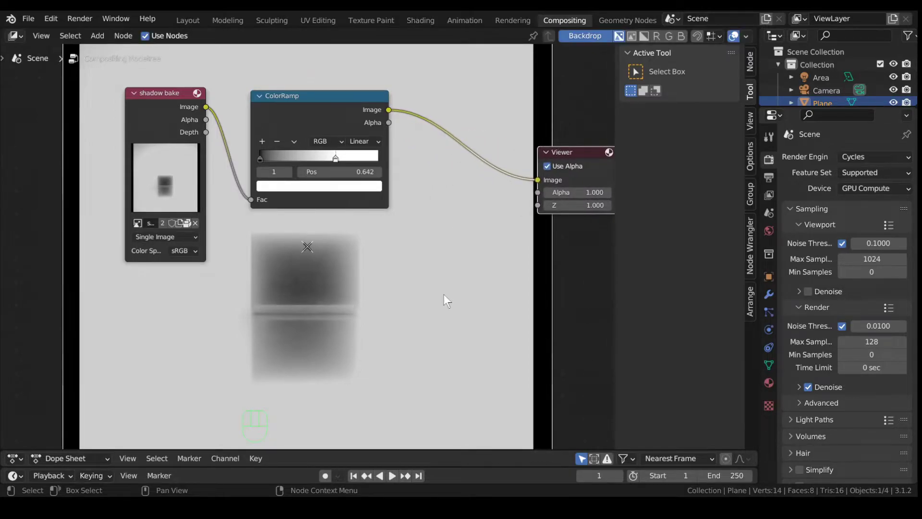
Step: Add an Invert node after the ColorRamp feeding the Viewer's Alpha, then hide the sidebar
{"action": "key", "text": "shift+a"}
{"action": "mouse_move", "coordinate": [466, 307]}
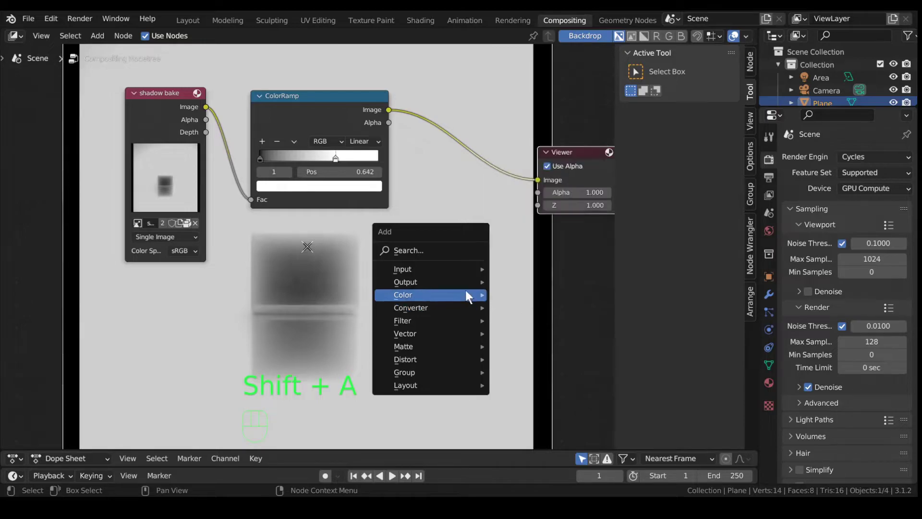
{"action": "mouse_move", "coordinate": [448, 293]}
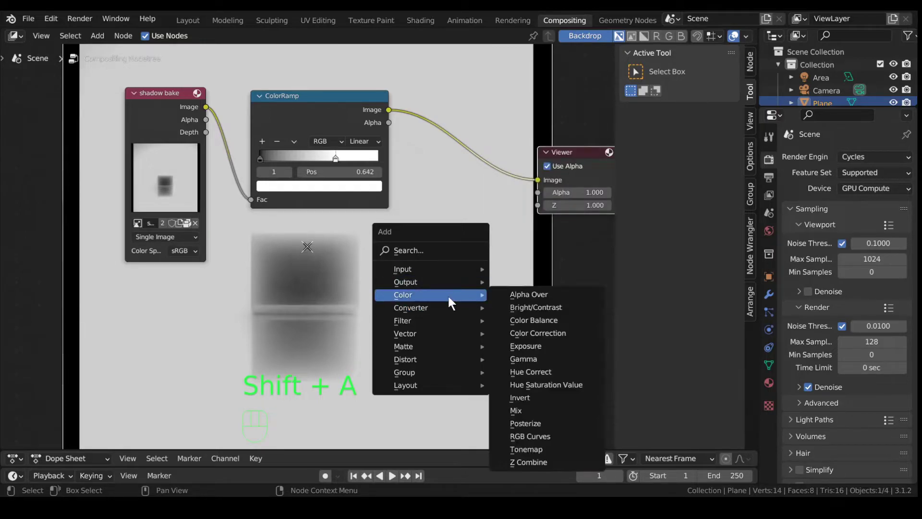
{"action": "left_click", "coordinate": [532, 396]}
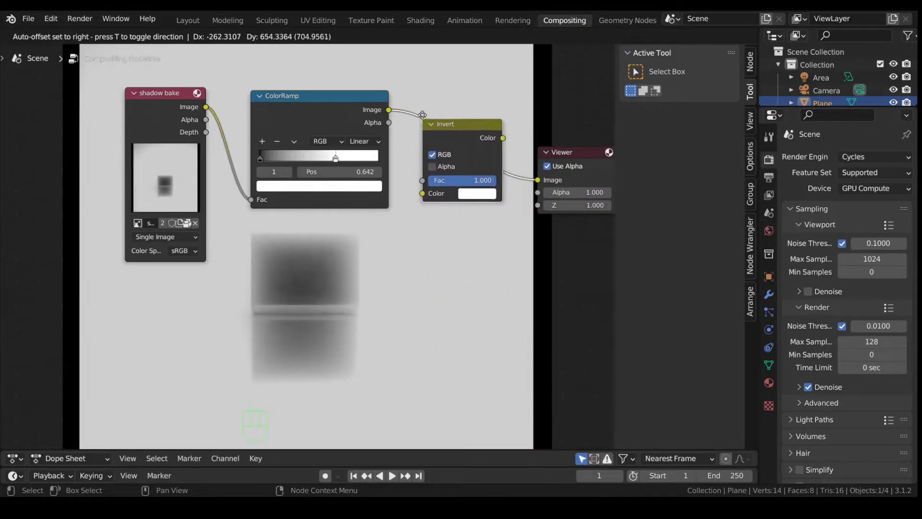
{"action": "left_click_drag", "start_coordinate": [422, 115], "coordinate": [423, 114]}
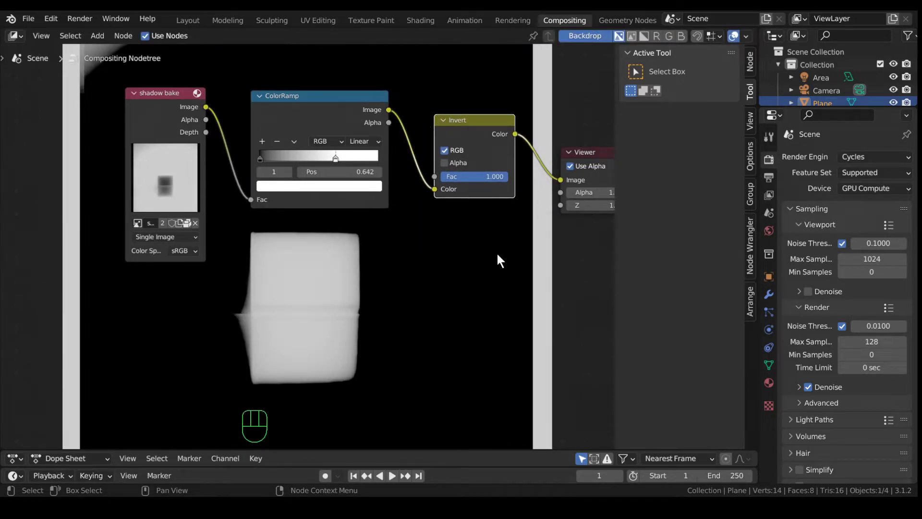
{"action": "mouse_move", "coordinate": [560, 180]}
{"action": "left_mouse_down"}
{"action": "mouse_move", "coordinate": [543, 193]}
{"action": "mouse_move", "coordinate": [560, 191]}
{"action": "left_mouse_up"}
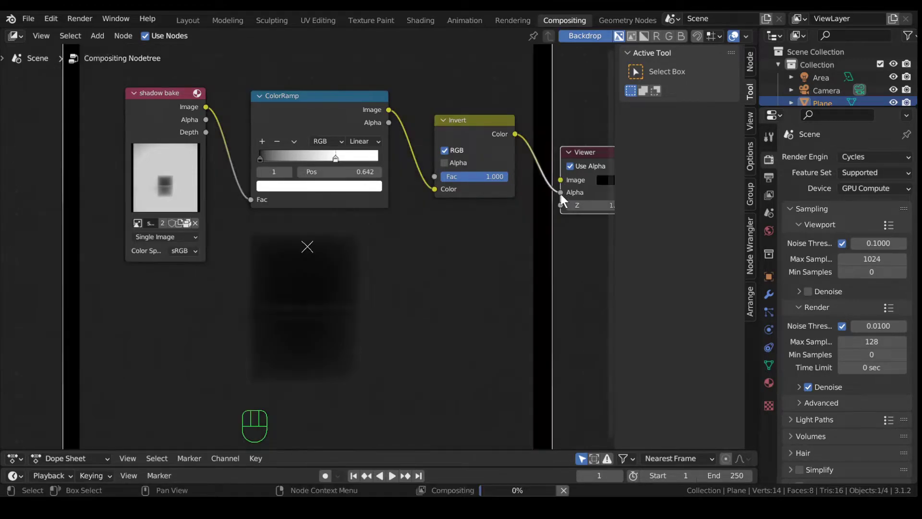
{"action": "key", "text": "n"}
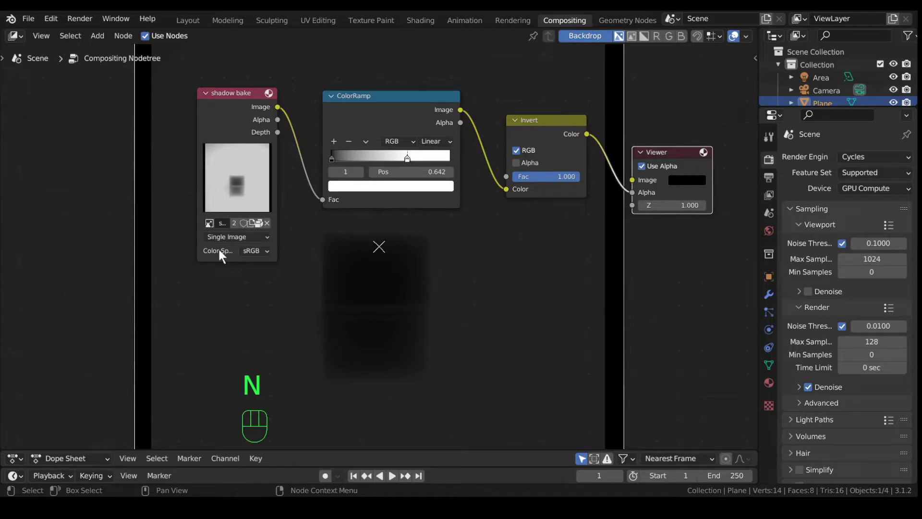
{"action": "scroll", "coordinate": [361, 317], "scroll_direction": "down", "scroll_amount": 3}
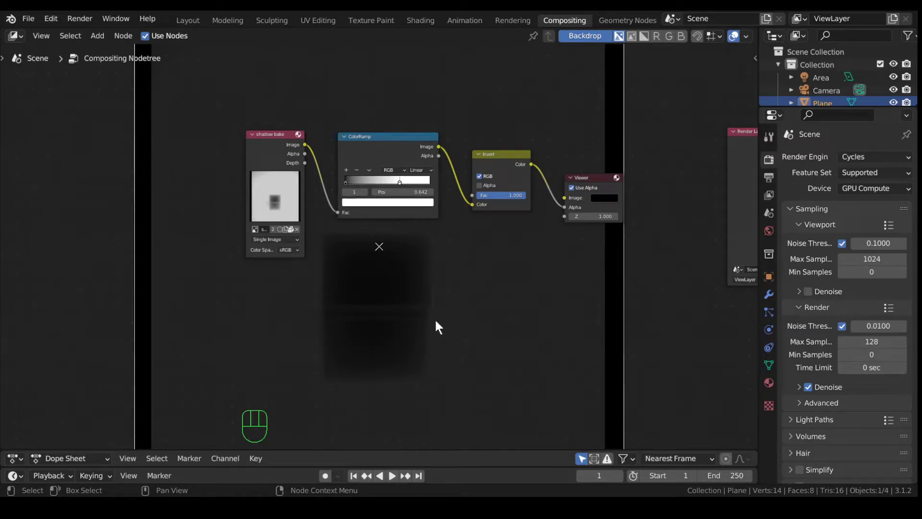
Step: Add a Blur node and drop it on the link between Invert and the Viewer
{"action": "left_click", "coordinate": [450, 302]}
{"action": "key", "text": "shift+a"}
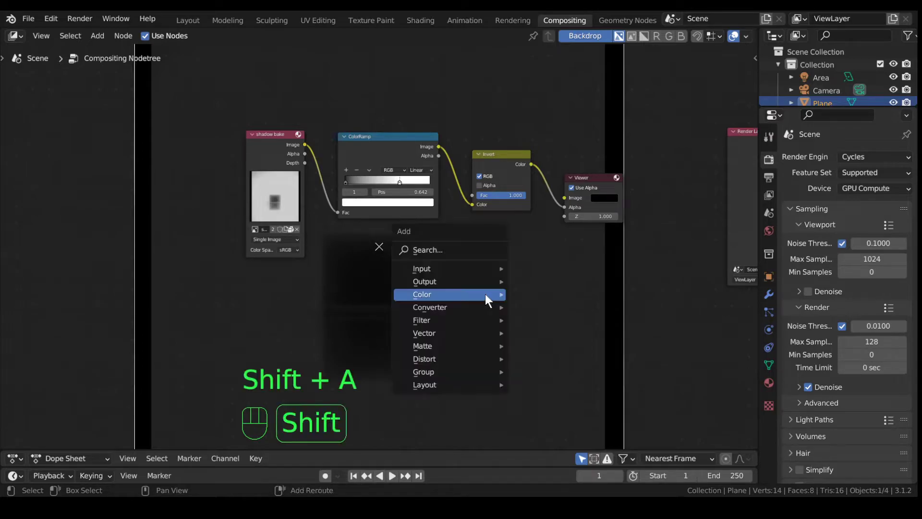
{"action": "mouse_move", "coordinate": [484, 295]}
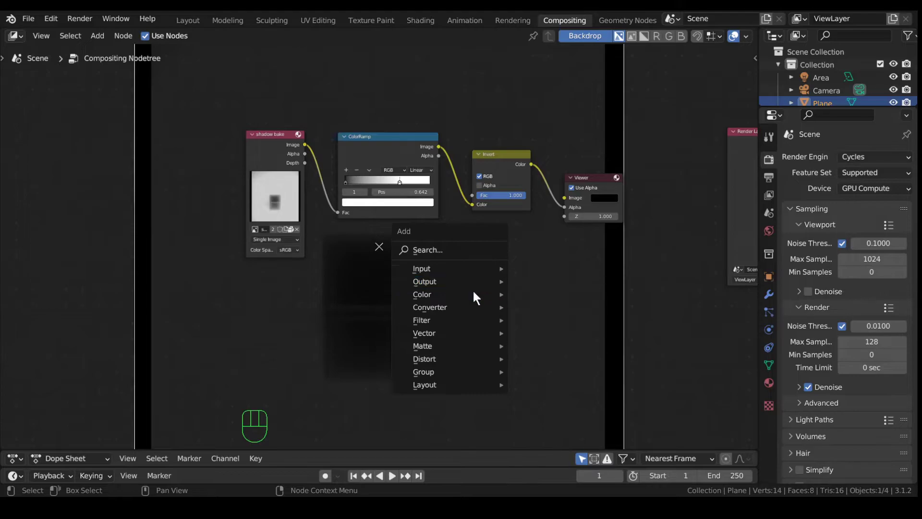
{"action": "mouse_move", "coordinate": [469, 320]}
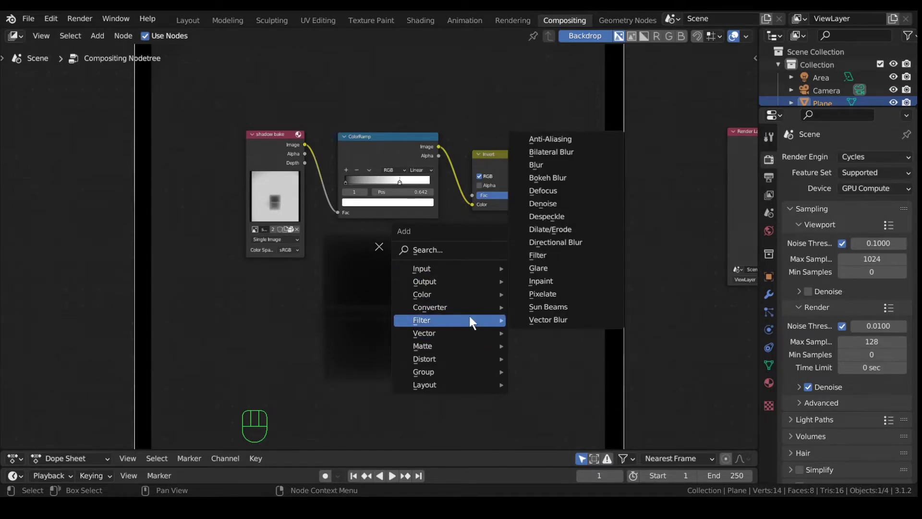
{"action": "left_click", "coordinate": [557, 167]}
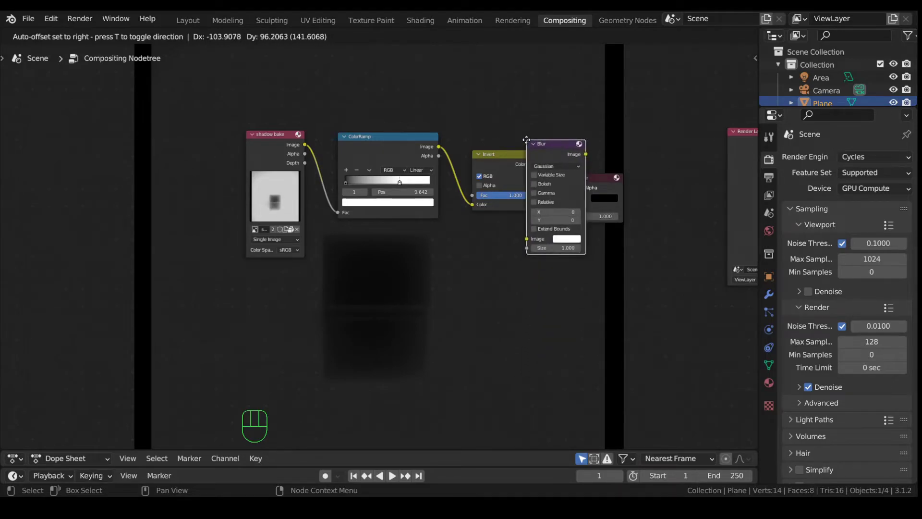
{"action": "left_click", "coordinate": [526, 139]}
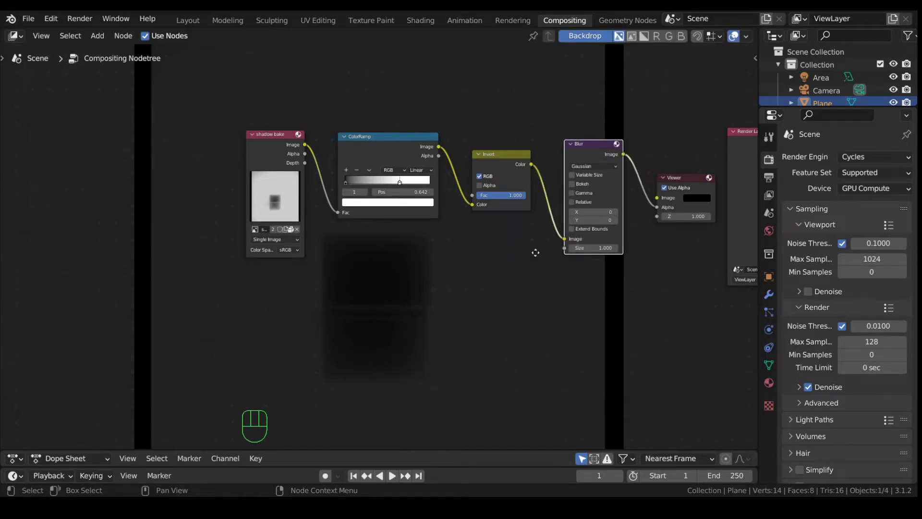
{"action": "middle_click_drag", "start_coordinate": [535, 253], "coordinate": [357, 258]}
{"action": "scroll", "coordinate": [374, 264], "scroll_direction": "up", "scroll_amount": 2}
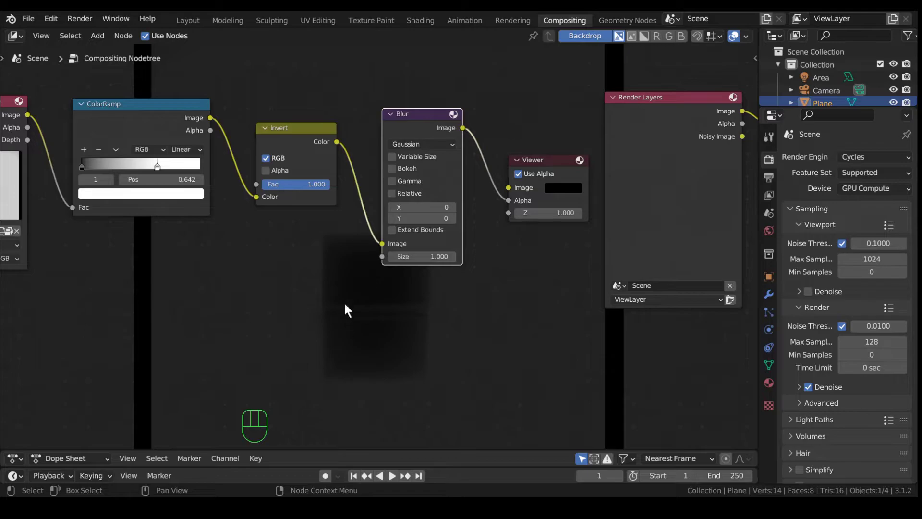
{"action": "scroll", "coordinate": [361, 321], "scroll_direction": "up", "scroll_amount": 1}
{"action": "scroll", "coordinate": [388, 318], "scroll_direction": "down", "scroll_amount": 1}
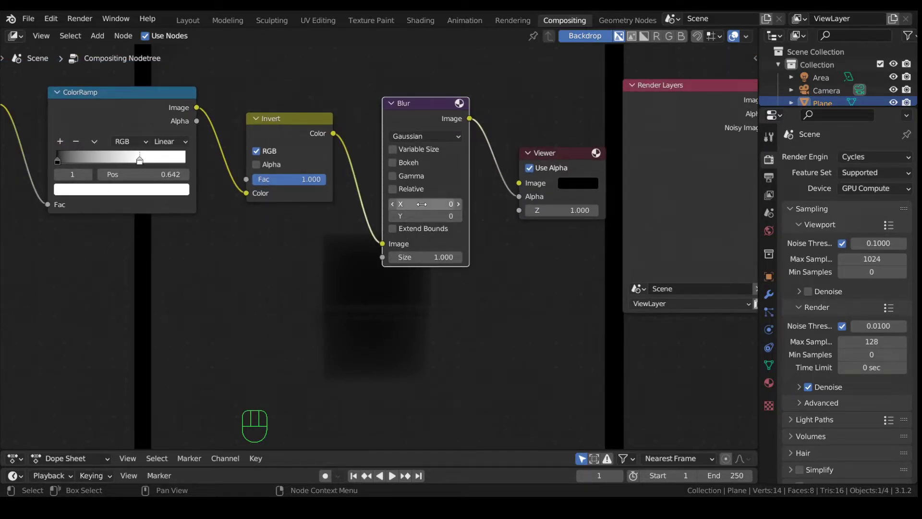
Step: Set the Gaussian Blur's X and Y size to 9 and frame the whole node tree
{"action": "mouse_move", "coordinate": [425, 203]}
{"action": "left_mouse_down"}
{"action": "mouse_move", "coordinate": [425, 215]}
{"action": "mouse_move", "coordinate": [461, 215]}
{"action": "mouse_move", "coordinate": [428, 215]}
{"action": "left_mouse_up"}
{"action": "scroll", "coordinate": [387, 333], "scroll_direction": "up", "scroll_amount": 1}
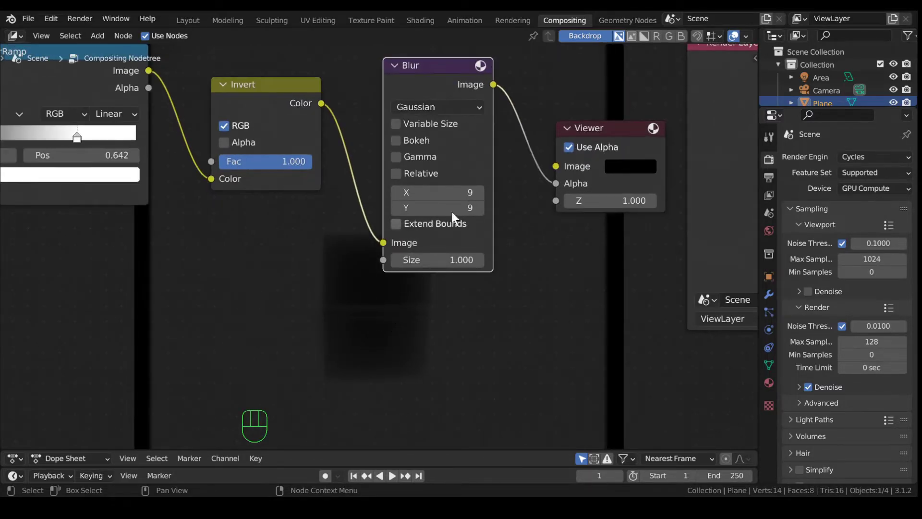
{"action": "scroll", "coordinate": [387, 364], "scroll_direction": "down", "scroll_amount": 1}
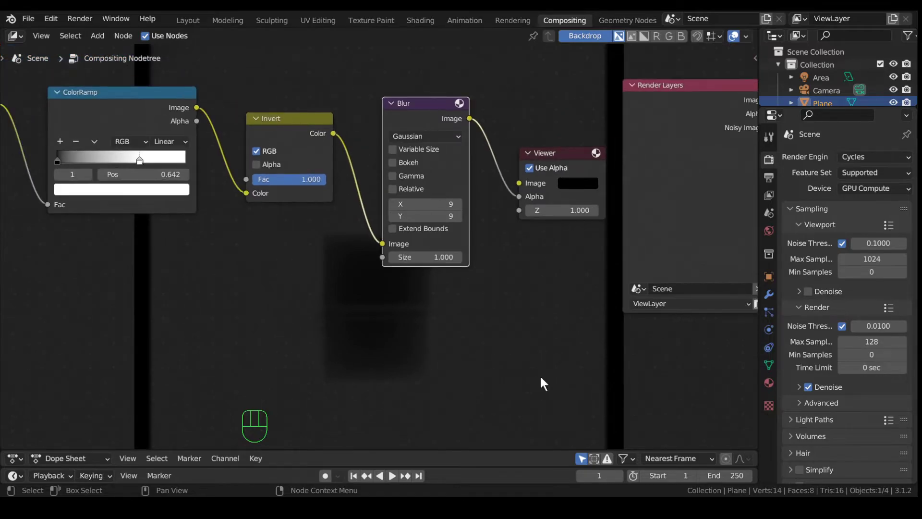
{"action": "scroll", "coordinate": [387, 288], "scroll_direction": "down", "scroll_amount": 2}
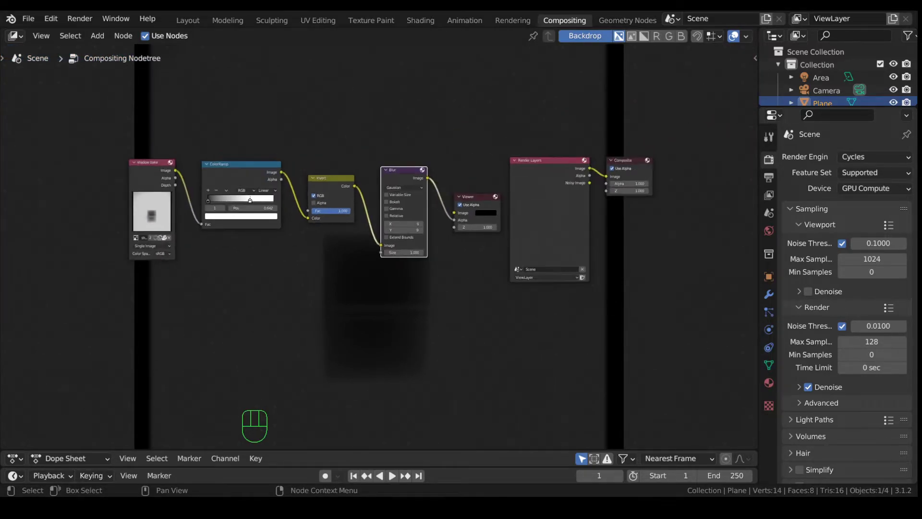
{"action": "middle_click_drag", "start_coordinate": [226, 195], "coordinate": [248, 218]}
{"action": "scroll", "coordinate": [248, 218], "scroll_direction": "up", "scroll_amount": 1}
{"action": "middle_click_drag", "start_coordinate": [323, 290], "coordinate": [312, 238]}
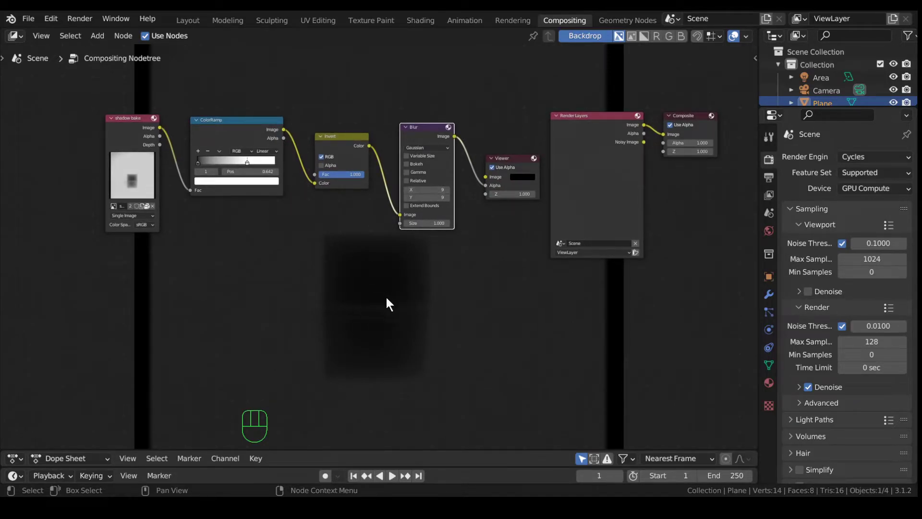
{"action": "scroll", "coordinate": [386, 295], "scroll_direction": "up", "scroll_amount": 2}
{"action": "scroll", "coordinate": [373, 263], "scroll_direction": "down", "scroll_amount": 3}
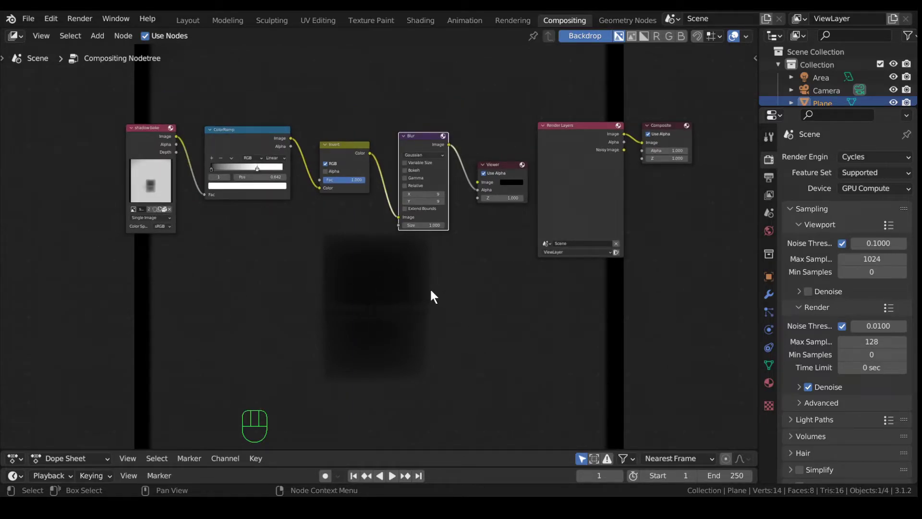
Step: In Shading, widen the image editor and display the Viewer Node image
{"action": "left_click", "coordinate": [427, 20]}
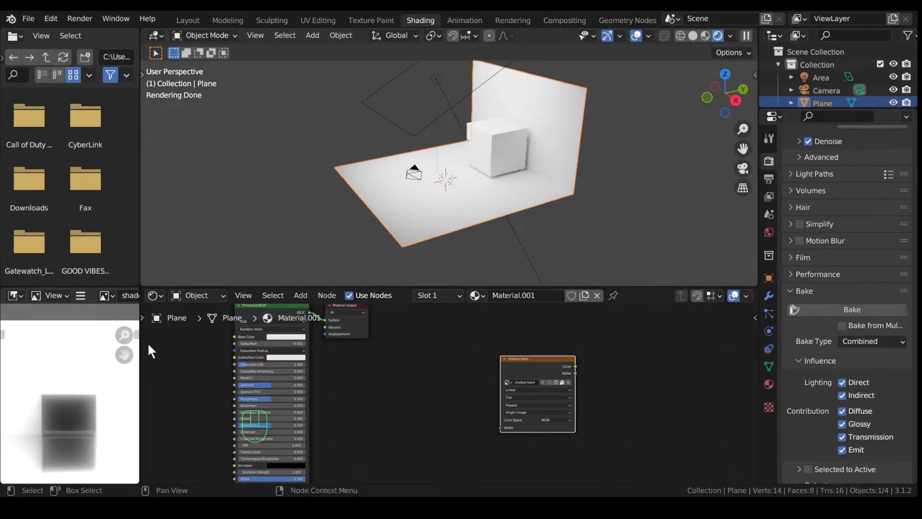
{"action": "left_click_drag", "start_coordinate": [140, 347], "coordinate": [215, 346]}
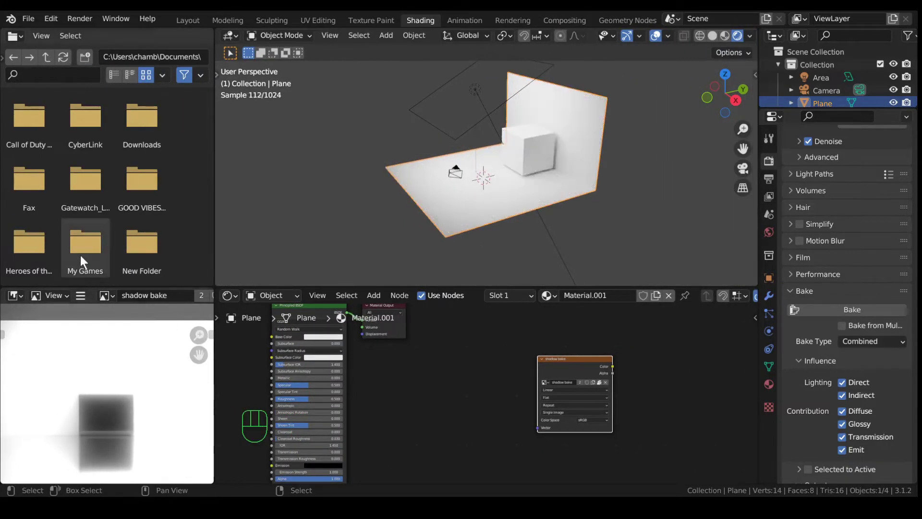
{"action": "scroll", "coordinate": [97, 293], "scroll_direction": "up", "scroll_amount": 4}
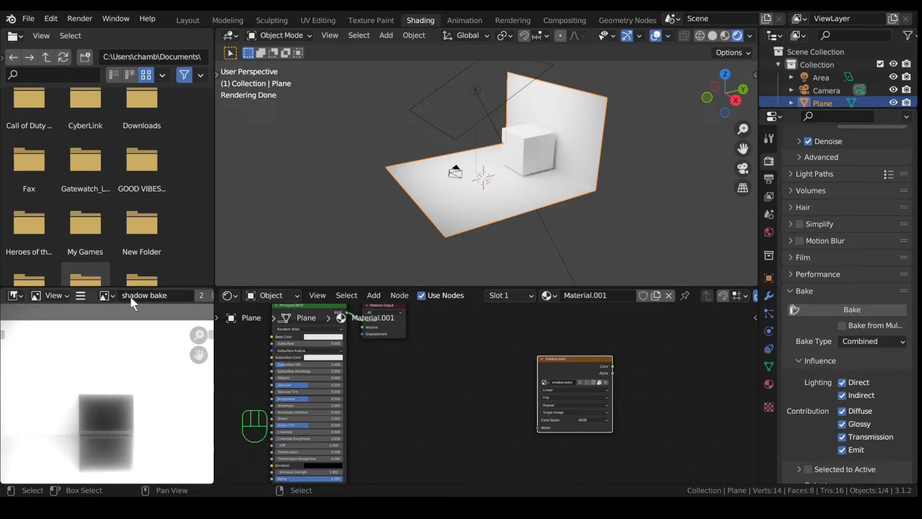
{"action": "left_click", "coordinate": [104, 296]}
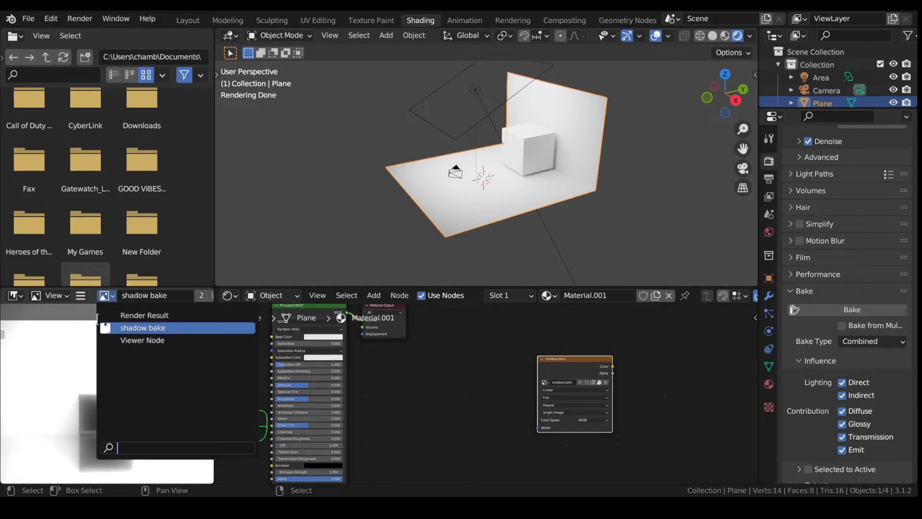
{"action": "left_click", "coordinate": [158, 341]}
{"action": "scroll", "coordinate": [118, 383], "scroll_direction": "down", "scroll_amount": 3}
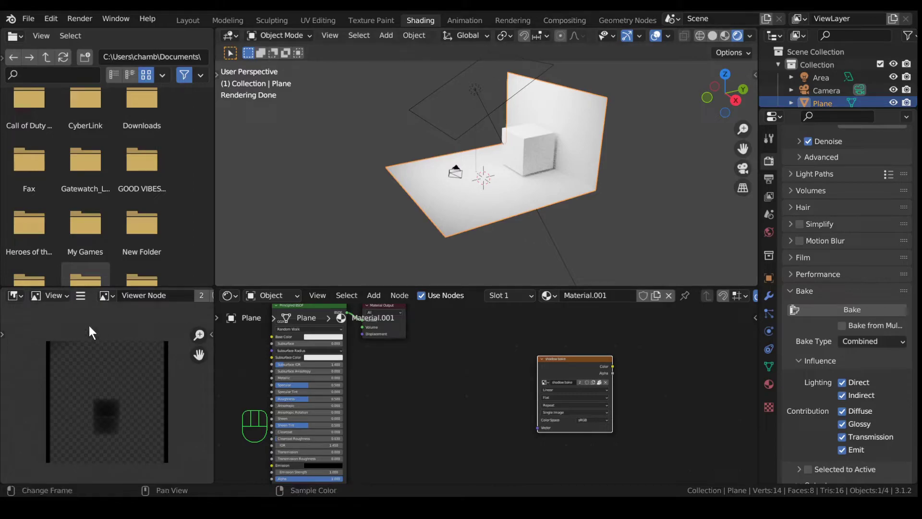
Step: Choose Image > Save As to save the Viewer Node image under a new name
{"action": "left_click", "coordinate": [80, 294]}
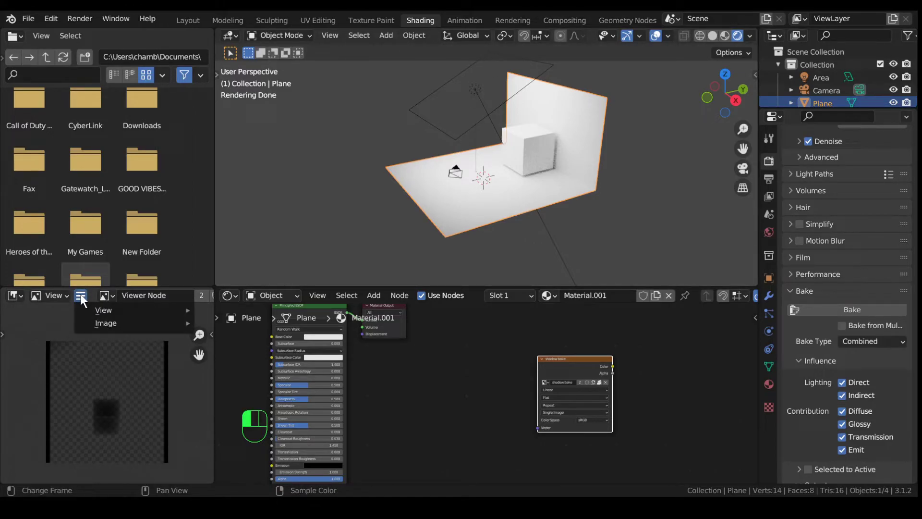
{"action": "mouse_move", "coordinate": [105, 323]}
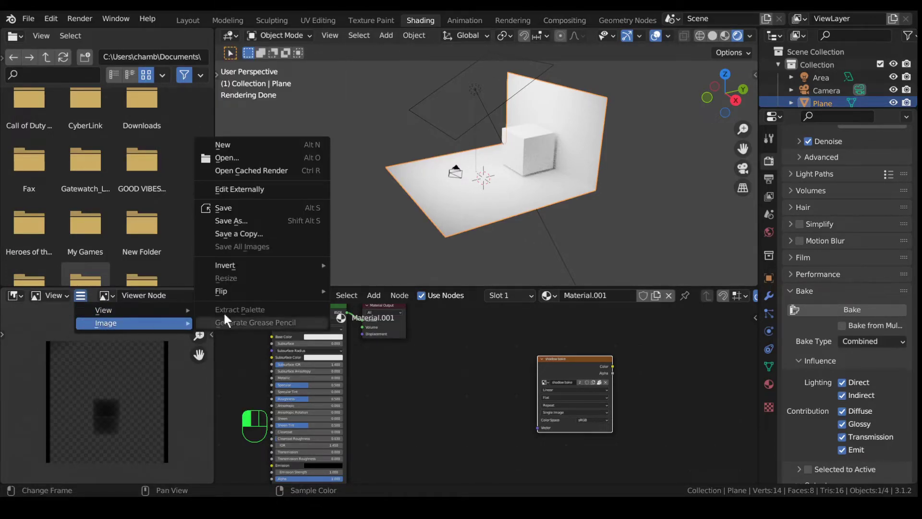
{"action": "left_click", "coordinate": [257, 221]}
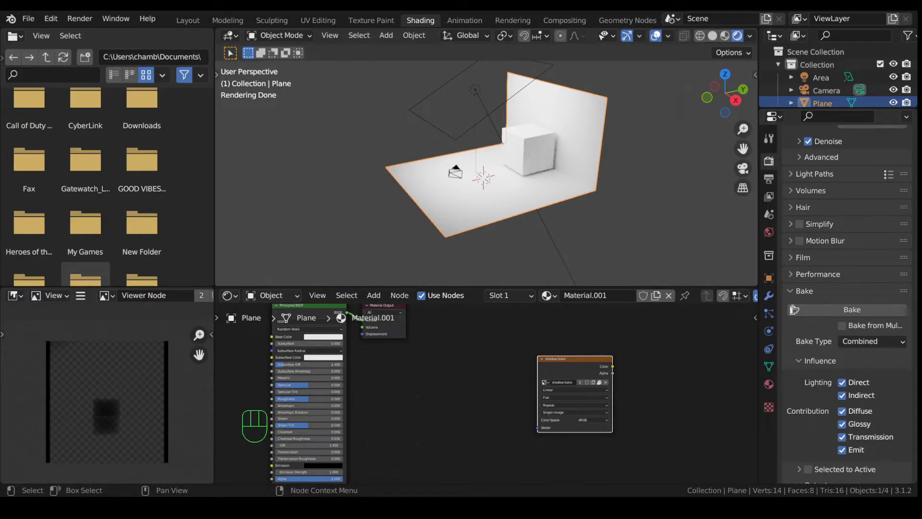
Step: Enlarge the shader editor and delete the default Principled BSDF node
{"action": "scroll", "coordinate": [441, 356], "scroll_direction": "down", "scroll_amount": 3}
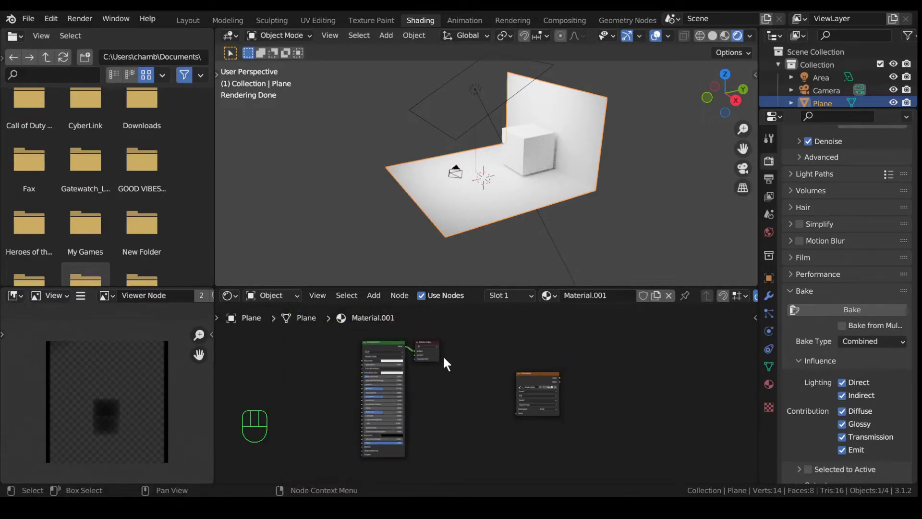
{"action": "left_click_drag", "start_coordinate": [473, 288], "coordinate": [474, 228]}
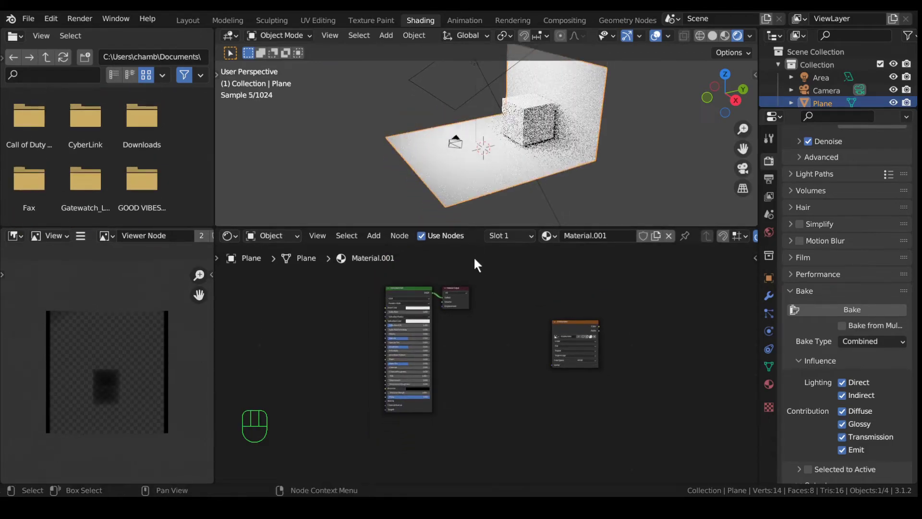
{"action": "scroll", "coordinate": [479, 323], "scroll_direction": "up", "scroll_amount": 2}
{"action": "left_click", "coordinate": [414, 285]}
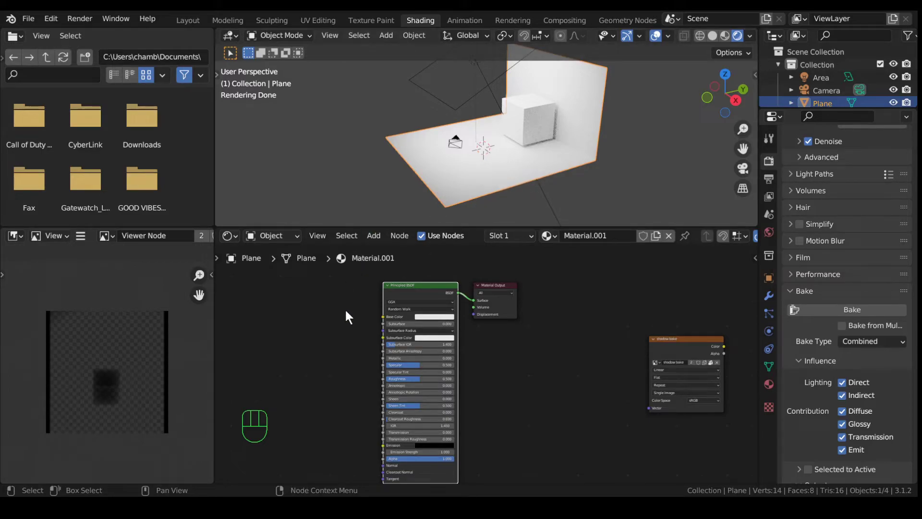
{"action": "key", "text": "x"}
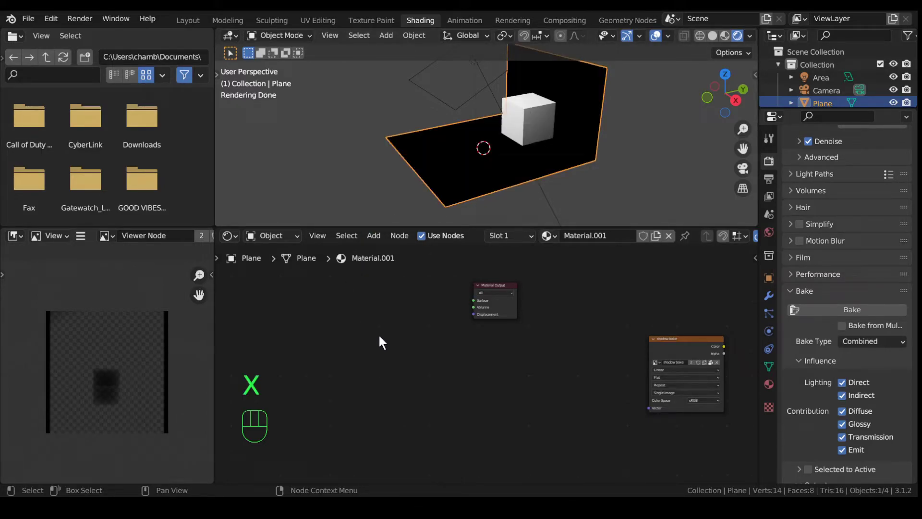
Step: Add Diffuse BSDF and Transparent BSDF nodes, with the Diffuse placed below
{"action": "key", "text": "shift+a"}
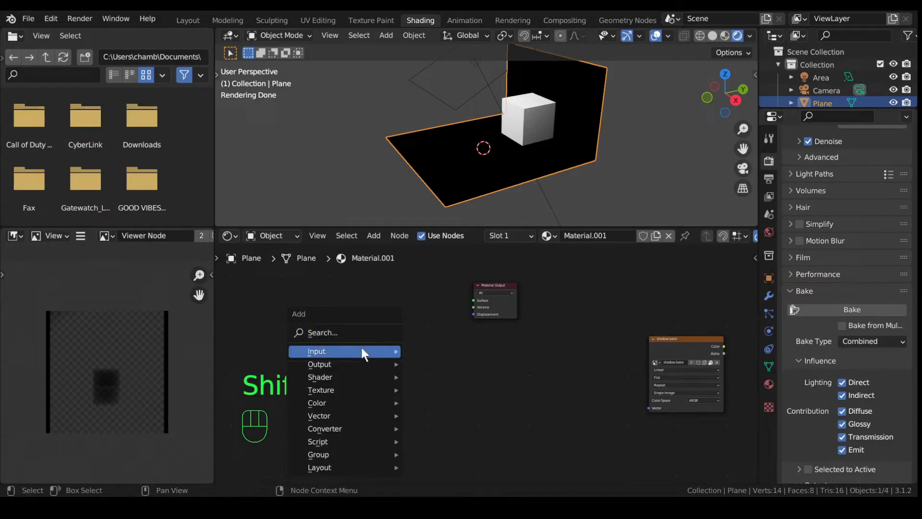
{"action": "mouse_move", "coordinate": [354, 378]}
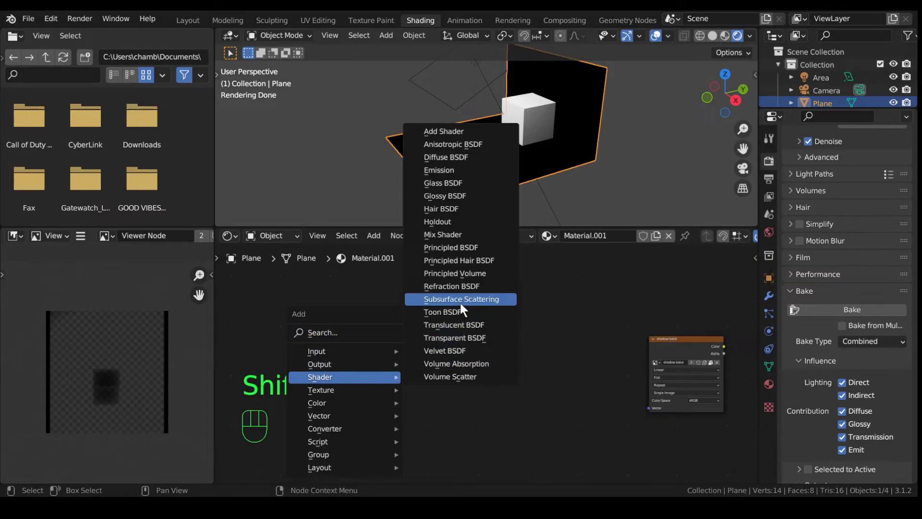
{"action": "left_click", "coordinate": [453, 158]}
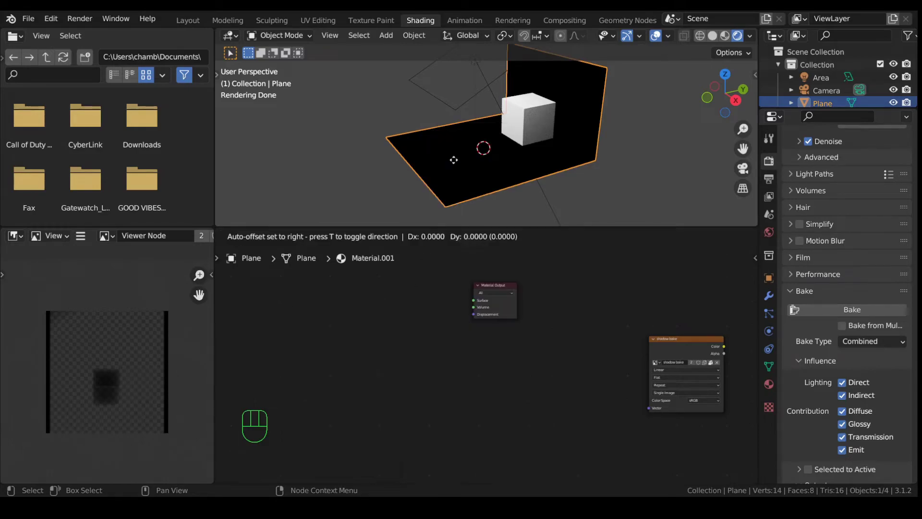
{"action": "left_click", "coordinate": [335, 305]}
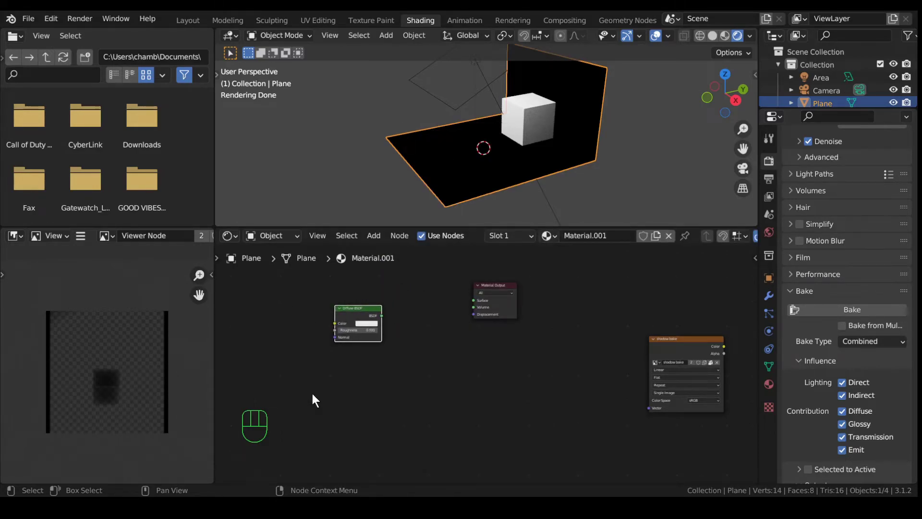
{"action": "key", "text": "shift+a"}
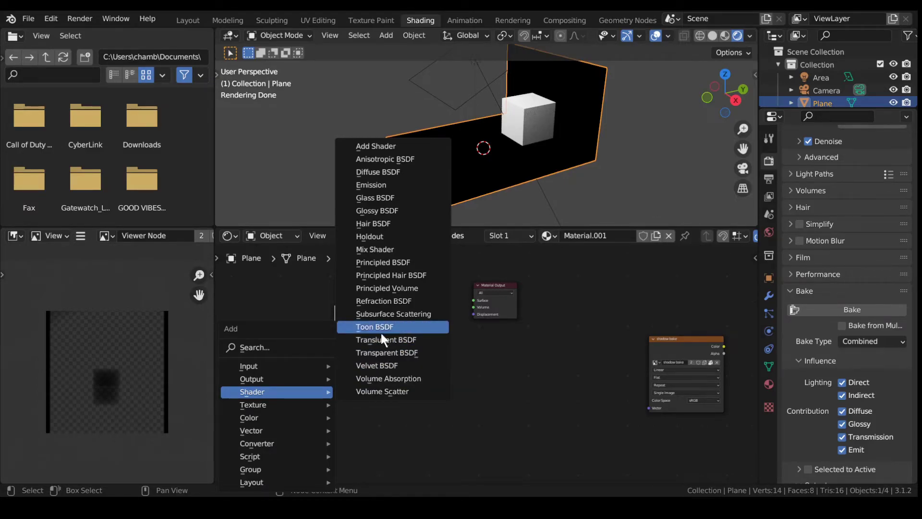
{"action": "left_click", "coordinate": [379, 351]}
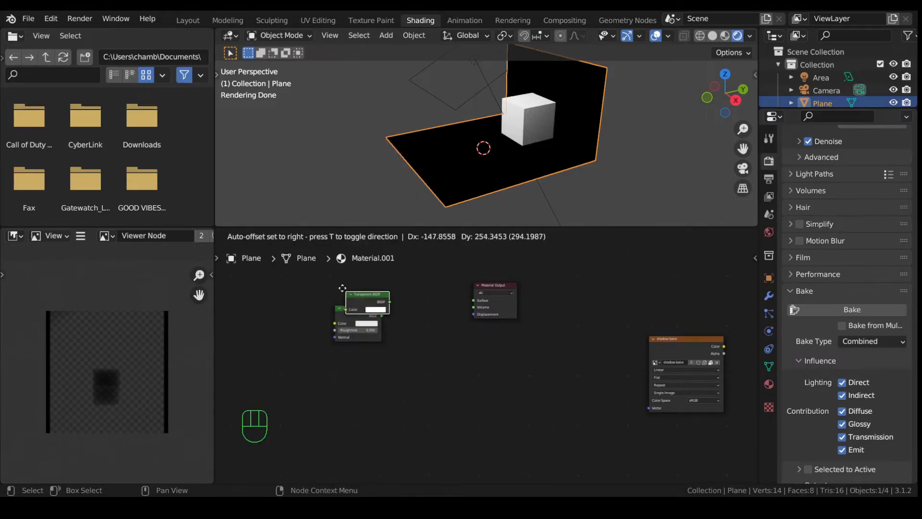
{"action": "left_click", "coordinate": [335, 275]}
{"action": "left_click_drag", "start_coordinate": [353, 310], "coordinate": [350, 326]}
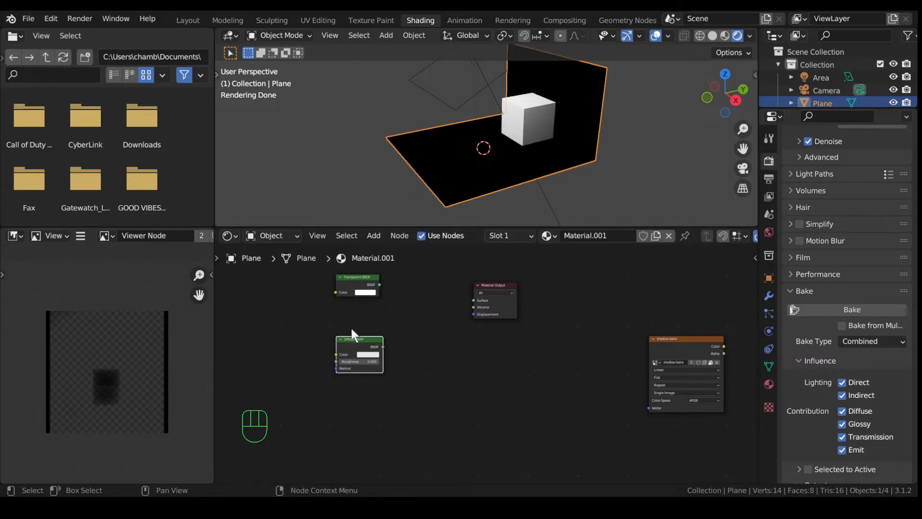
Step: Add a Mix Shader node between the shaders and Material Output
{"action": "key", "text": "shift+a"}
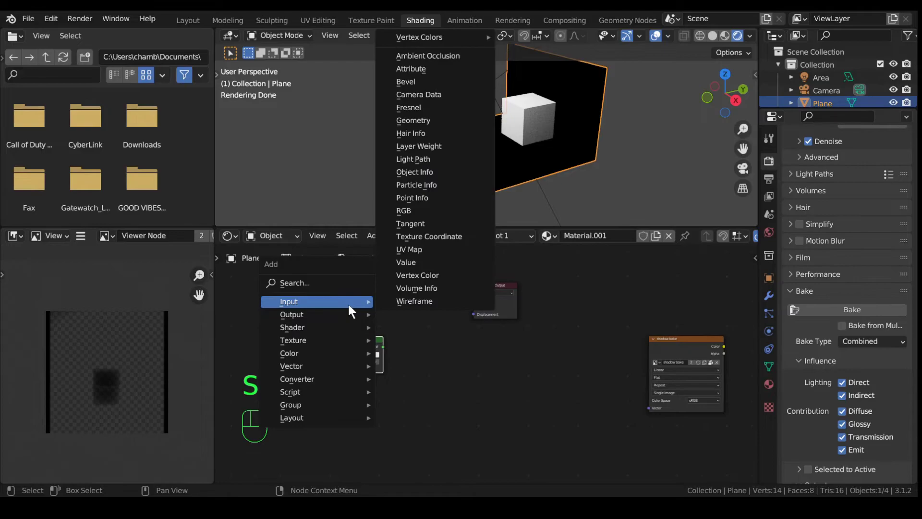
{"action": "mouse_move", "coordinate": [342, 326]}
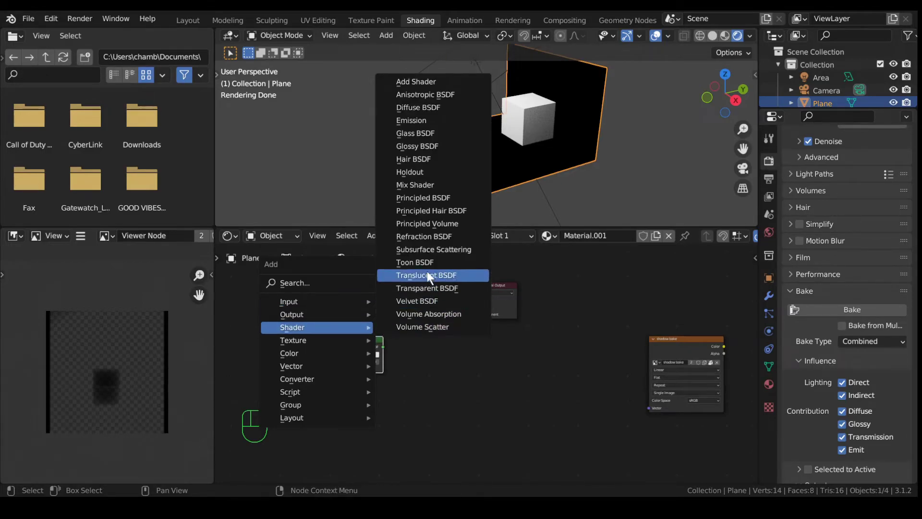
{"action": "left_click", "coordinate": [420, 187]}
{"action": "left_click", "coordinate": [400, 306]}
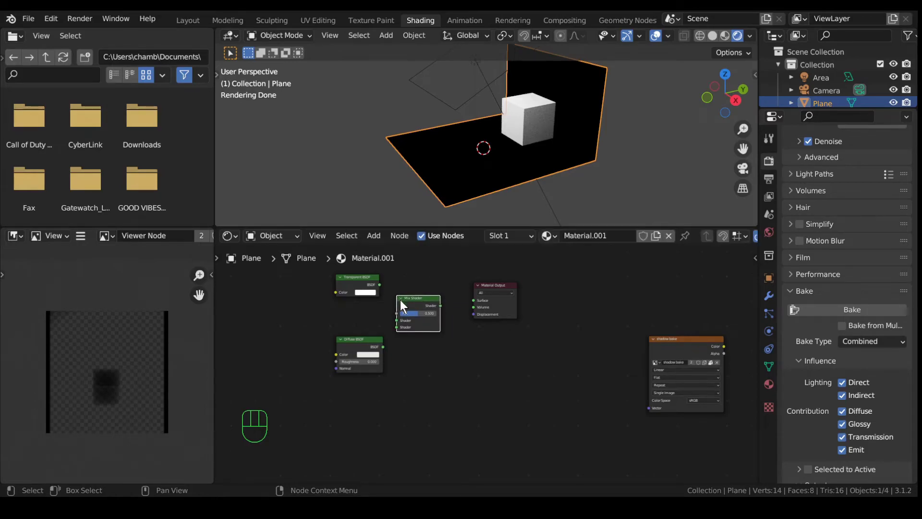
{"action": "scroll", "coordinate": [280, 325], "scroll_direction": "down", "scroll_amount": 1}
Step: Move the image node left and replace its image with transp bake.png
{"action": "middle_click_drag", "start_coordinate": [279, 325], "coordinate": [327, 330]}
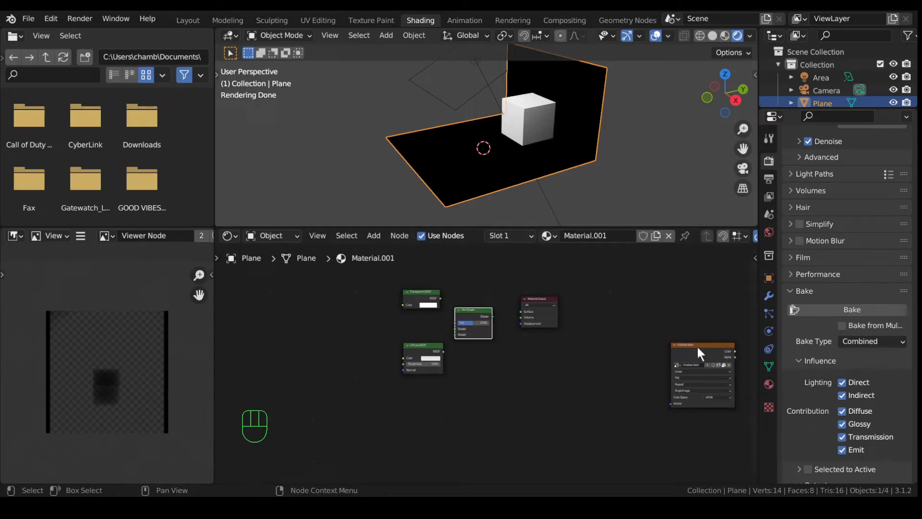
{"action": "left_click_drag", "start_coordinate": [695, 345], "coordinate": [292, 282]}
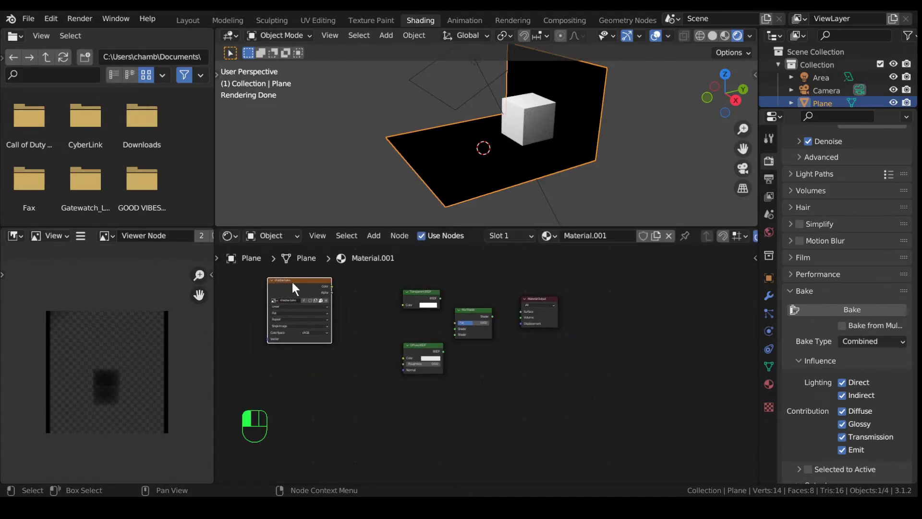
{"action": "scroll", "coordinate": [344, 322], "scroll_direction": "up", "scroll_amount": 1}
{"action": "middle_click_drag", "start_coordinate": [343, 321], "coordinate": [403, 355]}
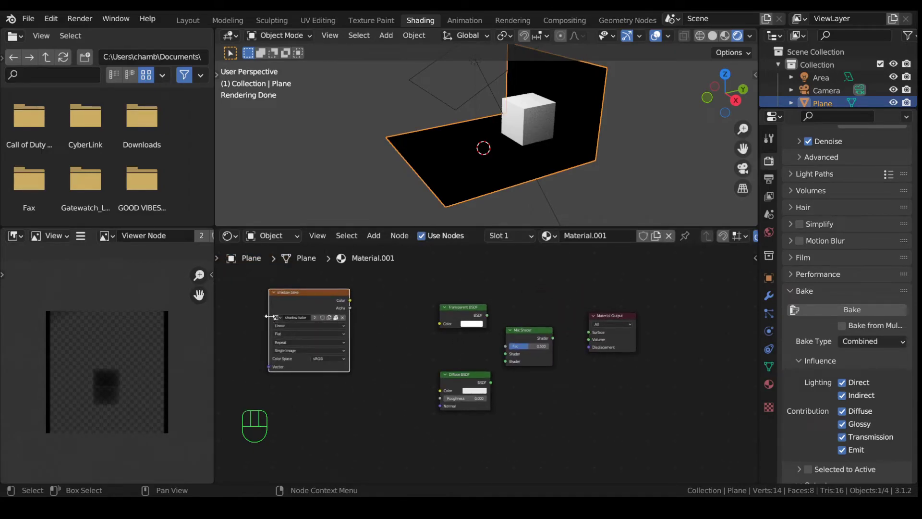
{"action": "left_click", "coordinate": [341, 316]}
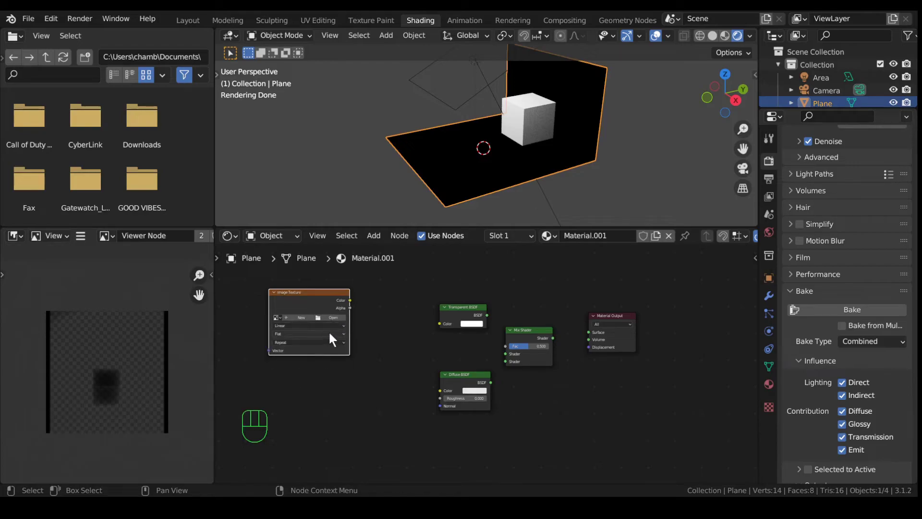
{"action": "left_click", "coordinate": [335, 318]}
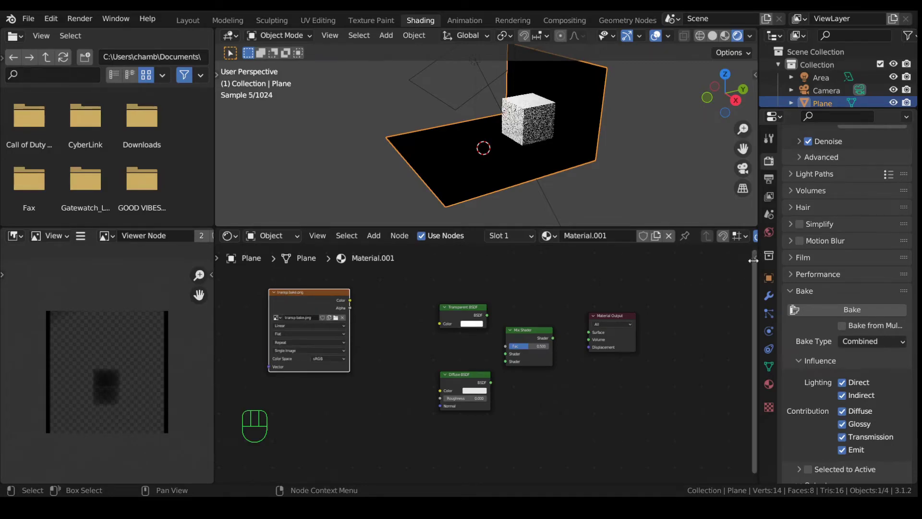
{"action": "scroll", "coordinate": [415, 331], "scroll_direction": "up", "scroll_amount": 2}
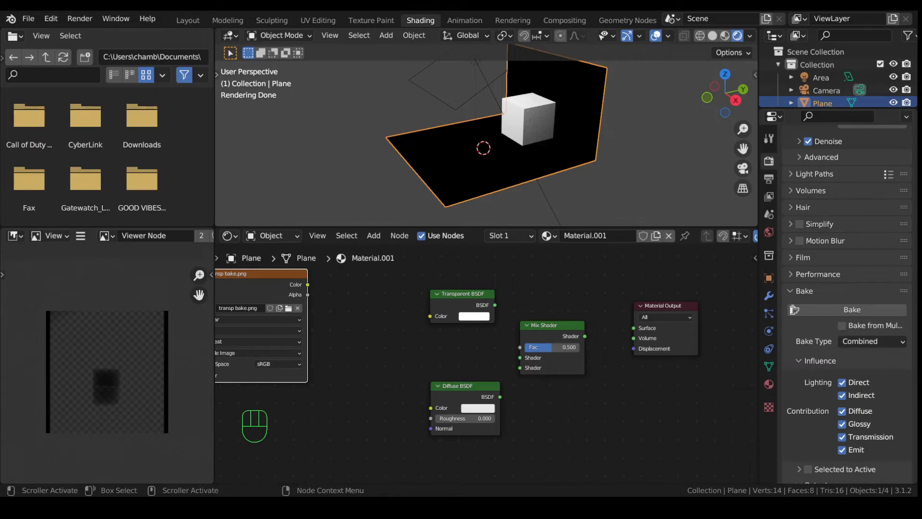
Step: Wire image Color to Diffuse Color, Alpha to Mix Fac, both shaders into Mix, Mix to Surface
{"action": "left_click_drag", "start_coordinate": [307, 284], "coordinate": [430, 406]}
{"action": "left_click_drag", "start_coordinate": [308, 295], "coordinate": [520, 348]}
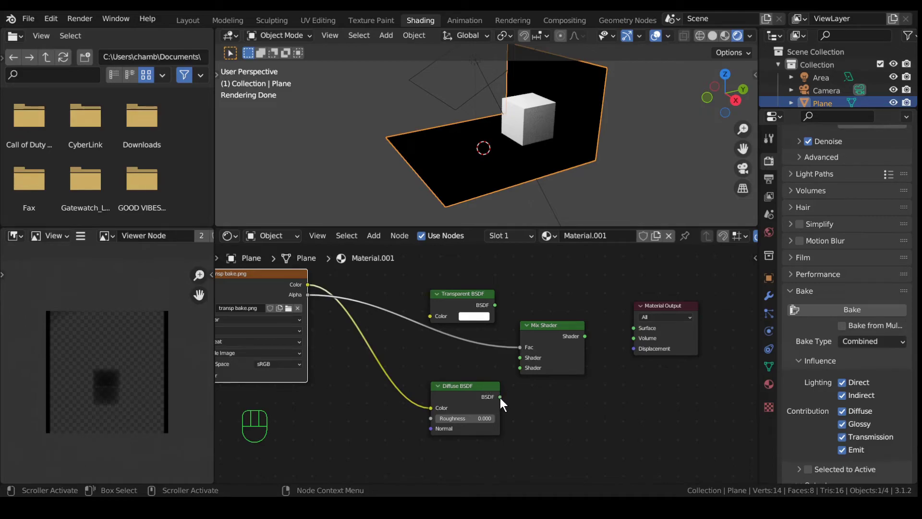
{"action": "left_click_drag", "start_coordinate": [500, 397], "coordinate": [523, 369]}
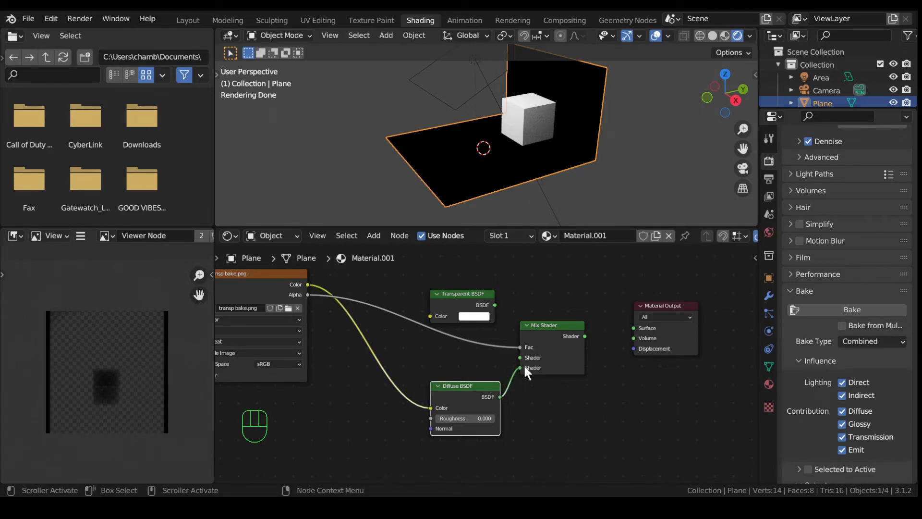
{"action": "left_click_drag", "start_coordinate": [496, 306], "coordinate": [522, 358]}
{"action": "left_click_drag", "start_coordinate": [584, 335], "coordinate": [632, 325]}
Step: Select all objects and start an X-axis scale, then cancel it
{"action": "middle_click_drag", "start_coordinate": [481, 190], "coordinate": [528, 157]}
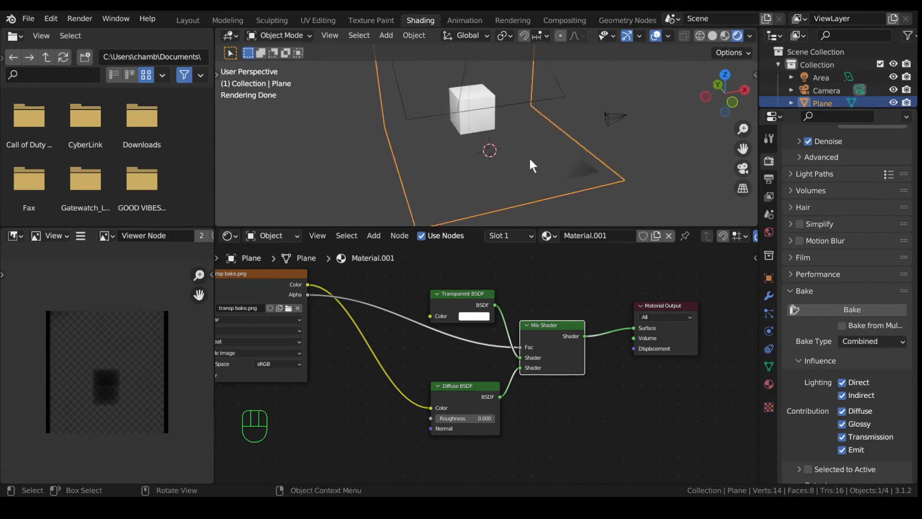
{"action": "scroll", "coordinate": [499, 149], "scroll_direction": "up", "scroll_amount": 3}
{"action": "key", "text": "a"}
{"action": "middle_click_drag", "start_coordinate": [374, 162], "coordinate": [413, 137]}
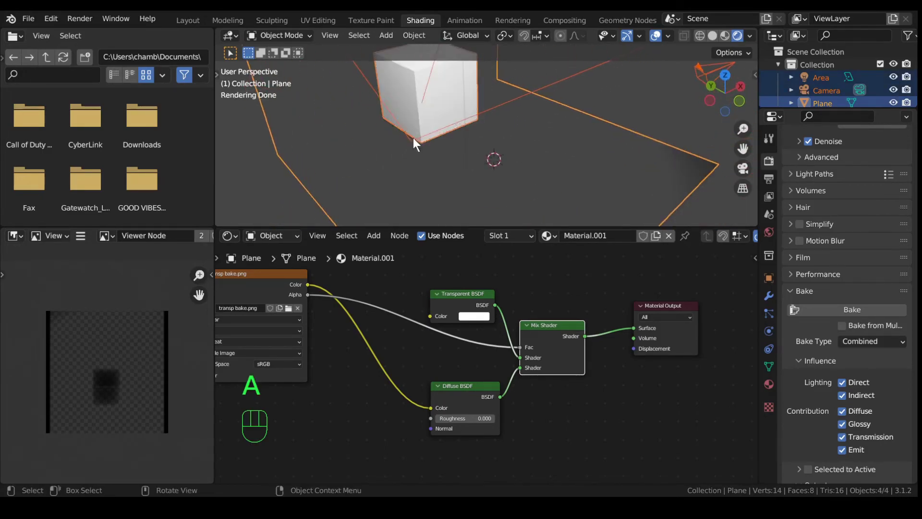
{"action": "key", "text": "s"}
{"action": "key", "text": "x"}
{"action": "right_click", "coordinate": [361, 187]}
{"action": "mouse_move", "coordinate": [417, 175]}
{"action": "middle_mouse_down"}
{"action": "mouse_move", "coordinate": [387, 157]}
{"action": "mouse_move", "coordinate": [422, 142]}
{"action": "mouse_move", "coordinate": [407, 165]}
{"action": "middle_mouse_up"}
Step: Deselect everything, add a new plane and scale it up into a large floor
{"action": "left_click", "coordinate": [376, 193]}
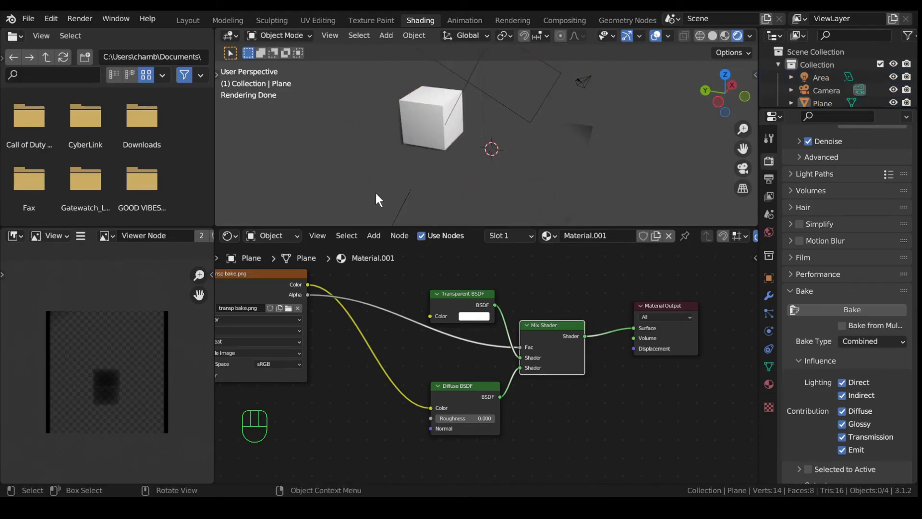
{"action": "key", "text": "shift+a"}
{"action": "mouse_move", "coordinate": [369, 214]}
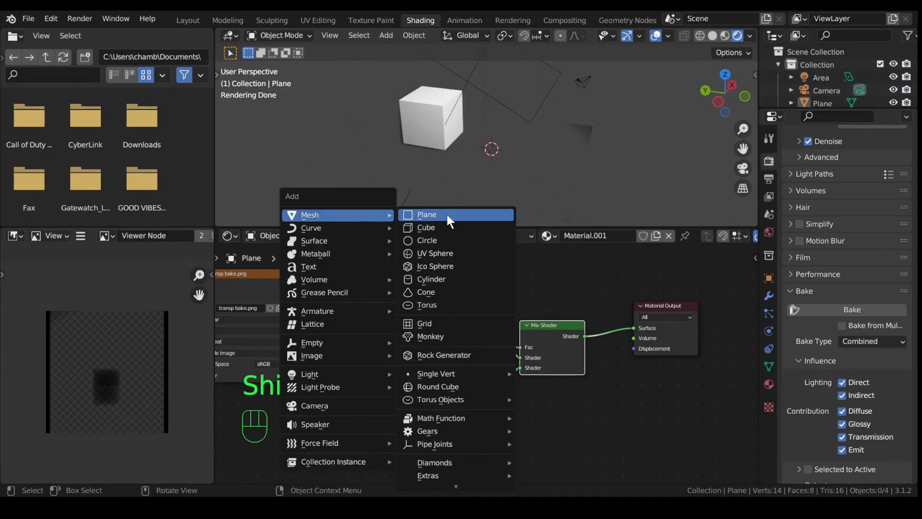
{"action": "left_click", "coordinate": [447, 212]}
{"action": "key", "text": "s"}
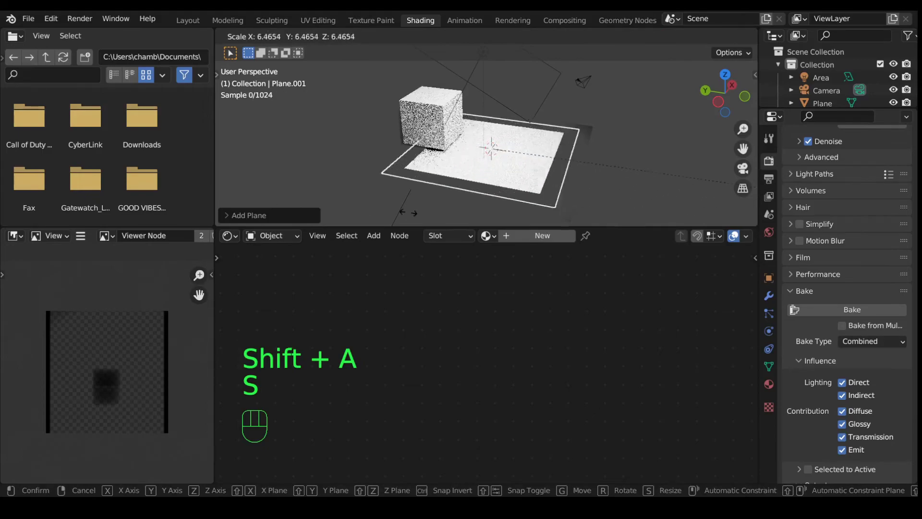
{"action": "left_click", "coordinate": [507, 76]}
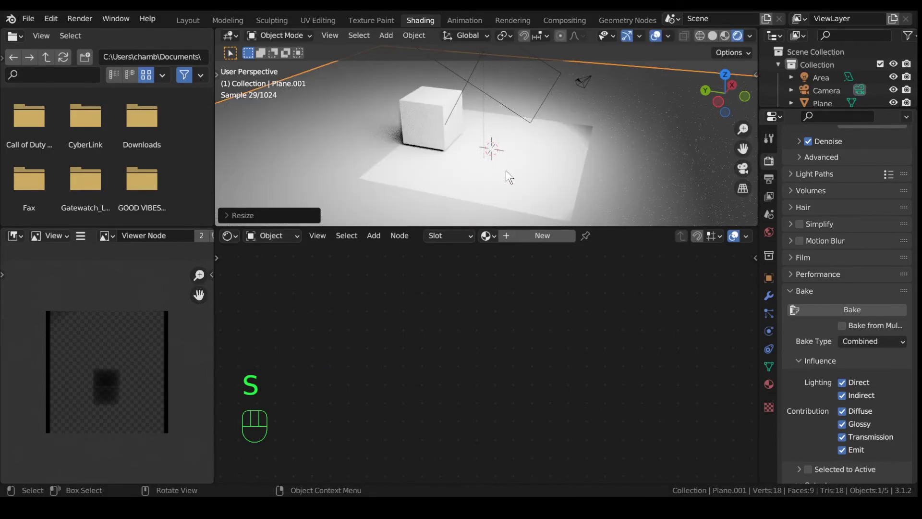
{"action": "scroll", "coordinate": [454, 156], "scroll_direction": "down", "scroll_amount": 2}
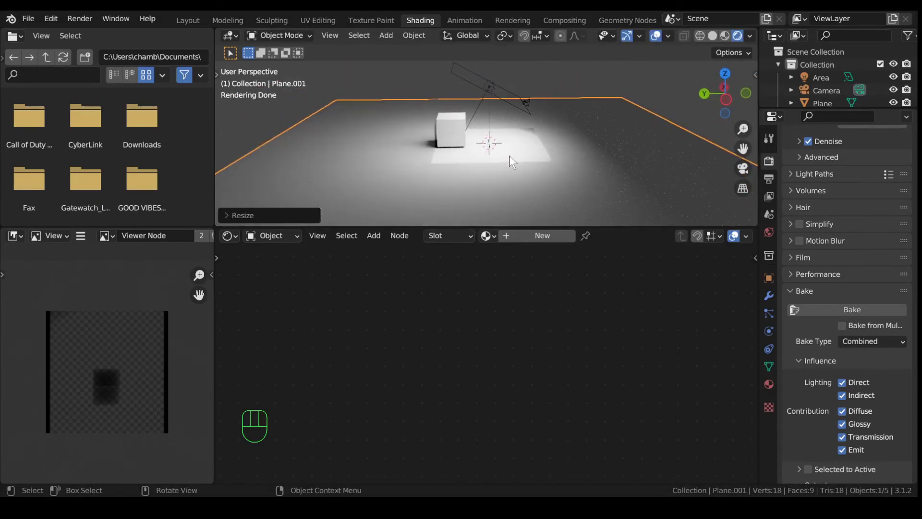
Step: Lower the floor plane about 0.5 m along Z and select the cube
{"action": "key", "text": "g"}
{"action": "key", "text": "z"}
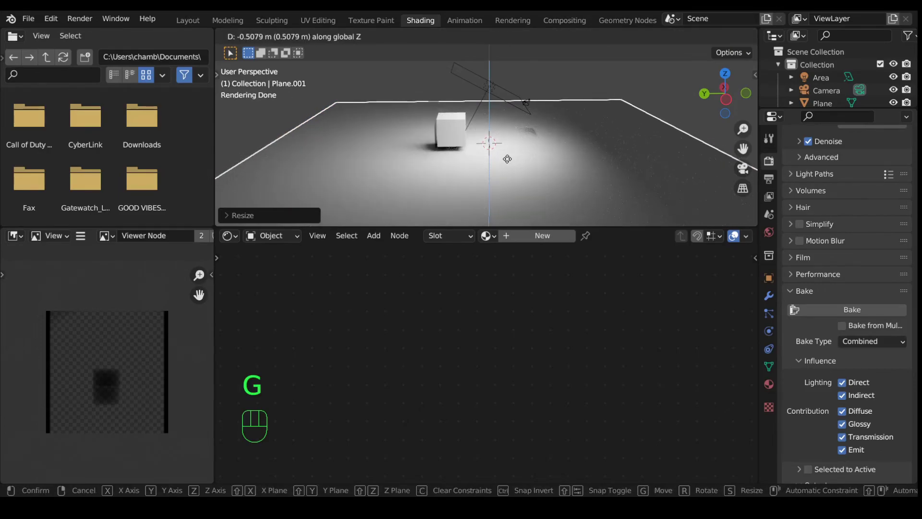
{"action": "left_click", "coordinate": [578, 167]}
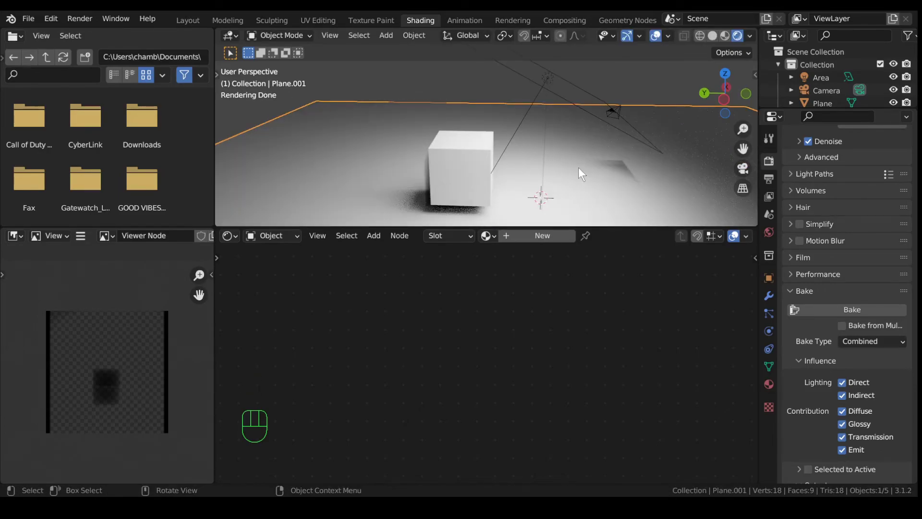
{"action": "left_click", "coordinate": [475, 159]}
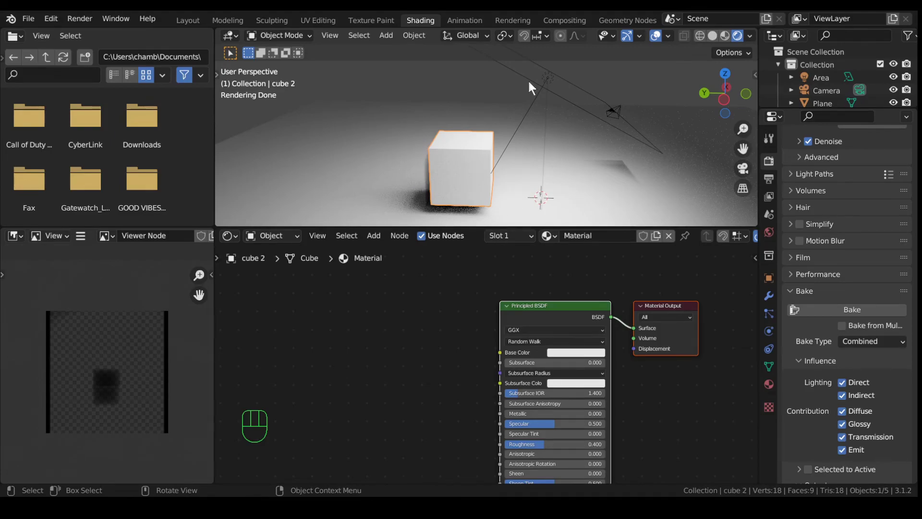
Step: Delete the cube, leaving only its baked shadow on the floor
{"action": "key", "text": "x"}
{"action": "left_click", "coordinate": [497, 174]}
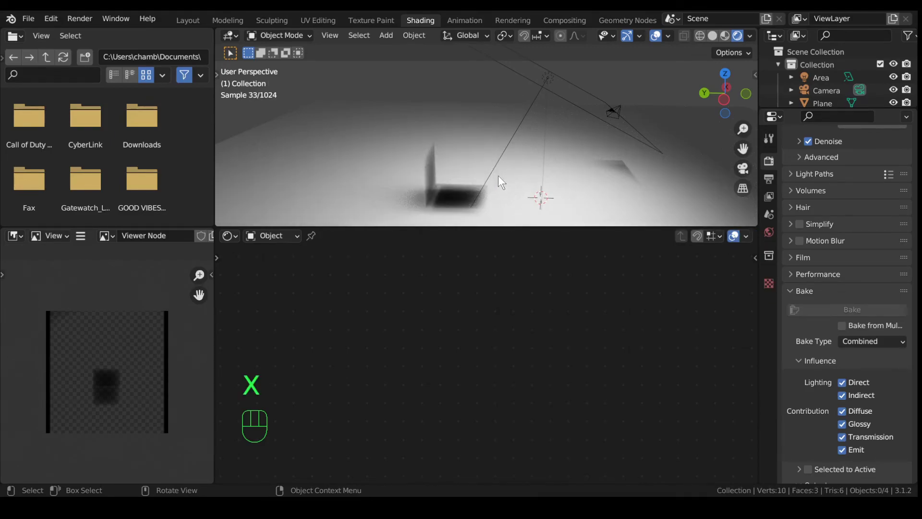
{"action": "middle_click_drag", "start_coordinate": [424, 165], "coordinate": [456, 157]}
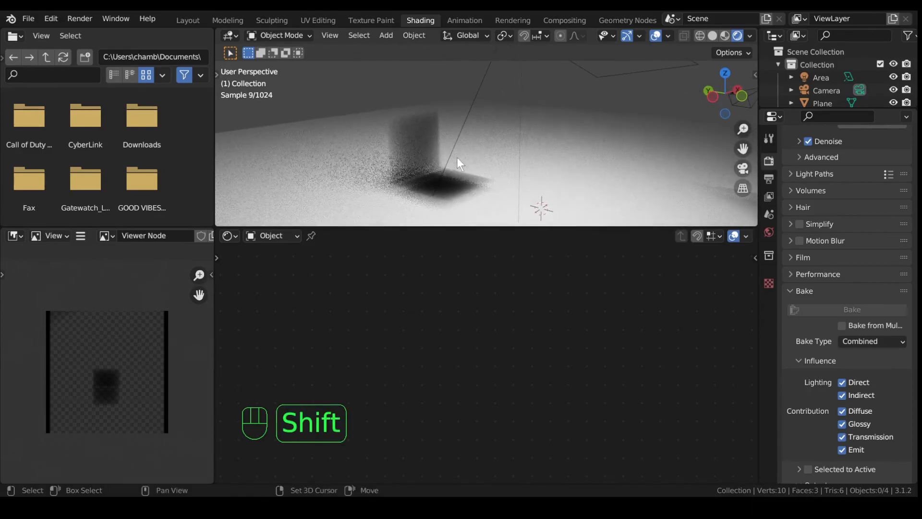
Step: Enlarge the 3D view and orbit to inspect the baked shadow
{"action": "left_click_drag", "start_coordinate": [481, 226], "coordinate": [456, 320]}
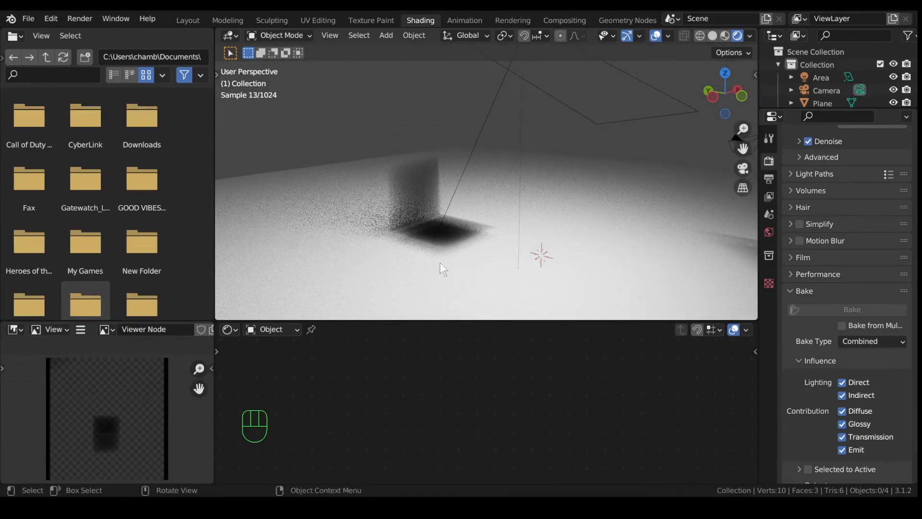
{"action": "middle_click_drag", "start_coordinate": [406, 229], "coordinate": [477, 224]}
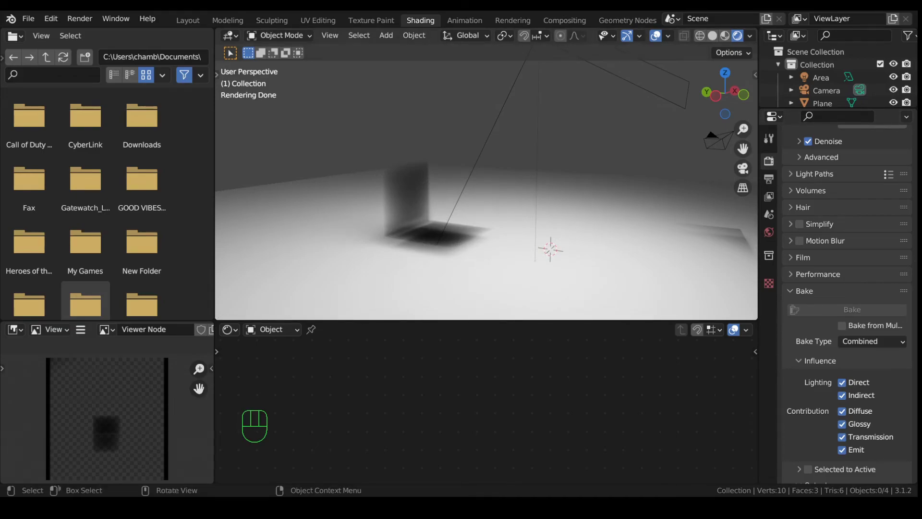
{"action": "middle_click_drag", "start_coordinate": [480, 221], "coordinate": [450, 211]}
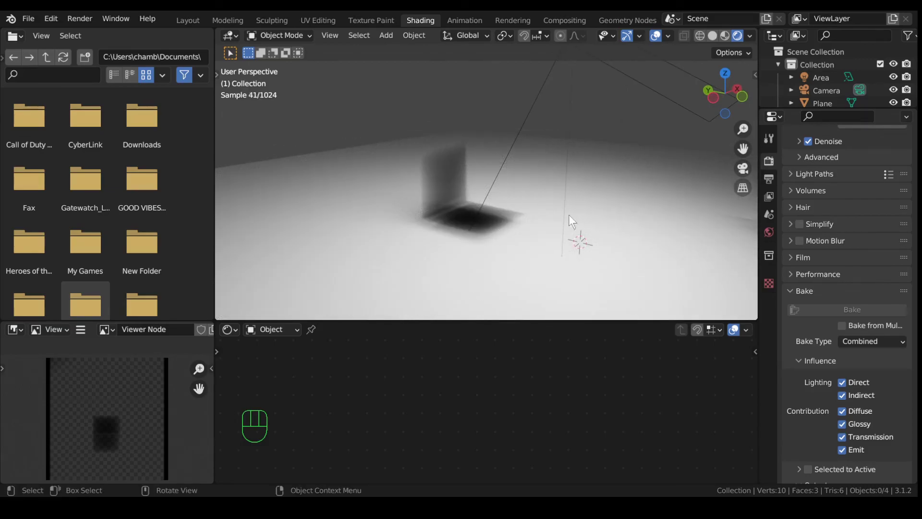
{"action": "scroll", "coordinate": [442, 217], "scroll_direction": "up", "scroll_amount": 3}
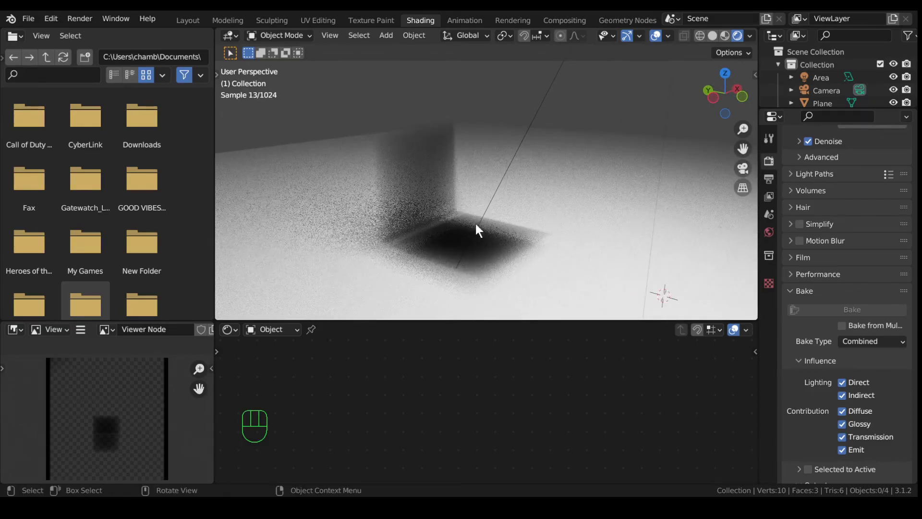